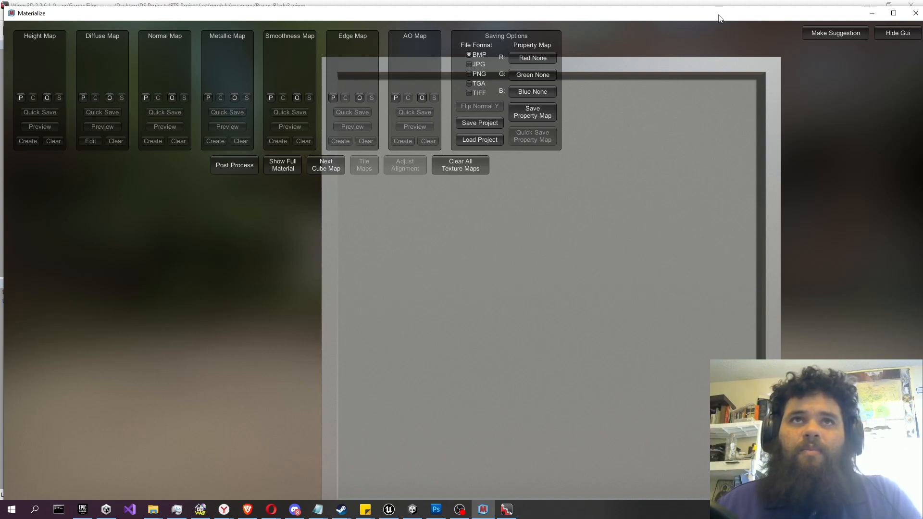
- Browse for a diffuse map in the RTS Project's art/models/weapons/tex folder on the G: drive
left_click(110, 98)
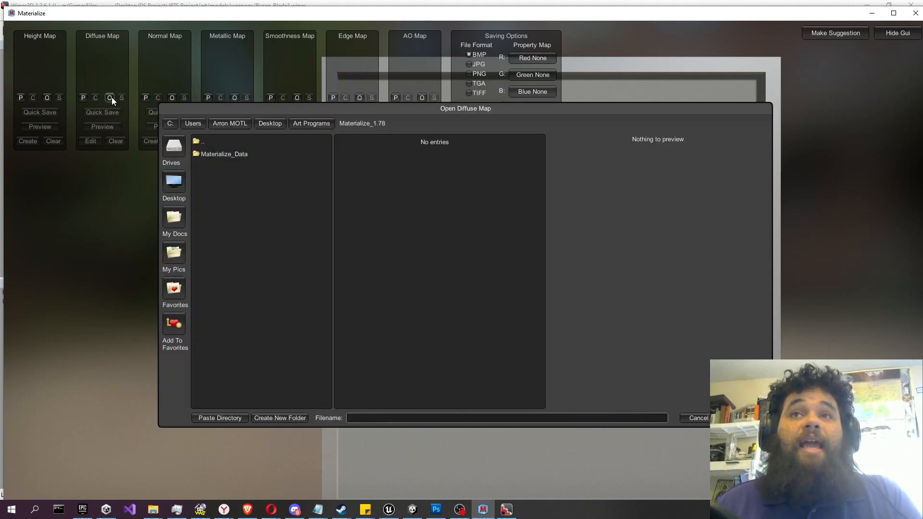
left_click(184, 155)
left_click(224, 178)
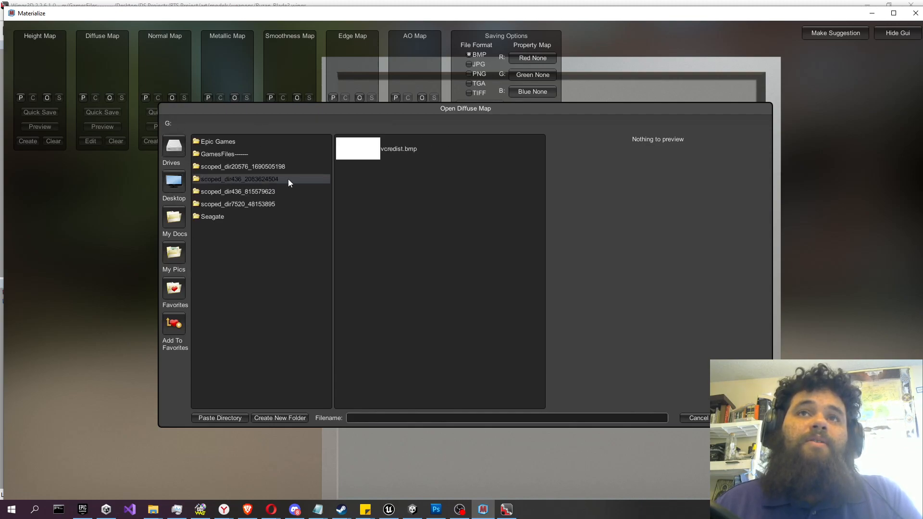
left_click(254, 152)
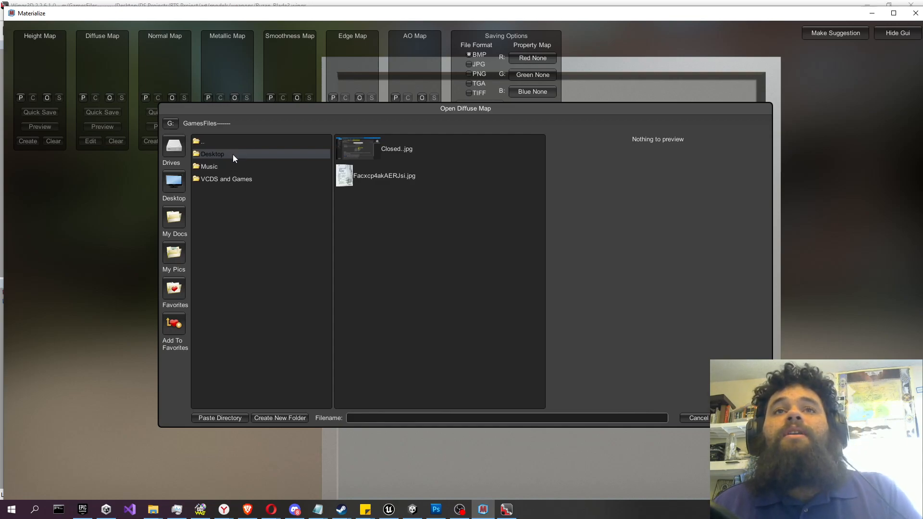
left_click(232, 154)
left_click(233, 154)
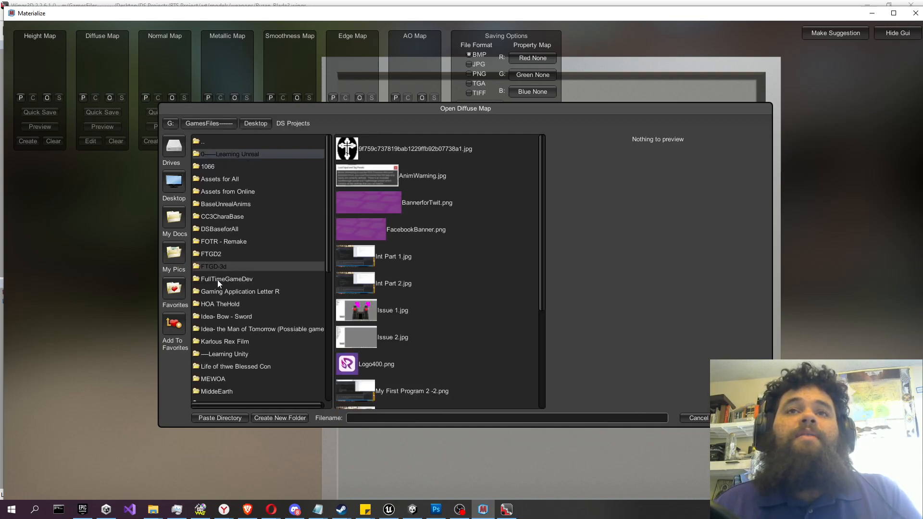
scroll(228, 290, "down", 5)
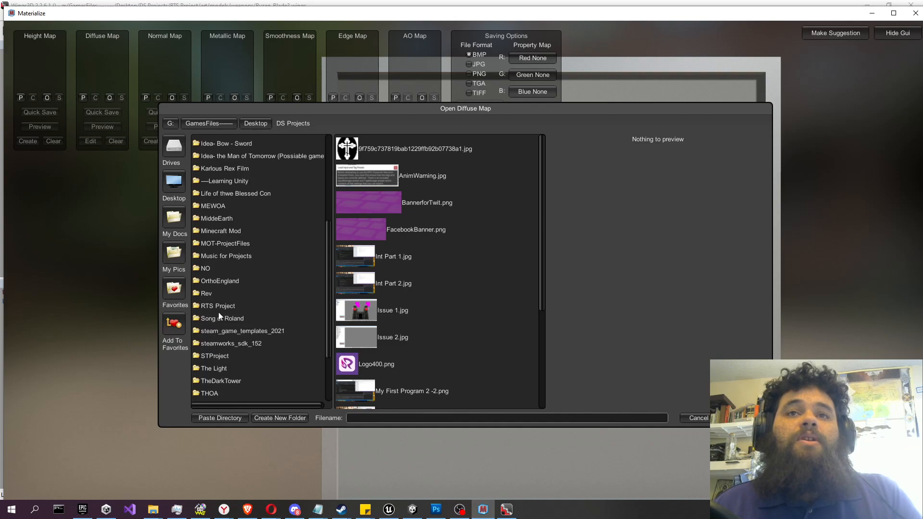
left_click(221, 303)
left_click(213, 180)
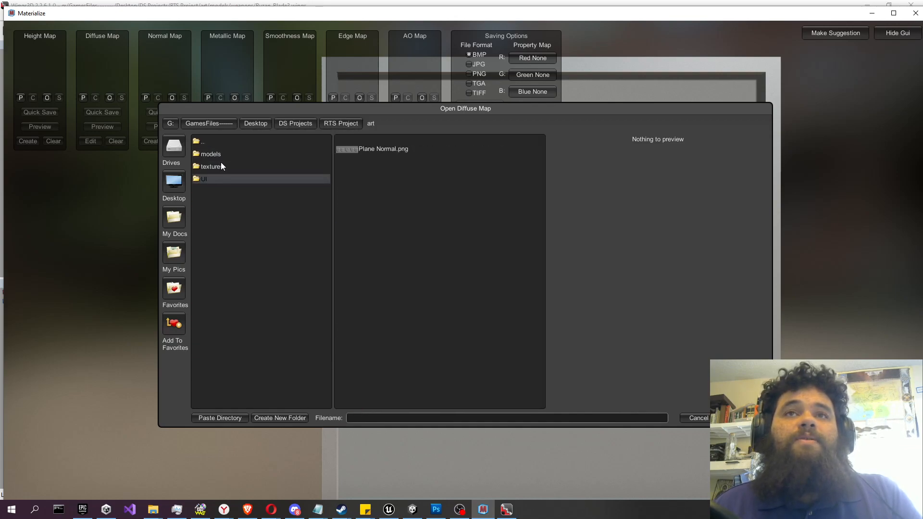
left_click(218, 154)
left_click(218, 203)
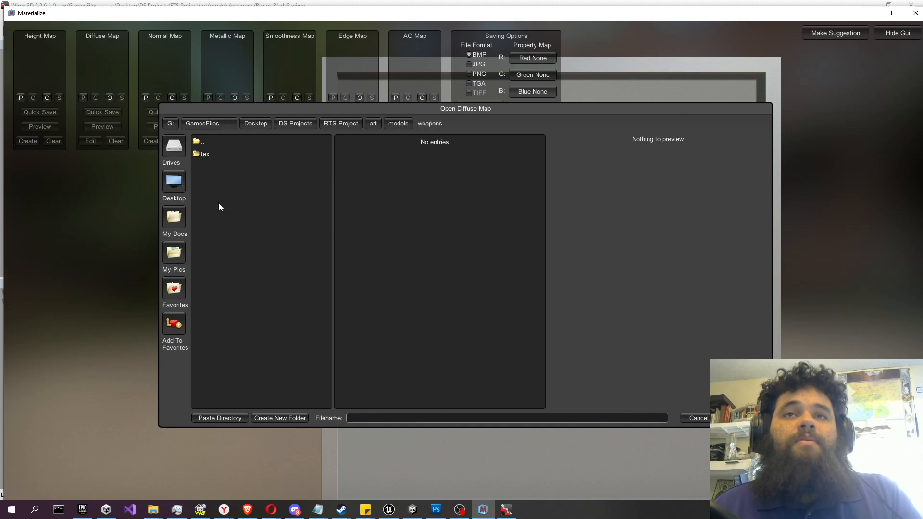
left_click(239, 154)
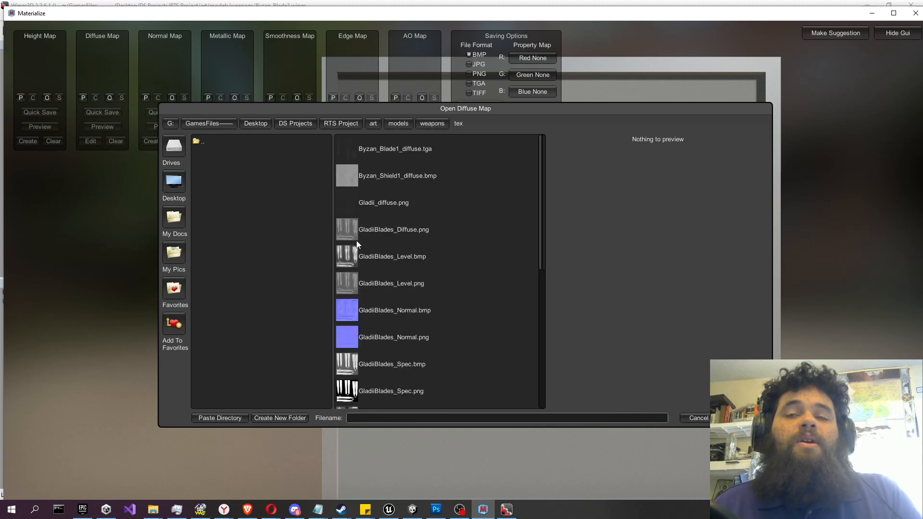
- Load VR_2HDSword1_Diffuse.png as the diffuse map
scroll(499, 248, "down", 3)
scroll(499, 248, "down", 5)
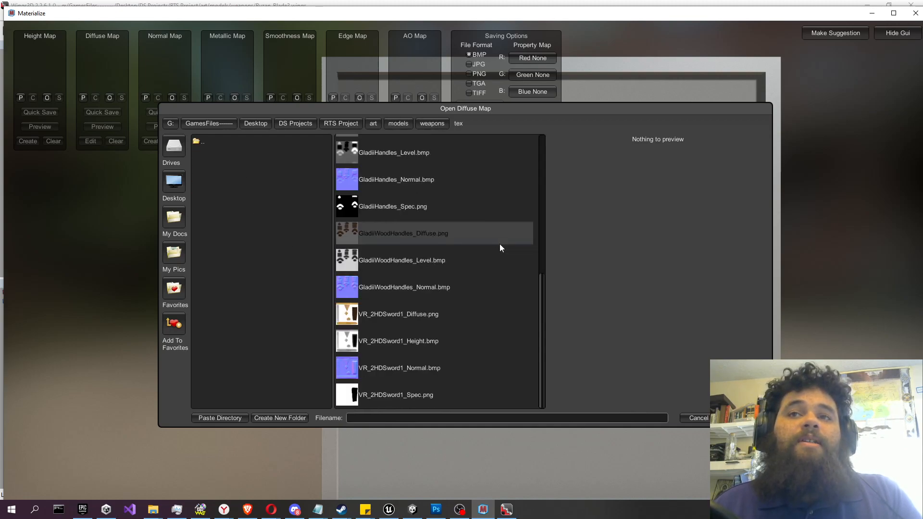
left_click(422, 313)
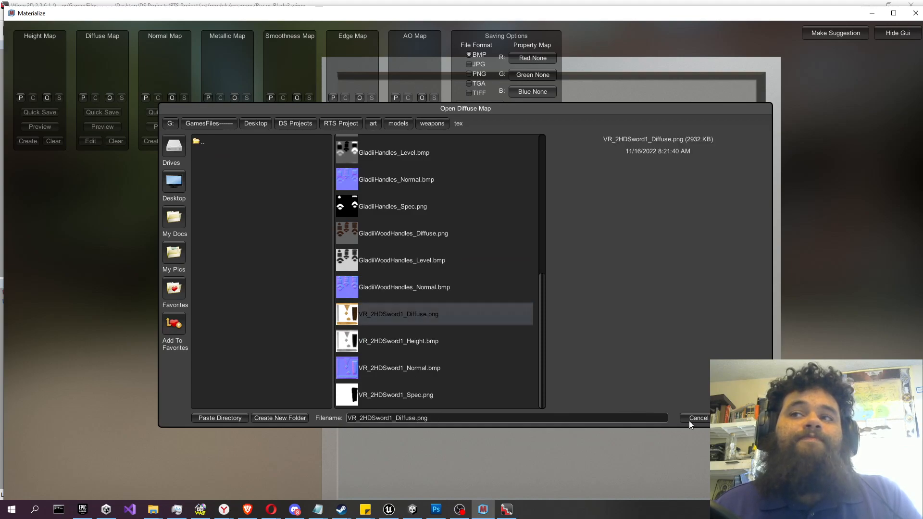
left_click(736, 418)
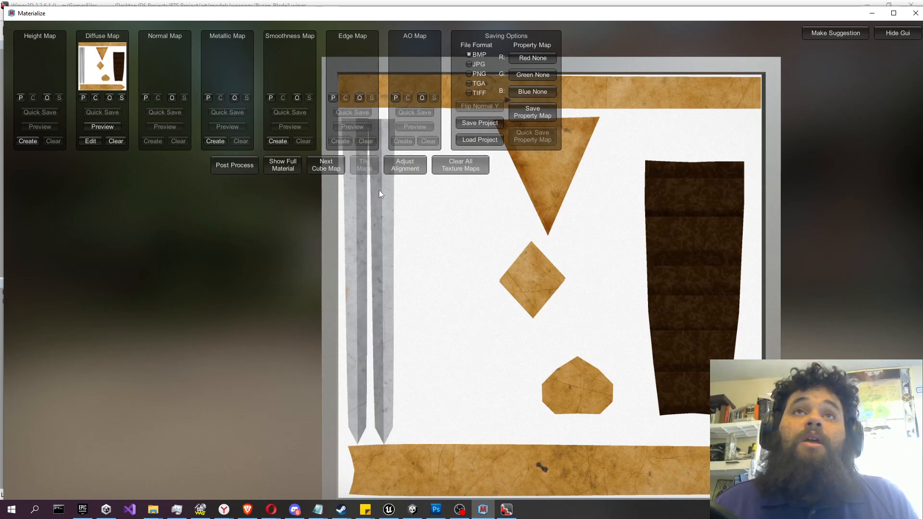
- Start a height map from the diffuse, reveal more of its preview, and apply the Details frequency weight preset
left_click(33, 143)
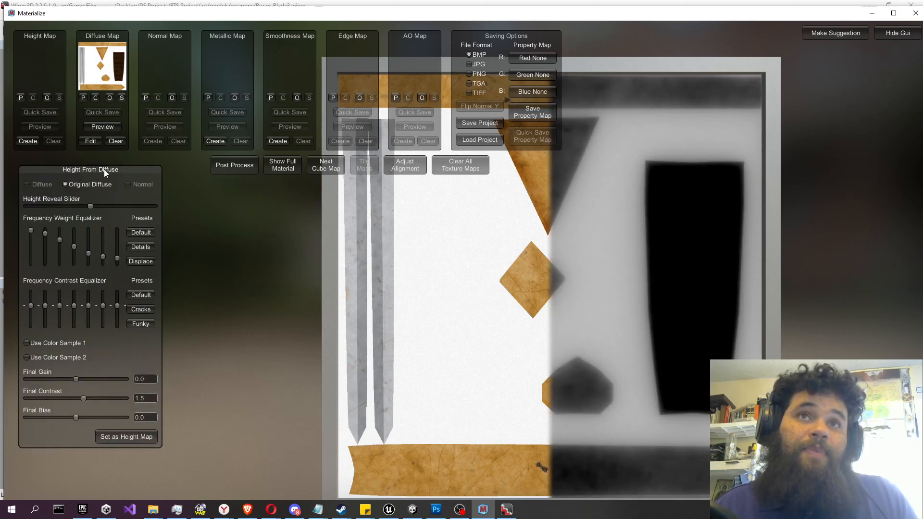
left_click_drag(90, 206, 63, 216)
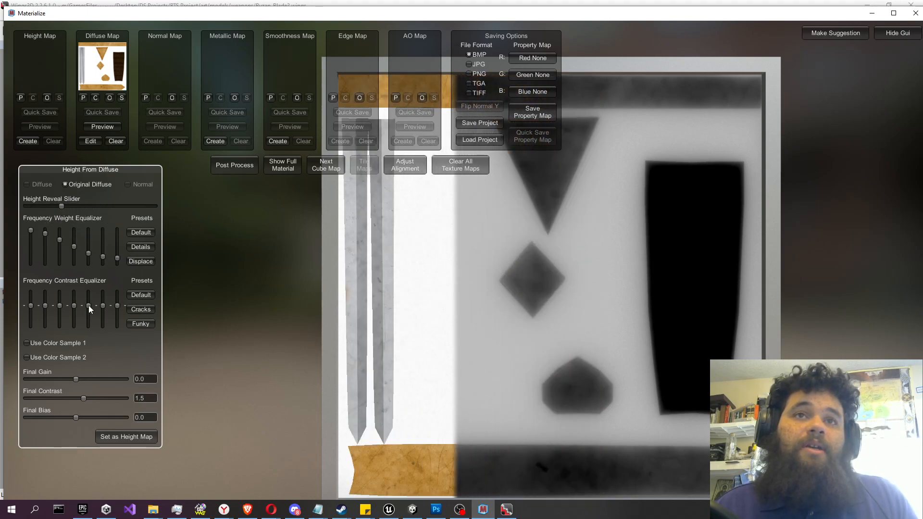
left_click(149, 247)
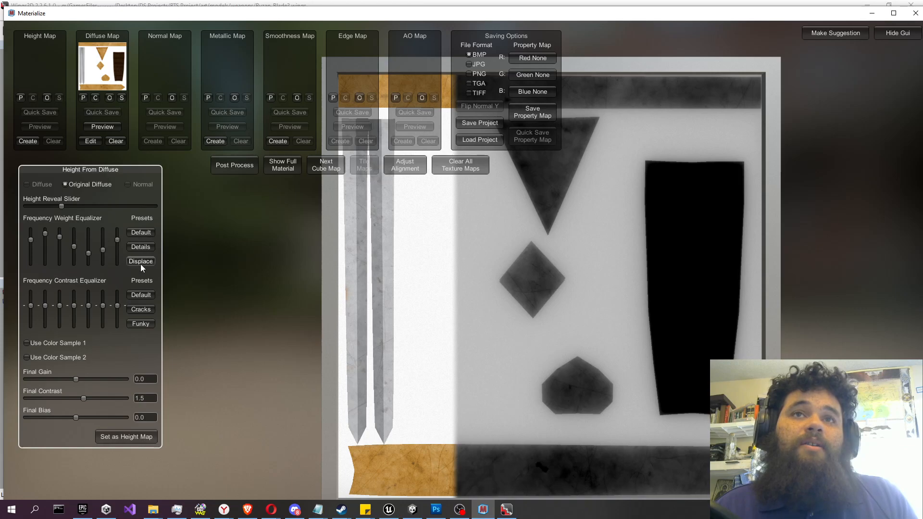
- Compare the frequency contrast presets, apply Funky, and set the result as the height map
left_click(140, 324)
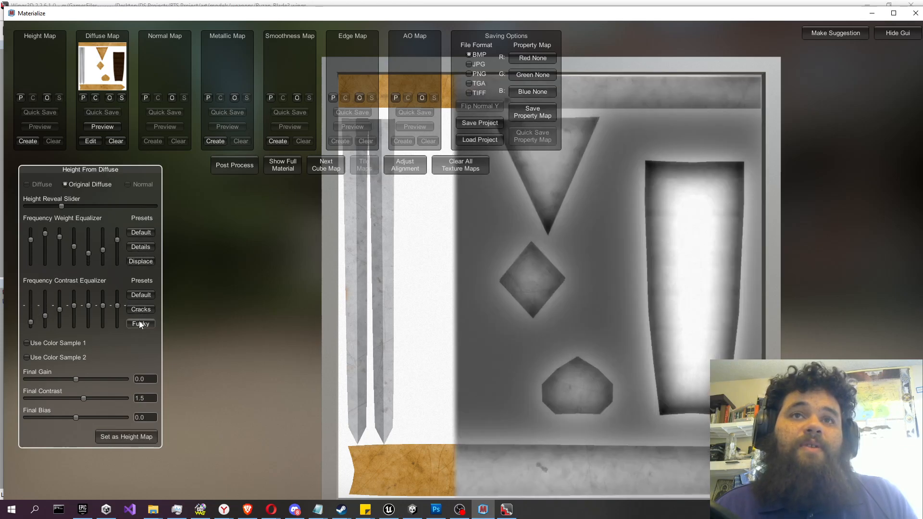
left_click(142, 324)
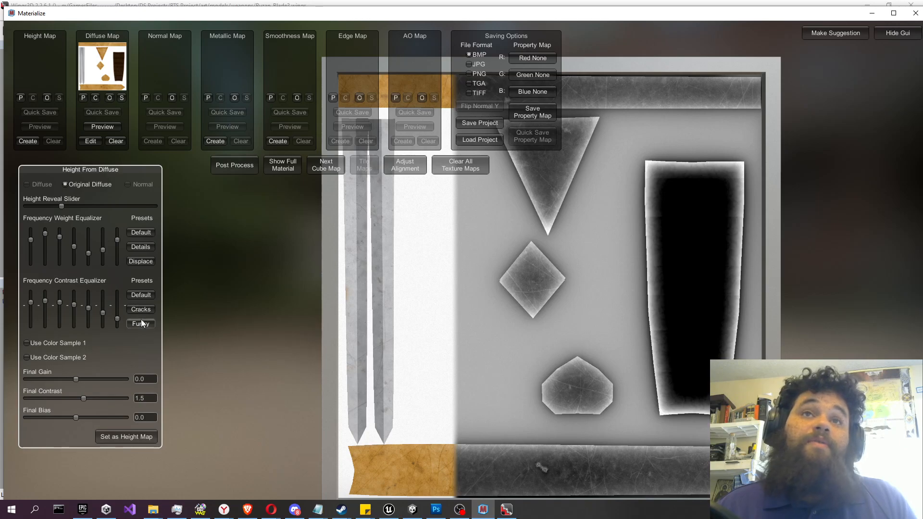
left_click(139, 294)
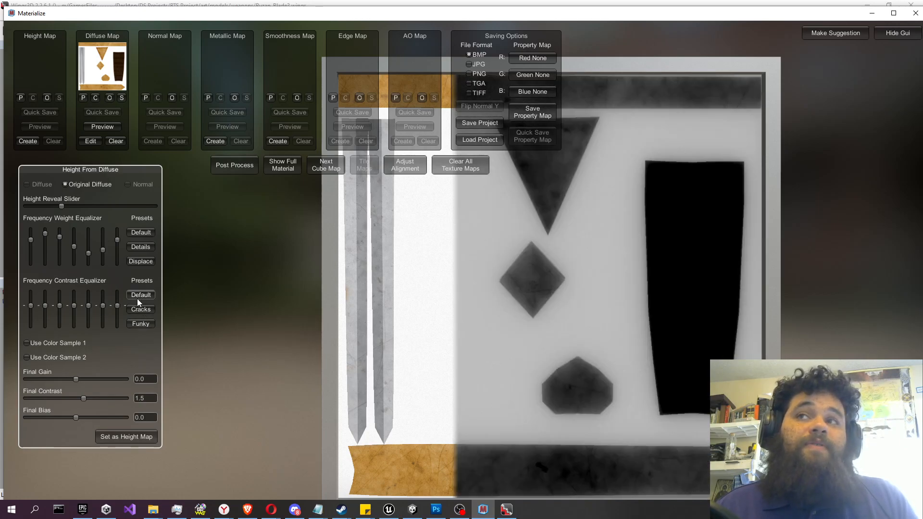
left_click(137, 311)
left_click(134, 326)
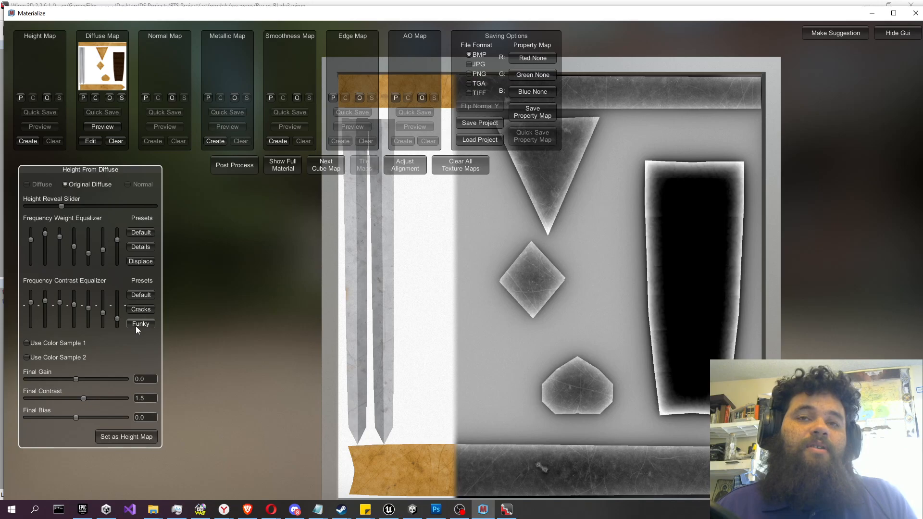
left_click(136, 434)
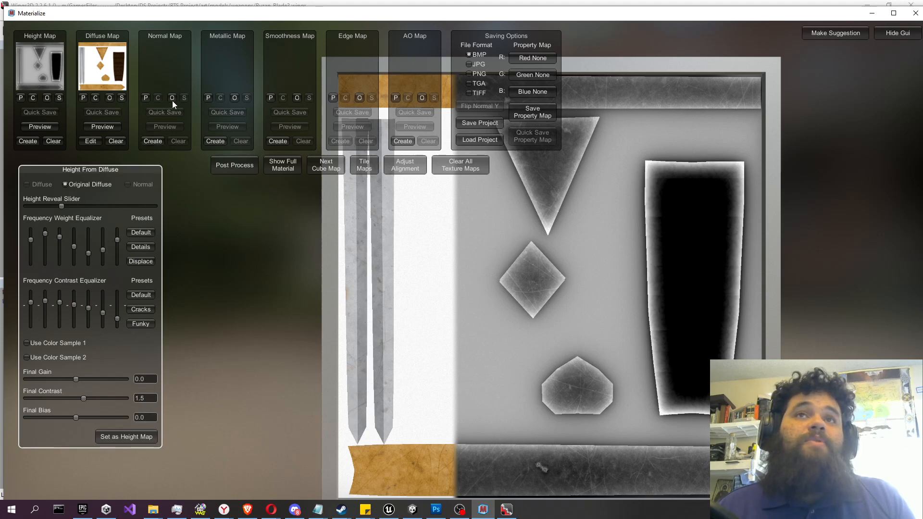
- Generate a normal map from the height map with the Crisp frequency preset and set it as the normal map
left_click(156, 143)
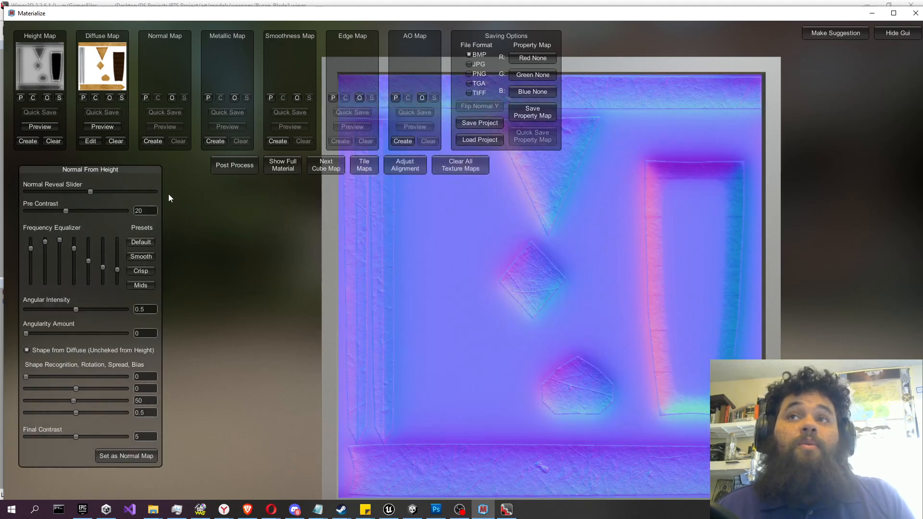
left_click(145, 271)
left_click(140, 284)
left_click(144, 257)
left_click(148, 286)
left_click(147, 272)
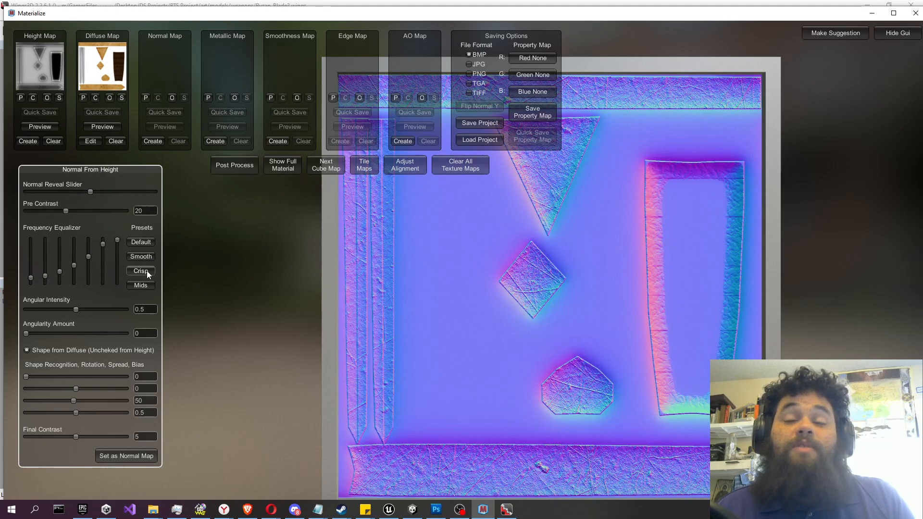
left_click(130, 454)
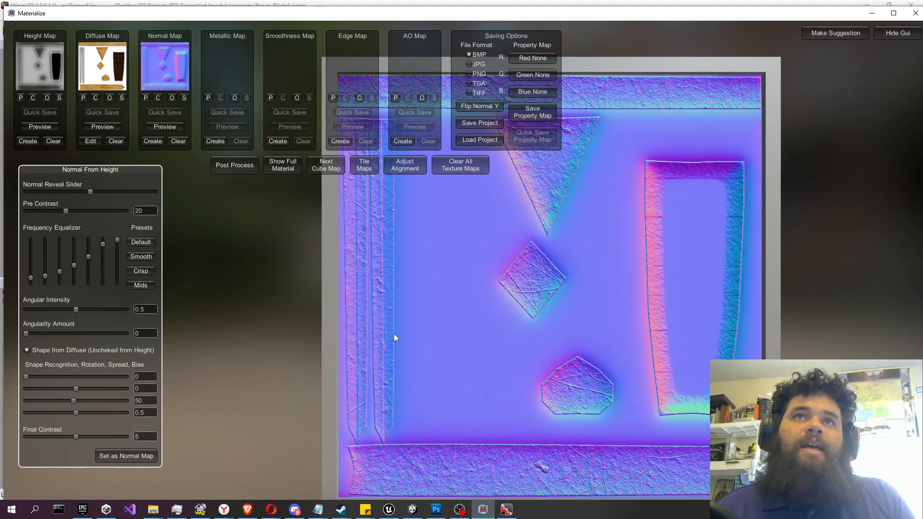
left_click(184, 98)
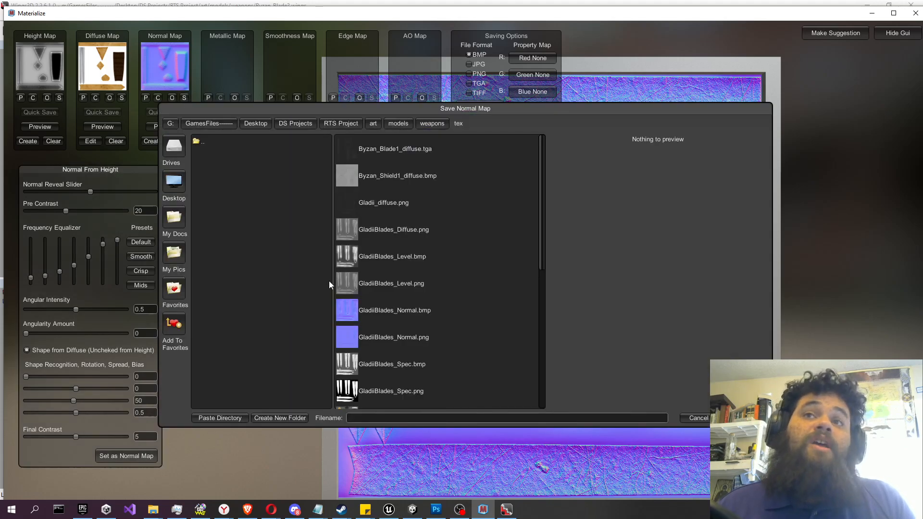
scroll(485, 298, "down", 3)
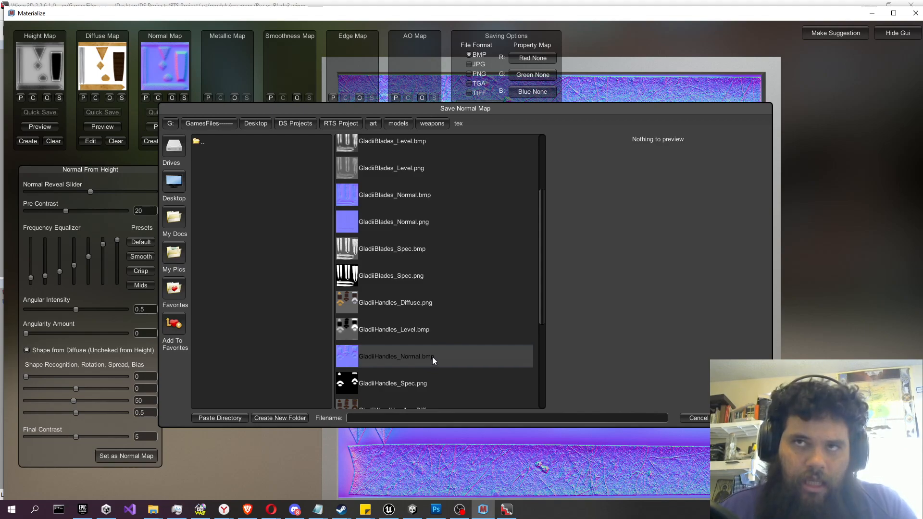
left_click(698, 418)
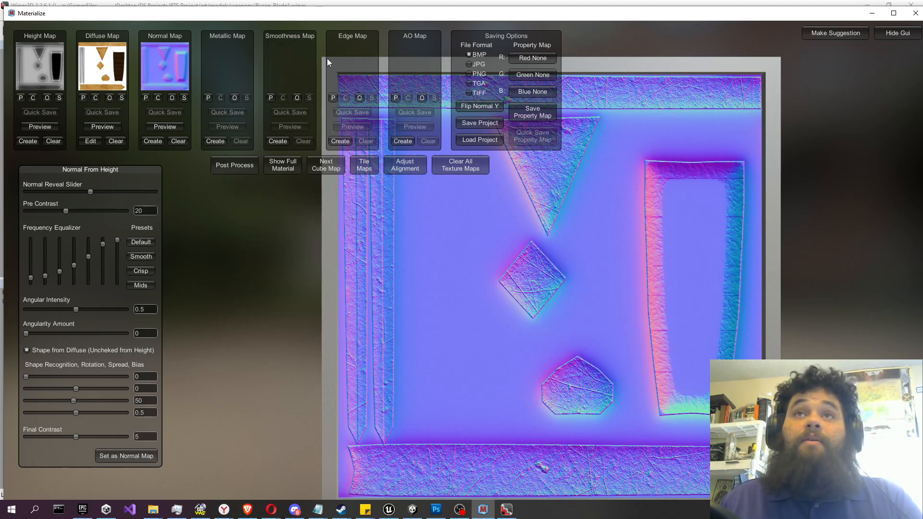
- Close Materialize and return to the Byzan_Blade3 sword model in Wings3D
left_click(916, 13)
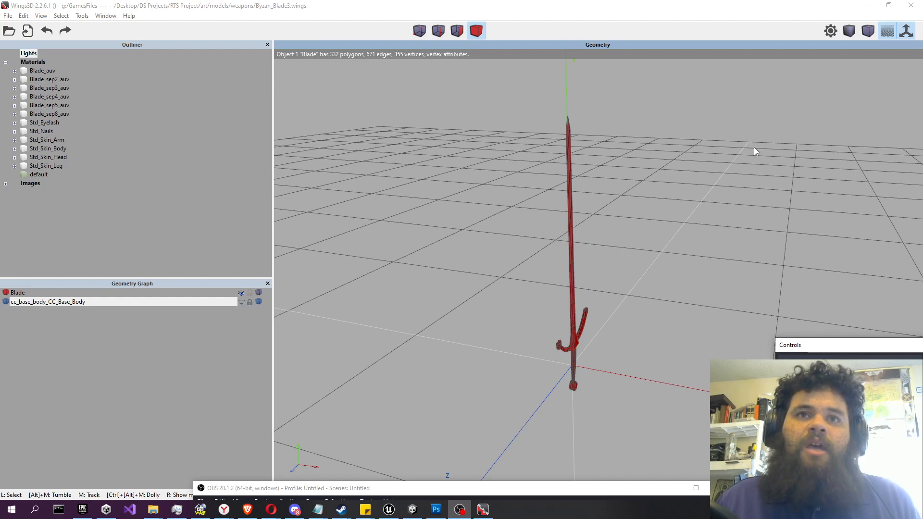
mouse_move(754, 148)
middle_mouse_down("alt")
mouse_move(721, 158)
mouse_move(687, 116)
mouse_move(731, 120)
mouse_move(752, 149)
middle_mouse_up("alt")
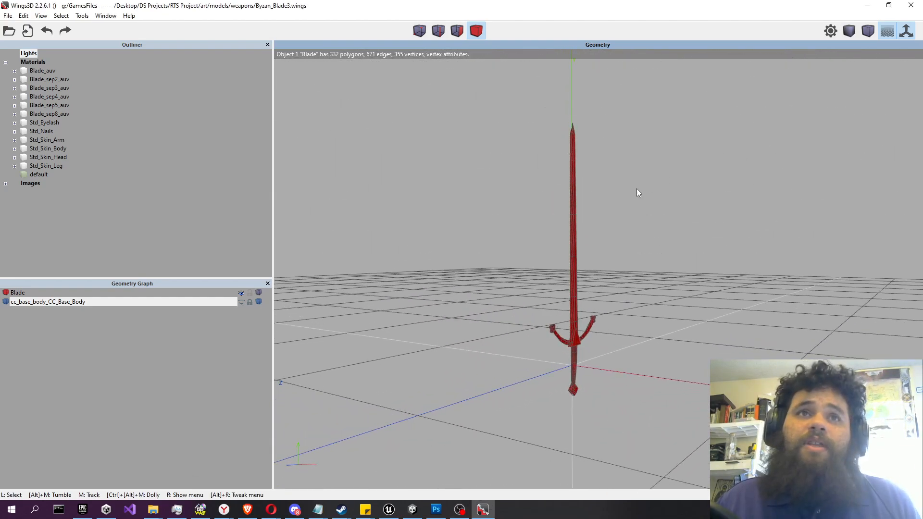
- Show the cc_base_body_CC_Base_Body mesh, compare the blade's scale against it from several angles, and hide the body again
left_click(241, 302)
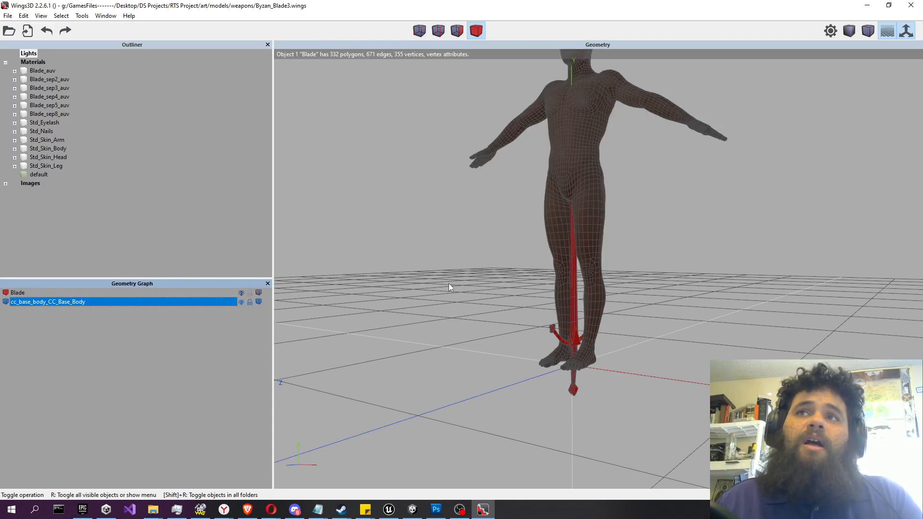
middle_click_drag(471, 261, 476, 278, "alt")
mouse_move(467, 156)
middle_mouse_down("alt")
mouse_move(524, 188)
mouse_move(510, 192)
mouse_move(470, 144)
middle_mouse_up("alt")
middle_click_drag(447, 109, 442, 164)
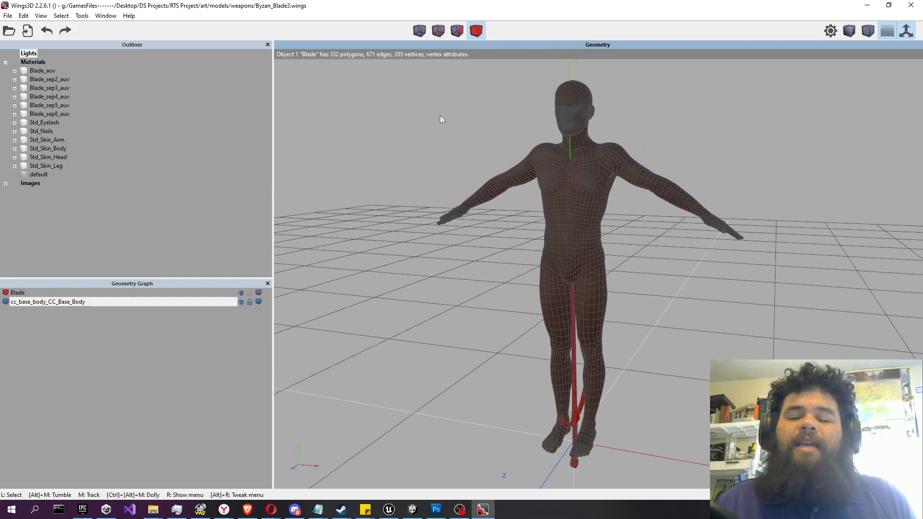
middle_click_drag(434, 137, 409, 122, "alt")
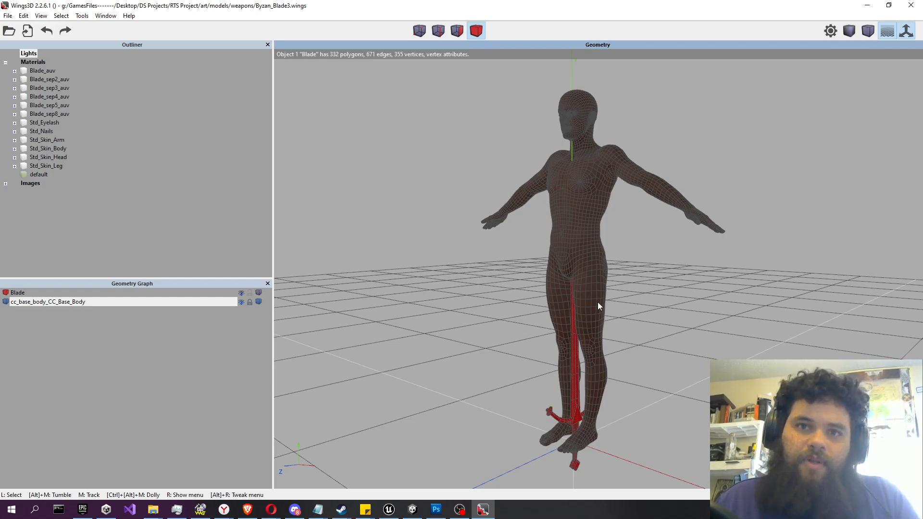
middle_click(524, 284)
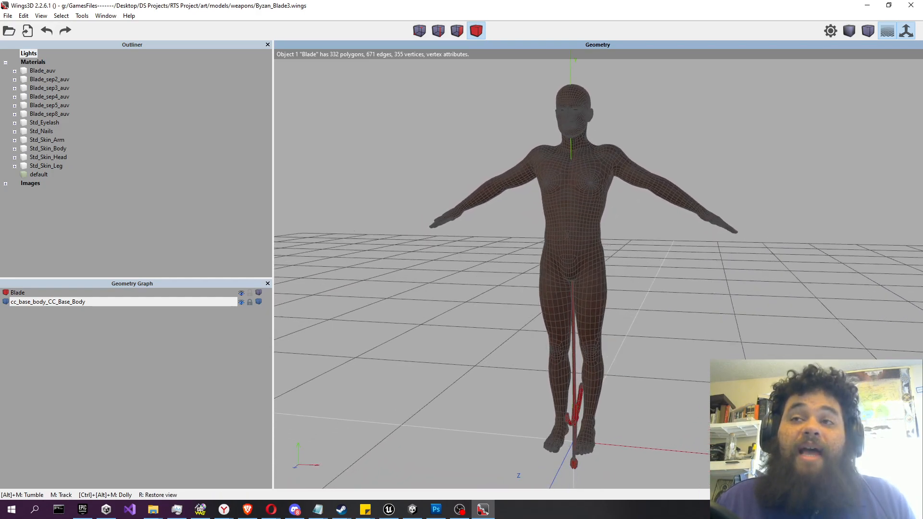
left_click(530, 288)
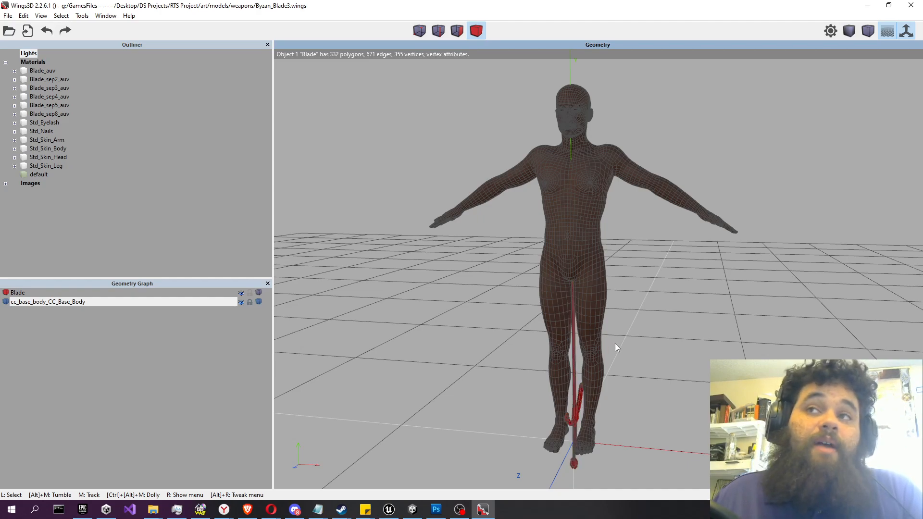
left_click(241, 303)
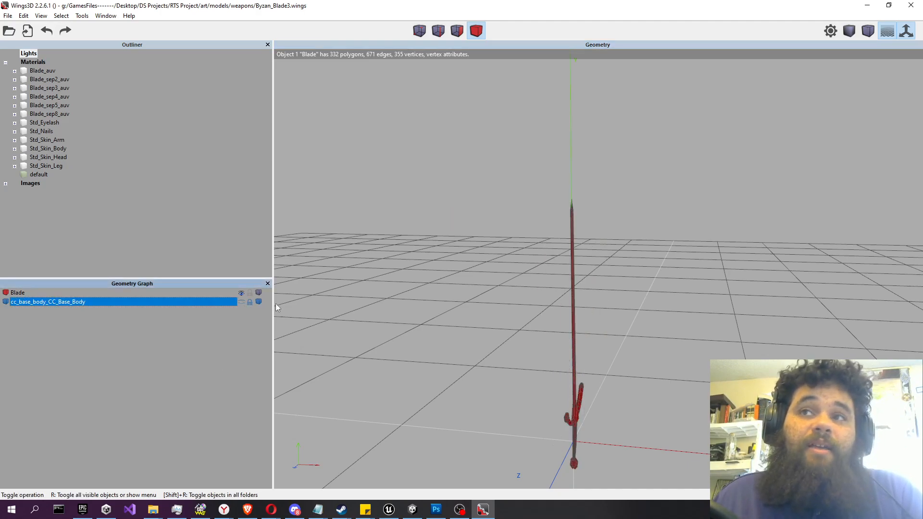
- Export the selected Blade object as Wavefront file Byzan_Blade3 into the weapons folder, keeping the default export options
left_click(7, 15)
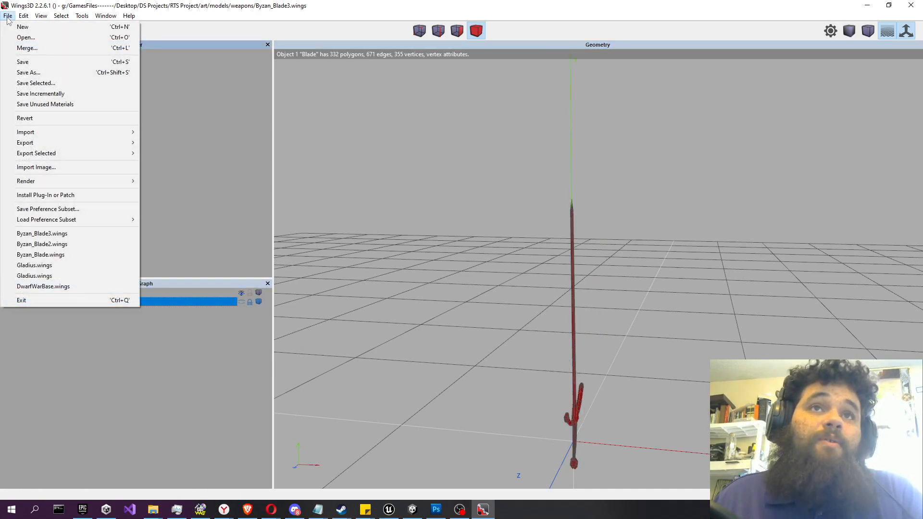
mouse_move(39, 153)
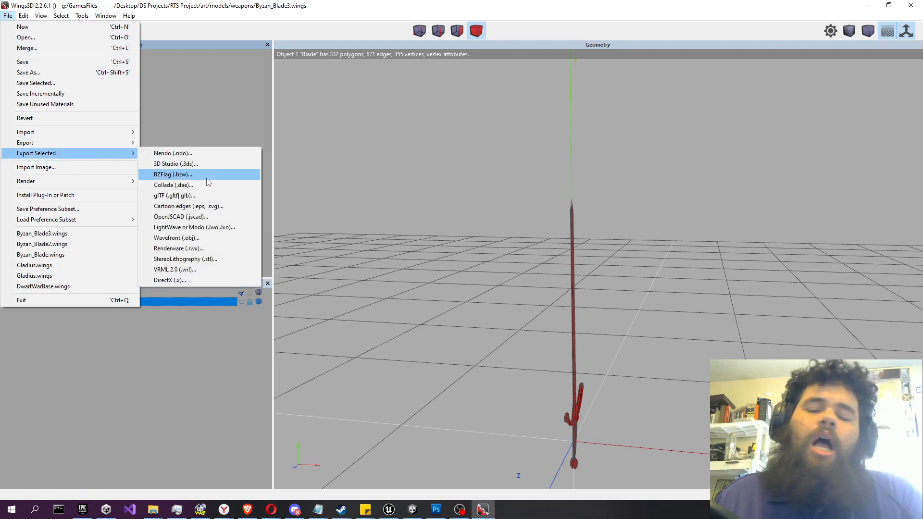
left_click(215, 238)
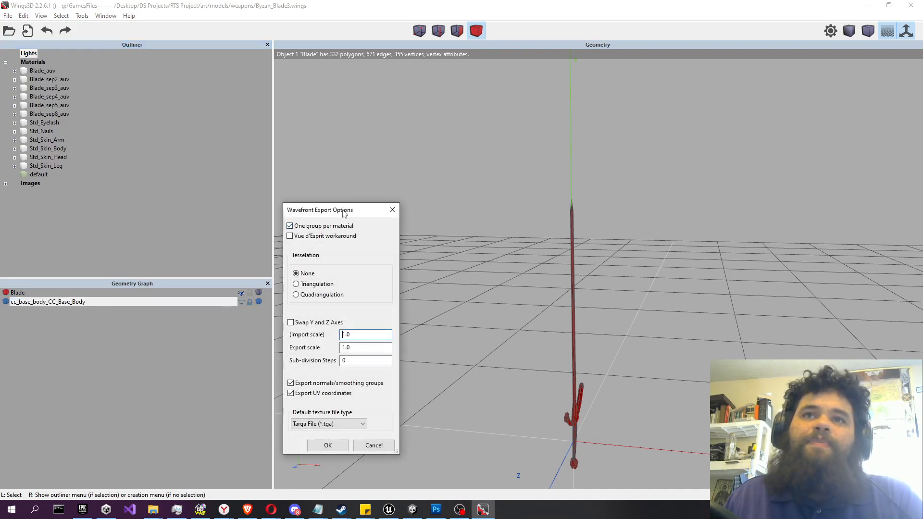
left_click(327, 446)
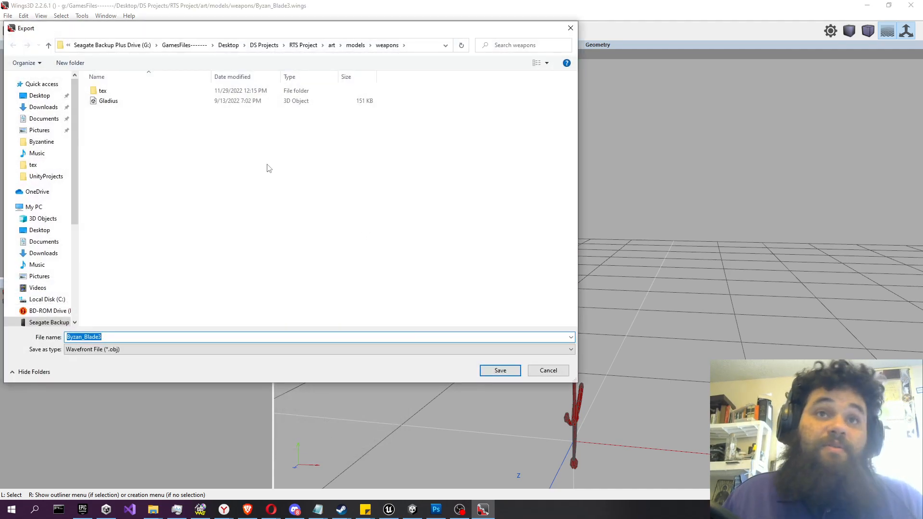
left_click(498, 370)
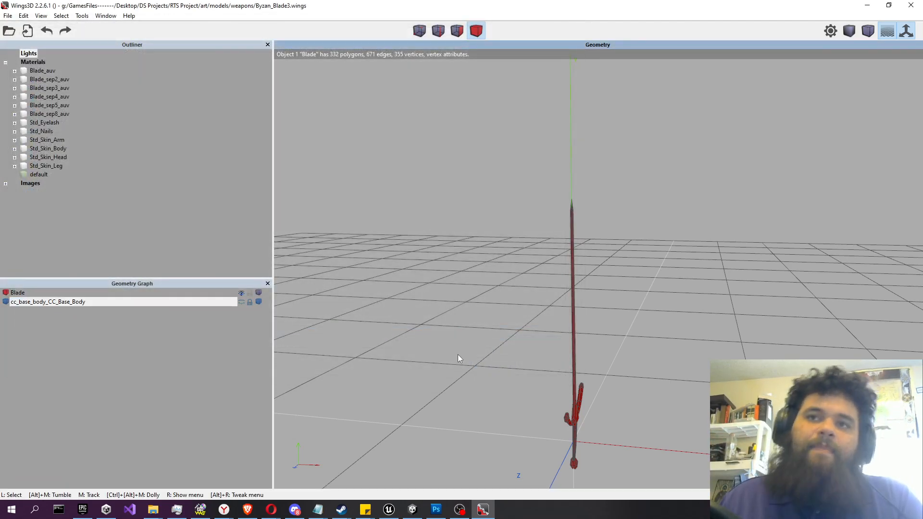
- Switch to Unreal Editor and create a folder named Art in the project's Content folder
left_click(399, 509)
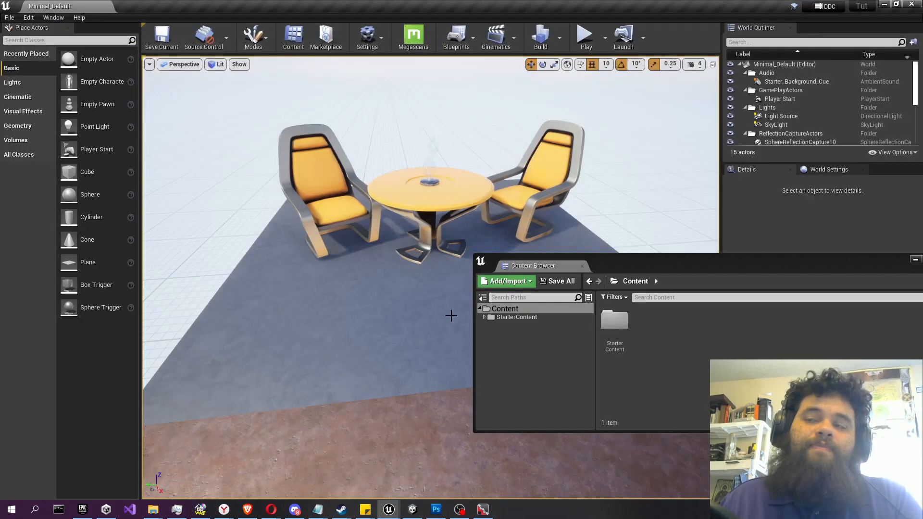
left_click_drag(670, 266, 560, 222)
right_click(539, 286)
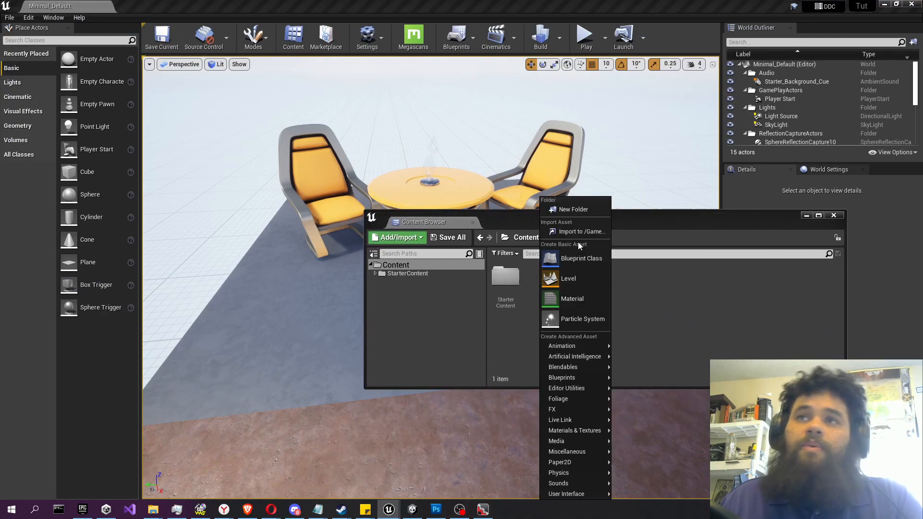
left_click(579, 210)
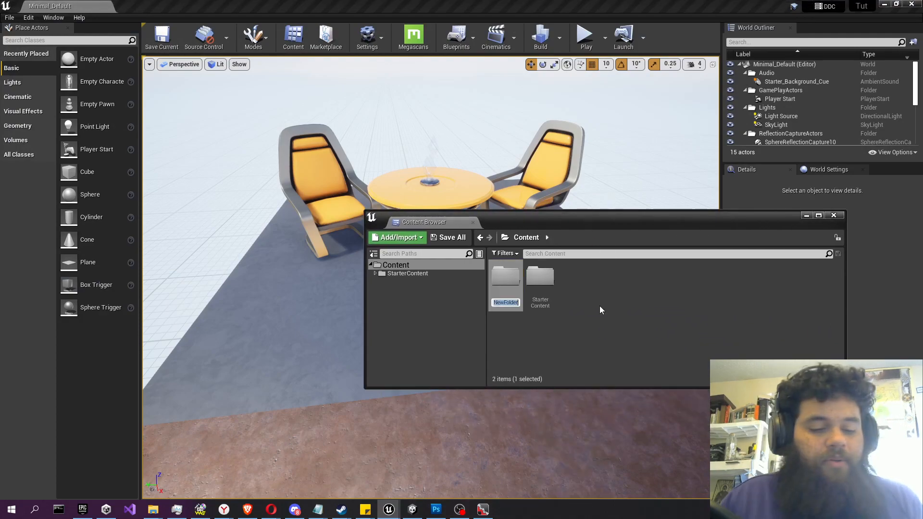
type("Art")
key("Return")
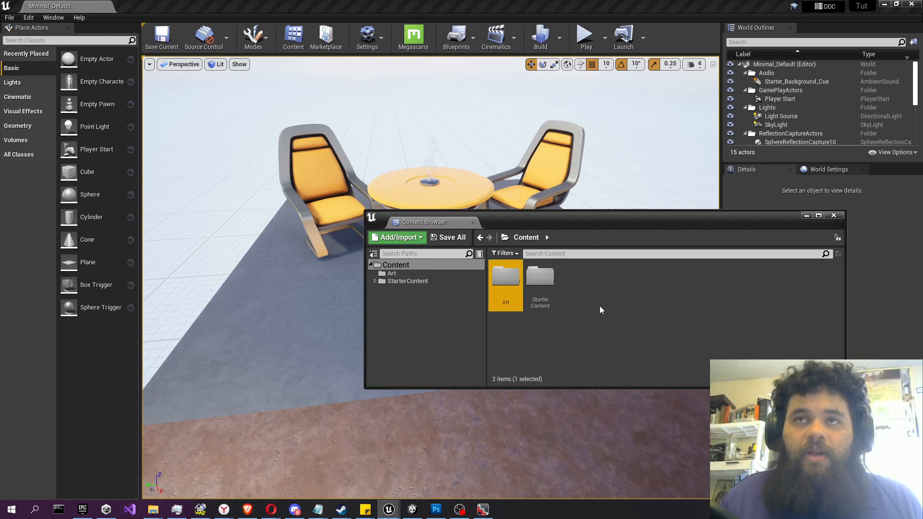
- Inside the Art folder, create two subfolders named Mat and Tex
left_click_drag(564, 227, 626, 208)
double_click(570, 259)
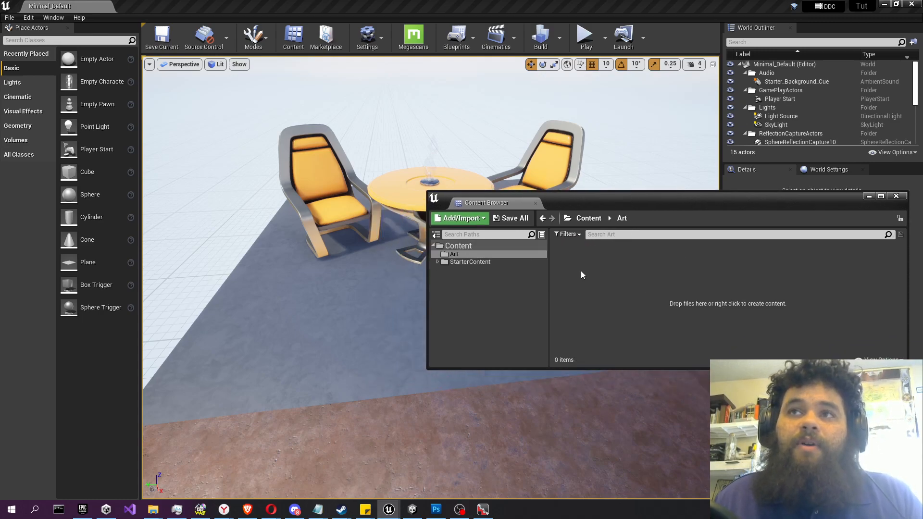
right_click(582, 281)
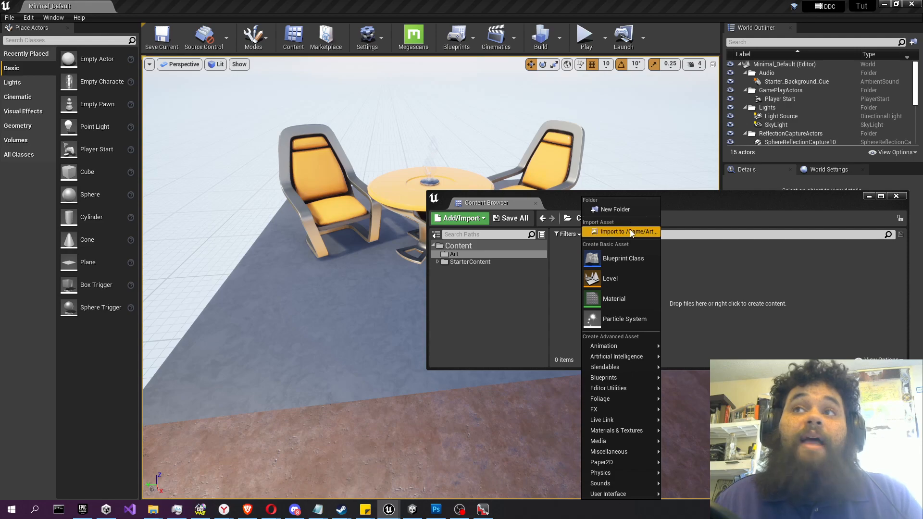
left_click(630, 213)
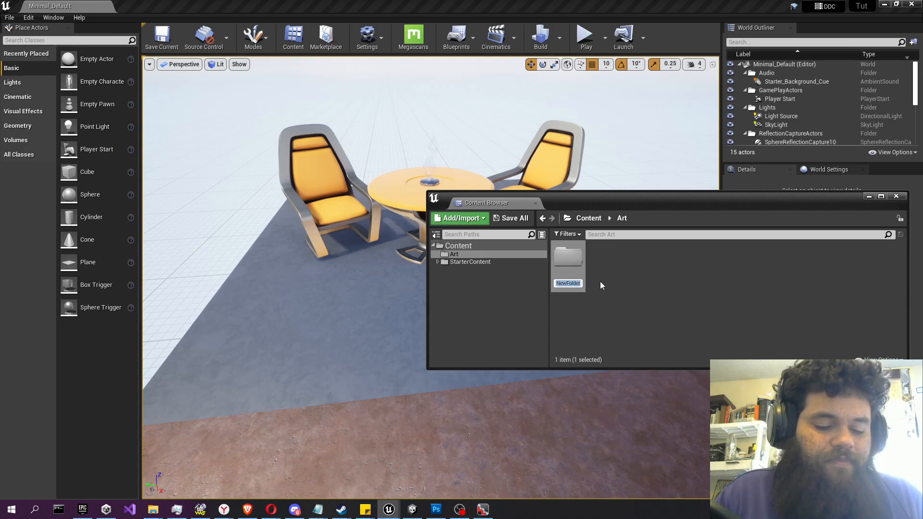
type("Mat")
key("Return")
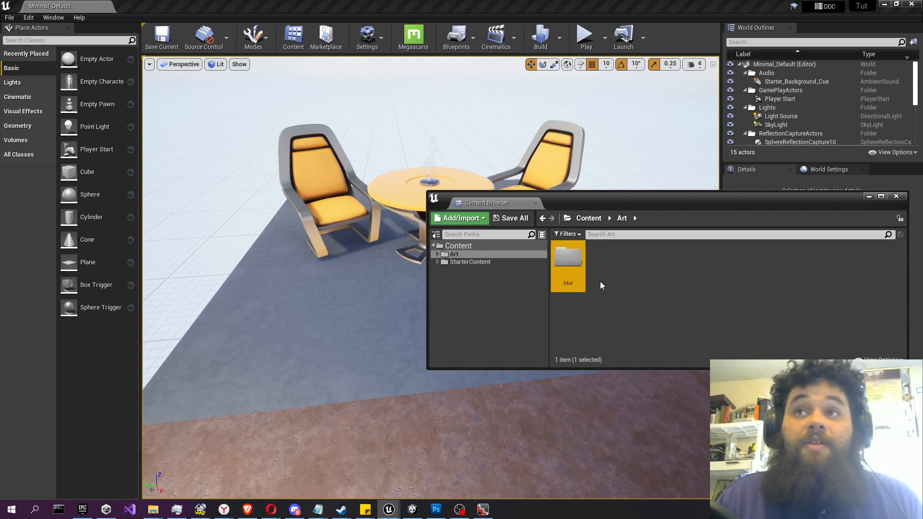
right_click(607, 269)
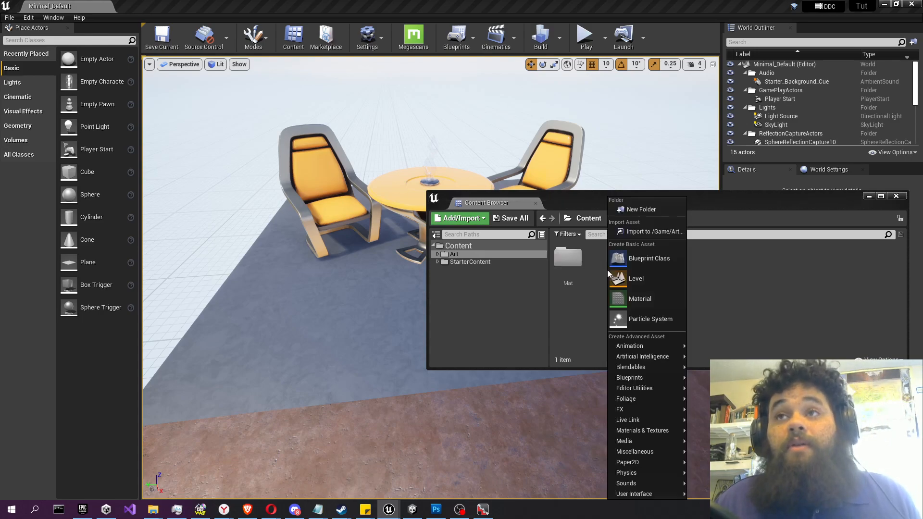
left_click(642, 210)
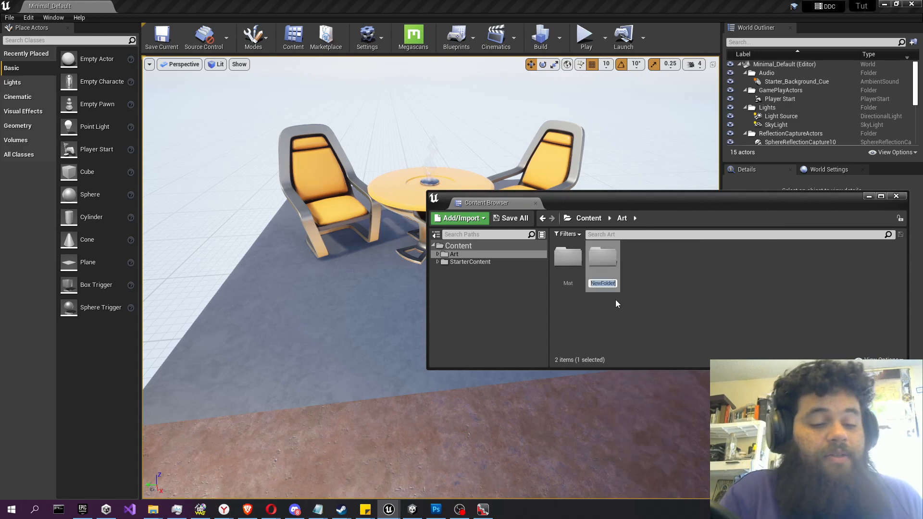
key("Return")
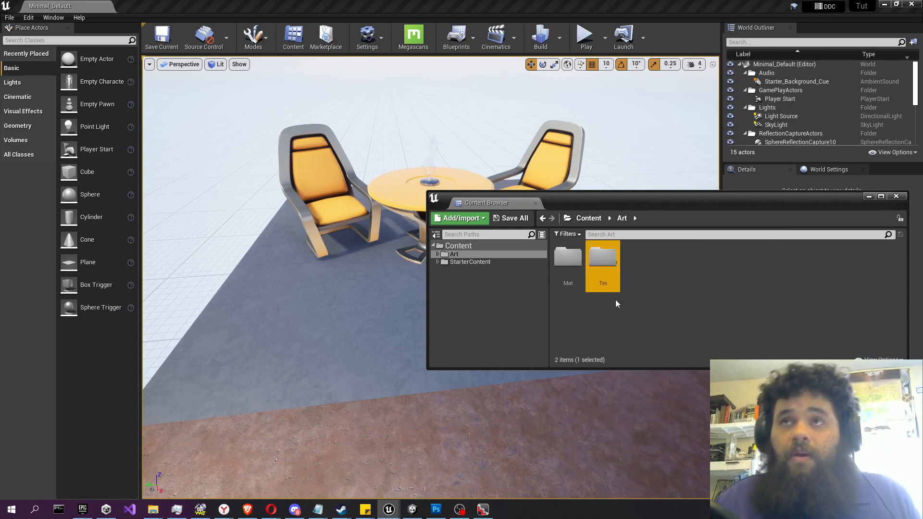
double_click(567, 262)
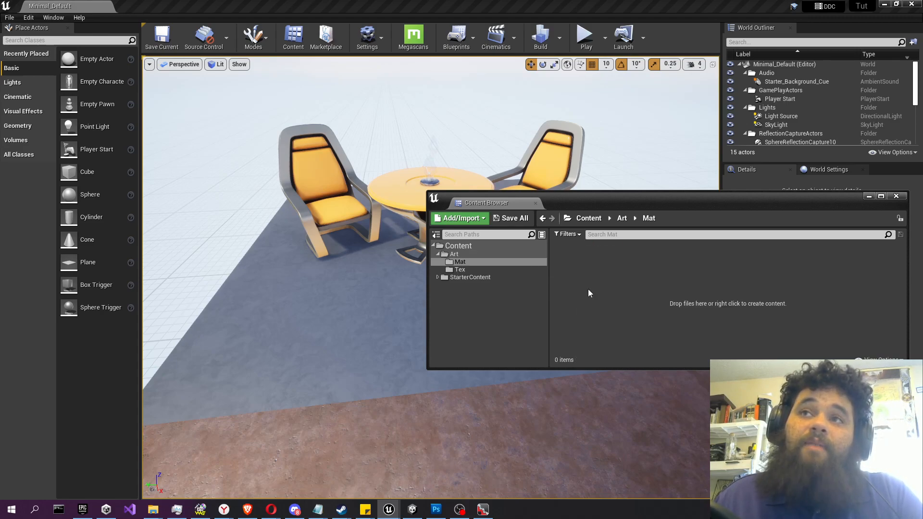
right_click(588, 289)
left_click(570, 275)
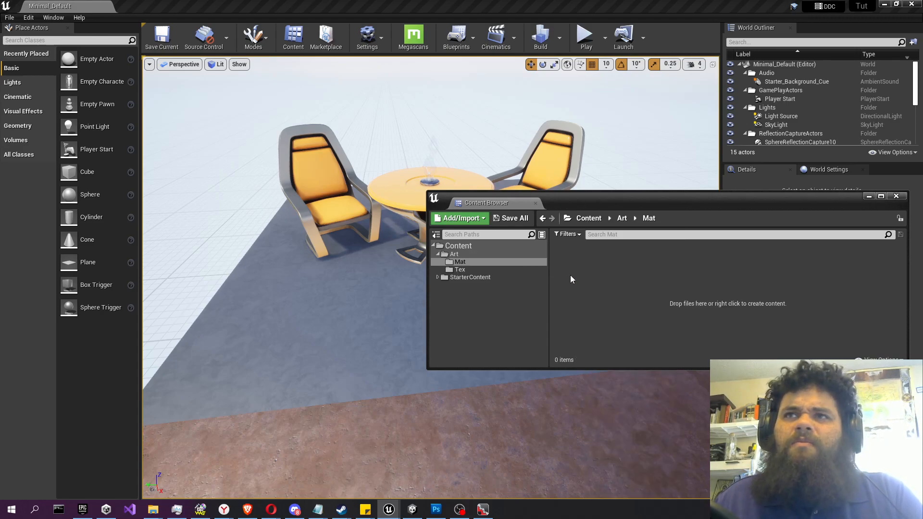
left_click(541, 218)
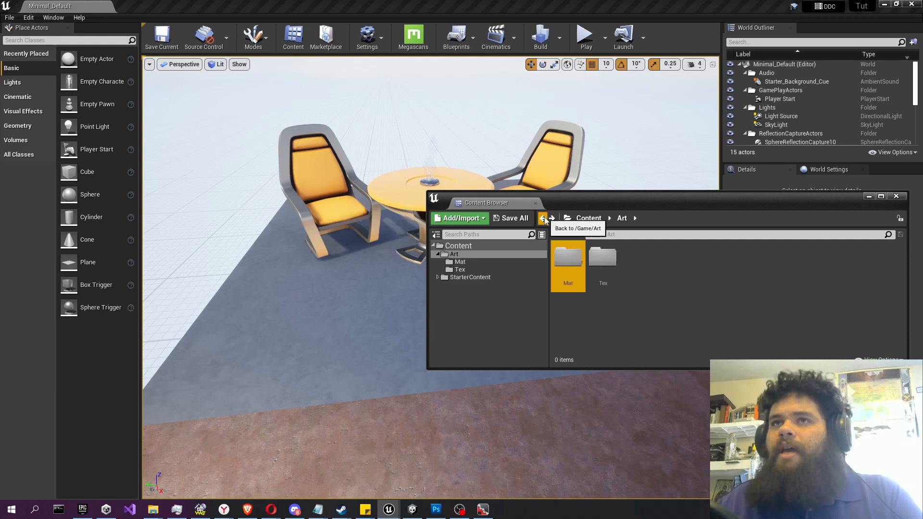
- Open the Tex folder and start an asset import into it
double_click(610, 270)
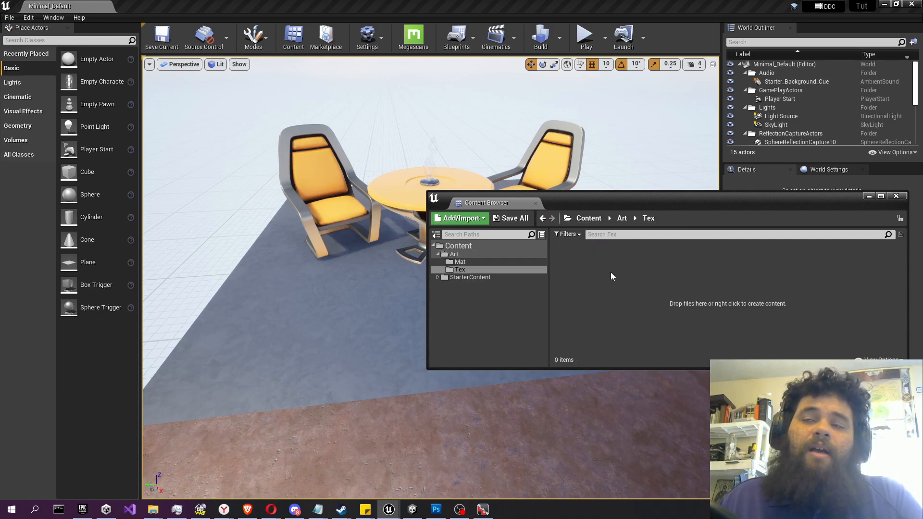
right_click(609, 273)
left_click(639, 232)
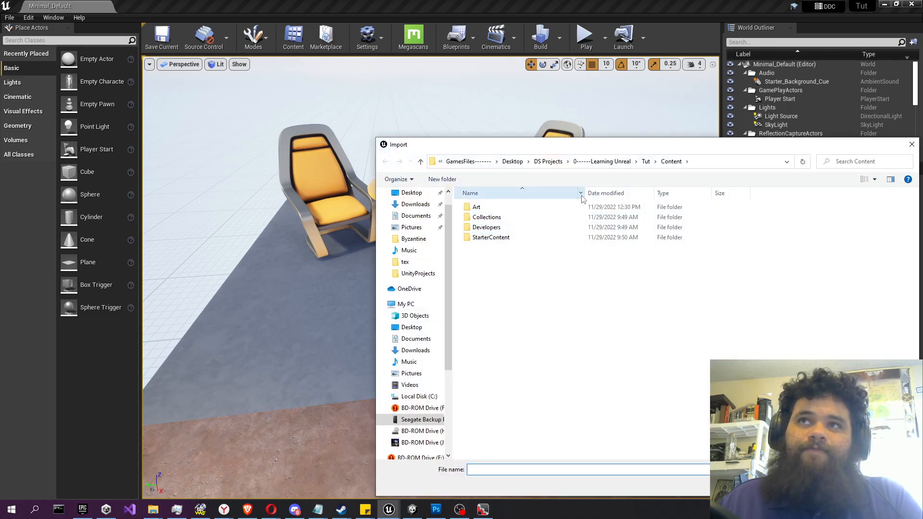
left_click(911, 144)
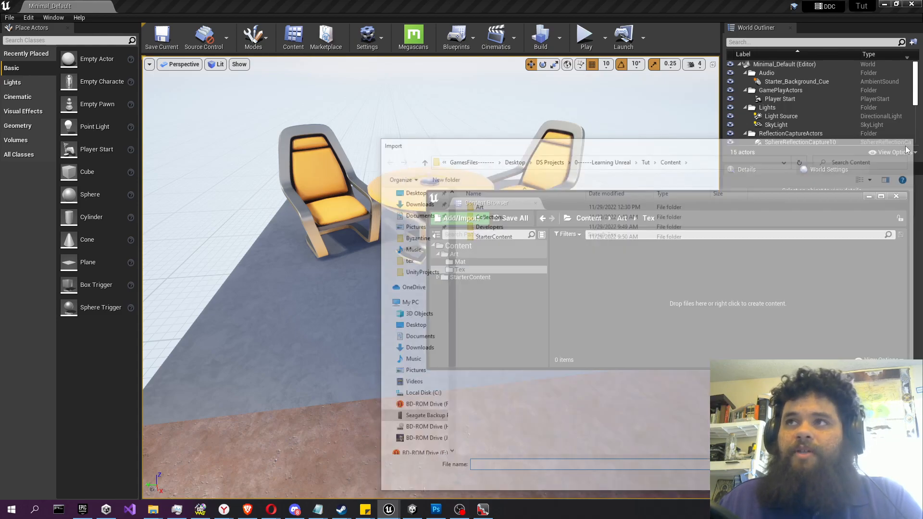
right_click(650, 285)
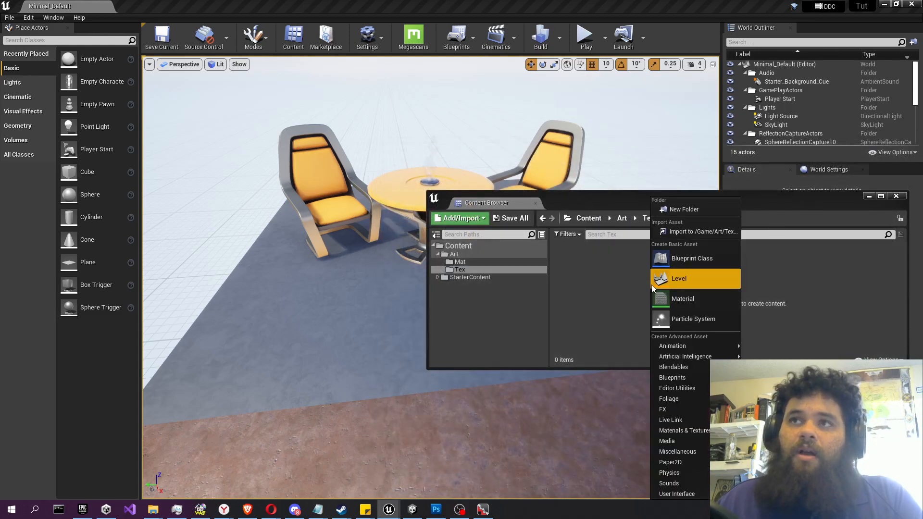
left_click(690, 233)
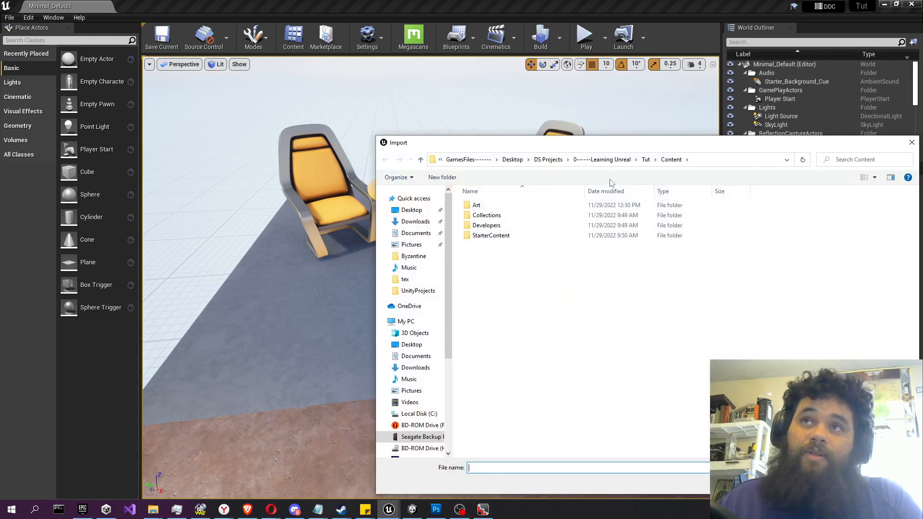
- Browse for the import files in DS Projects > RTS Project > art > models > weapons > tex
left_click(550, 160)
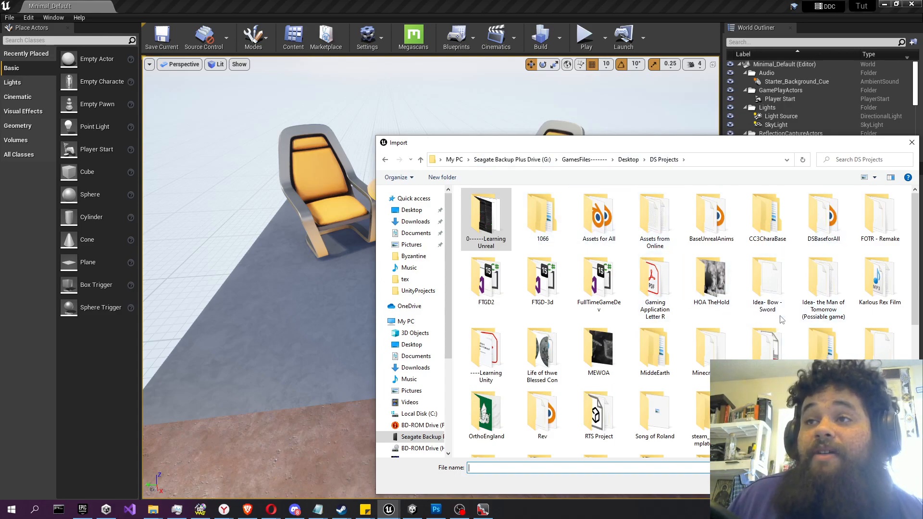
scroll(782, 315, "down", 5)
scroll(783, 315, "up", 3)
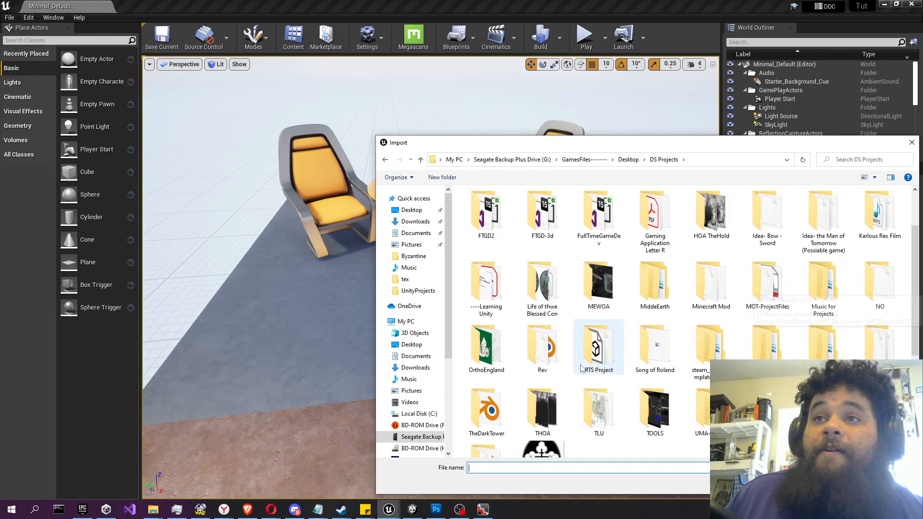
double_click(598, 355)
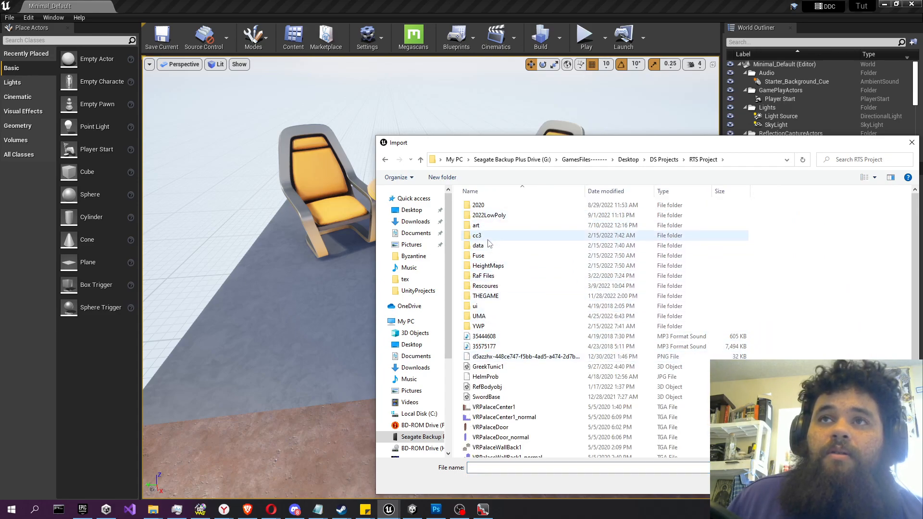
double_click(483, 229)
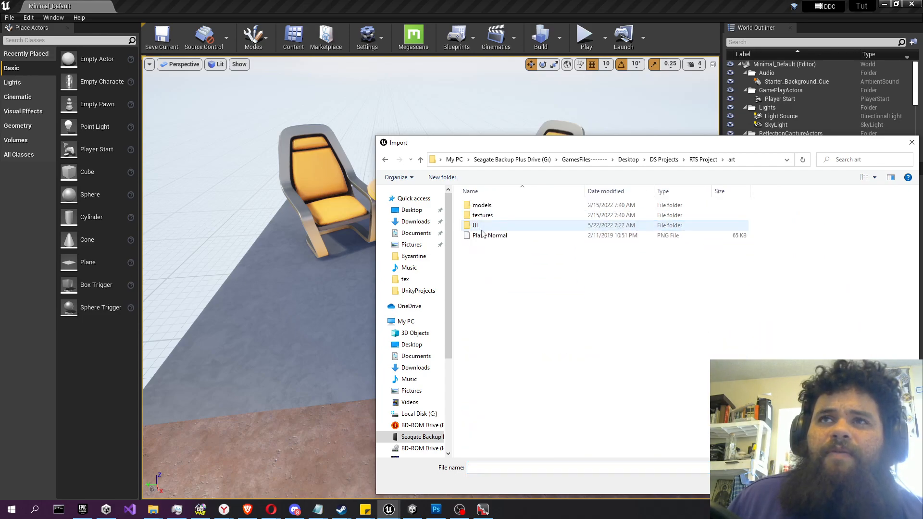
double_click(501, 207)
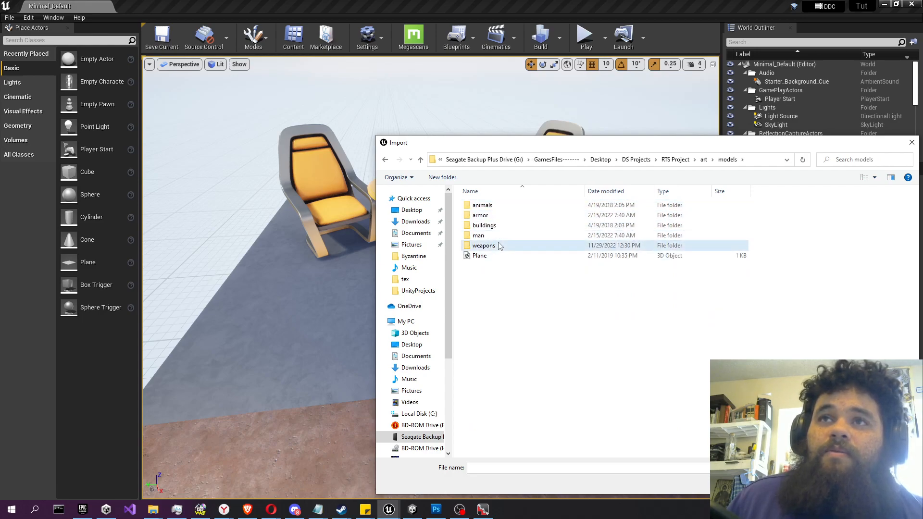
double_click(504, 245)
double_click(495, 206)
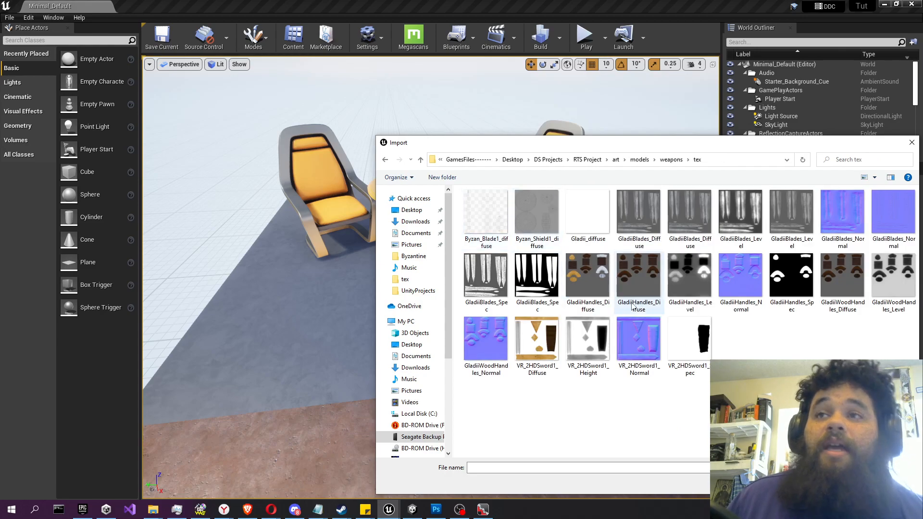
- Import the VR_2HDSword1 Diffuse, Height, Normal and Spec textures into the Tex folder and save all four assets
left_click(544, 343)
left_click(600, 344, "ctrl")
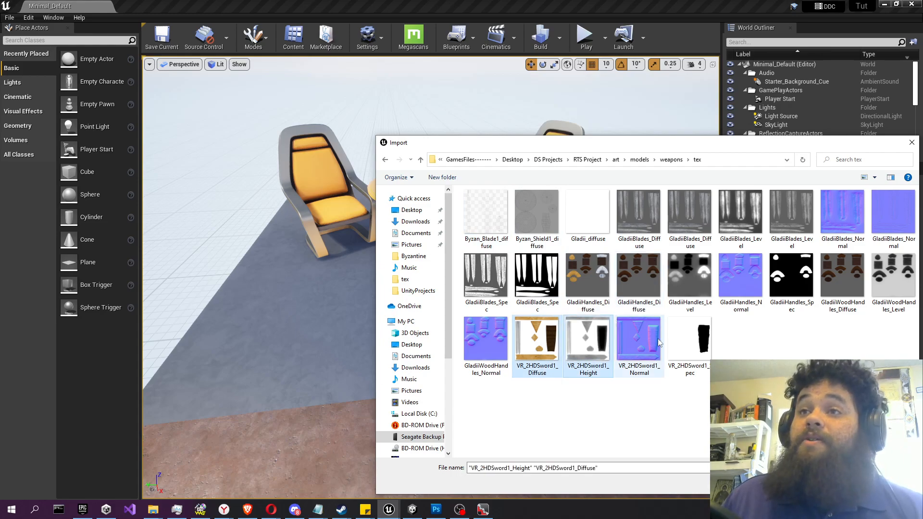
left_click(650, 341, "ctrl")
left_click(702, 339, "ctrl")
key("Return")
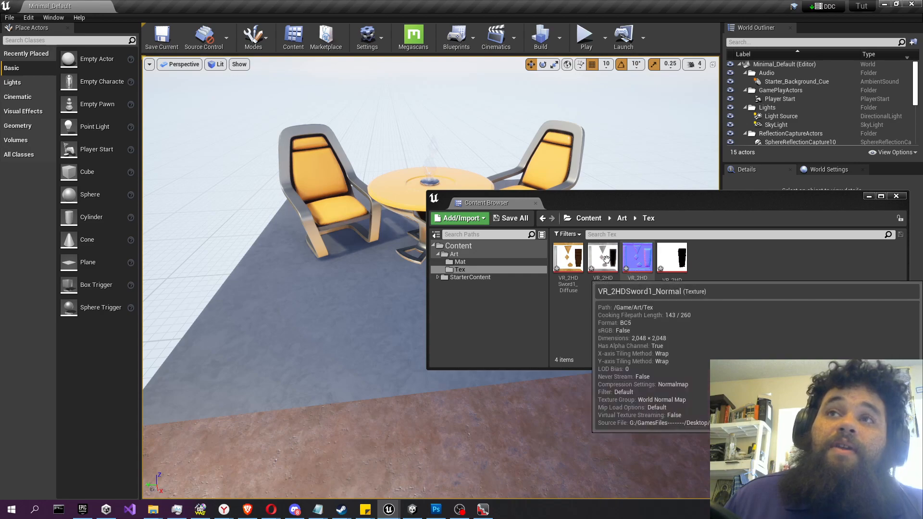
left_click(515, 217)
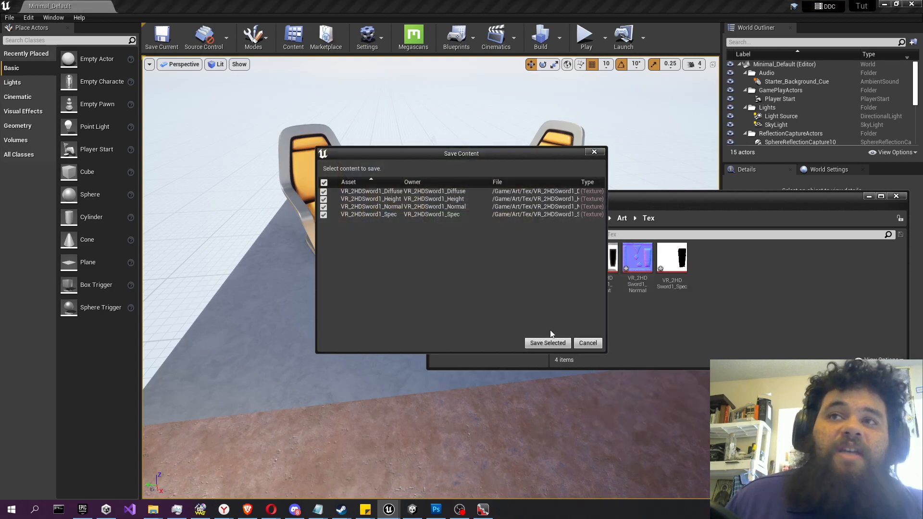
left_click(551, 341)
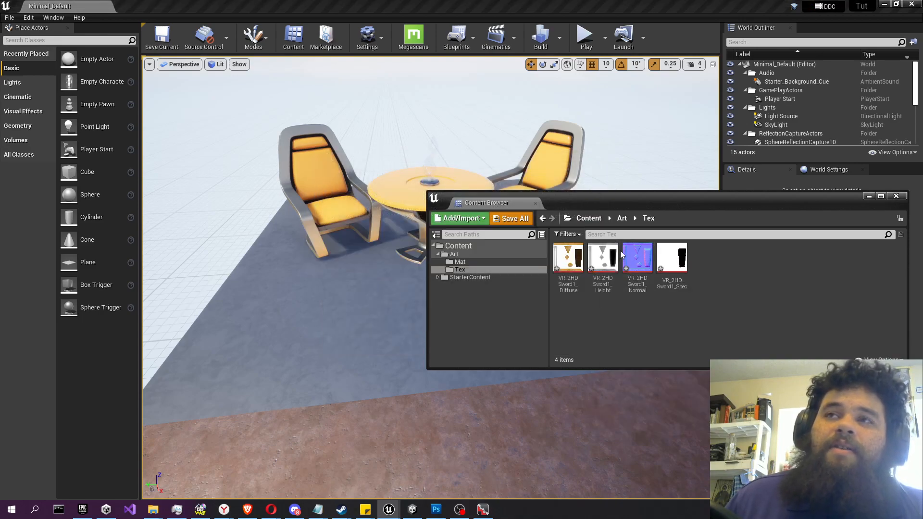
- Start an import into the Art folder and choose the Byzan_Blade3 model from the weapons folder
left_click(622, 219)
right_click(630, 282)
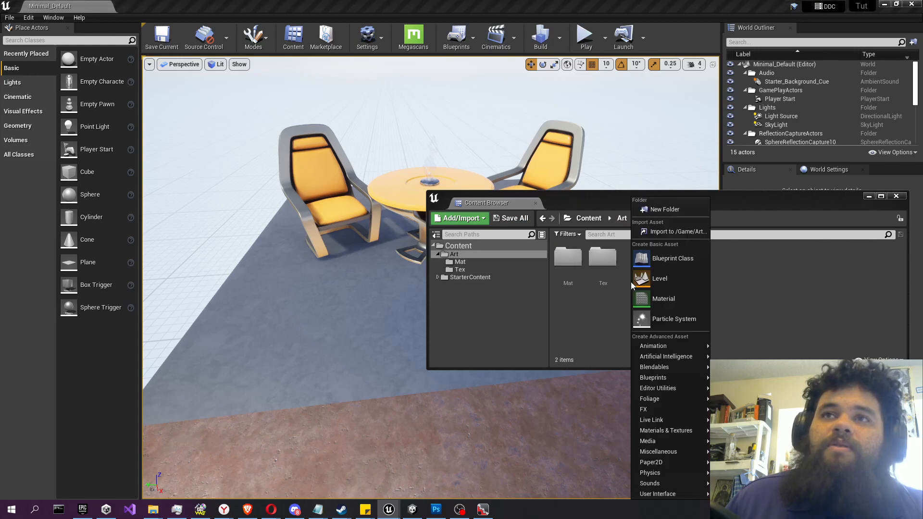
left_click(676, 232)
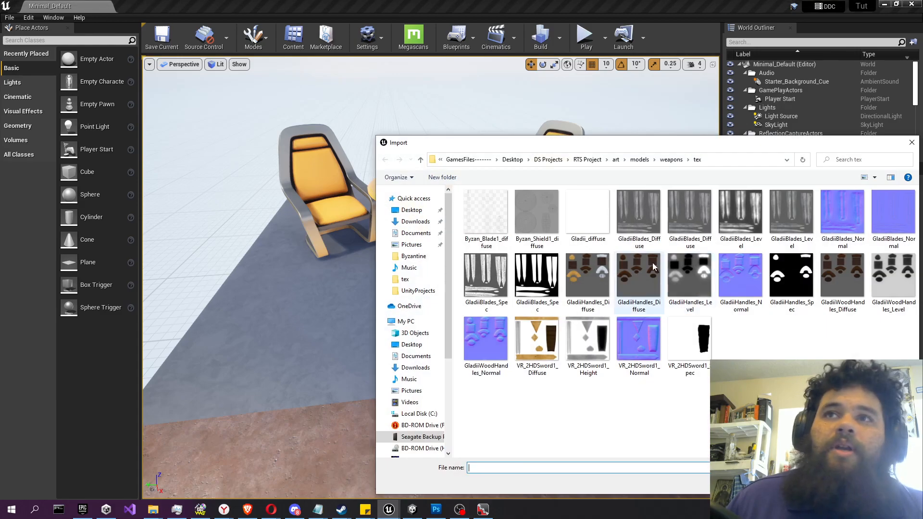
left_click(676, 160)
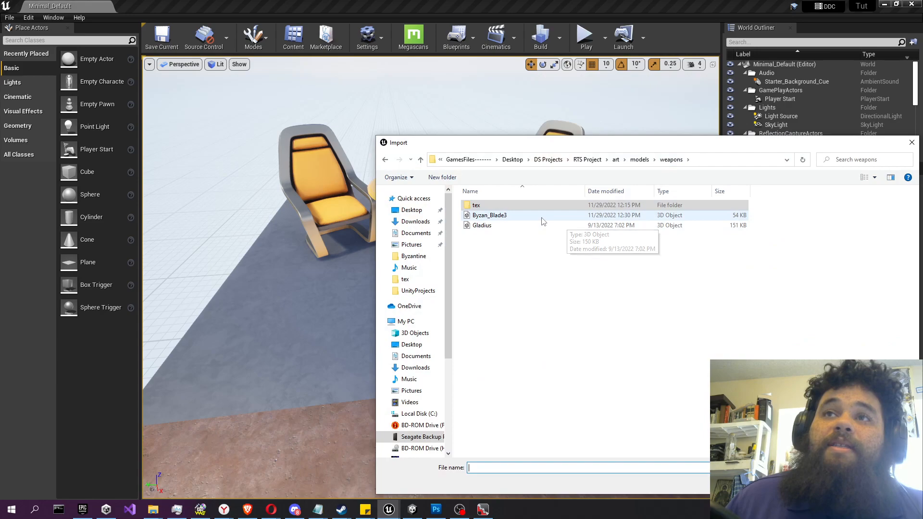
double_click(545, 217)
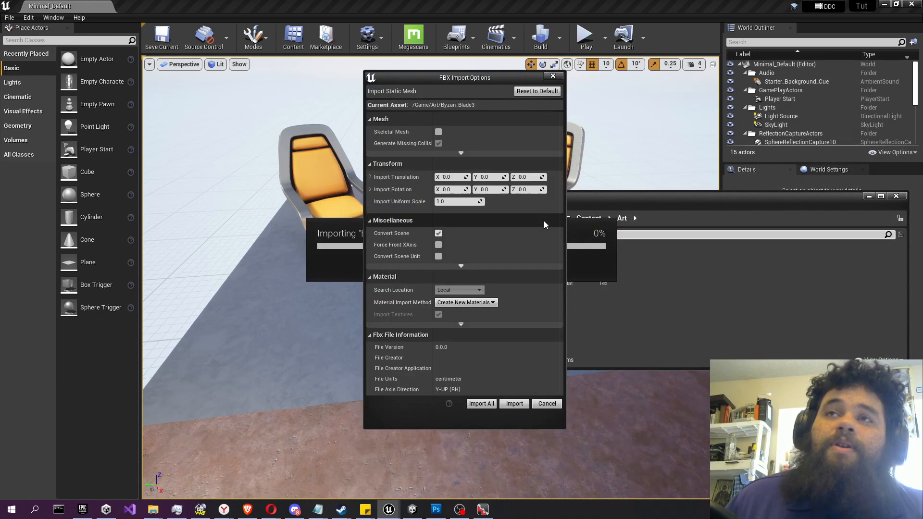
- Import all of Byzan_Blade3 with an X rotation of 90 and a uniform scale of 75, then close the message log
left_click(456, 190)
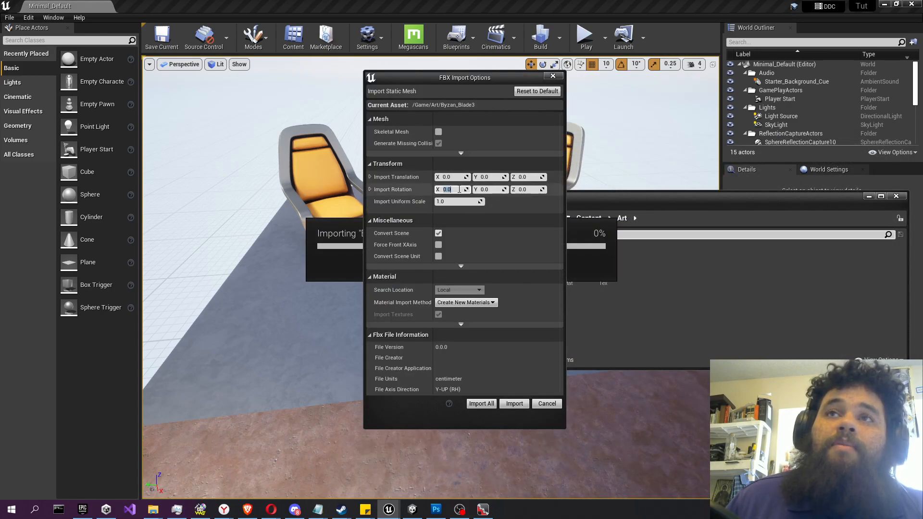
type("90")
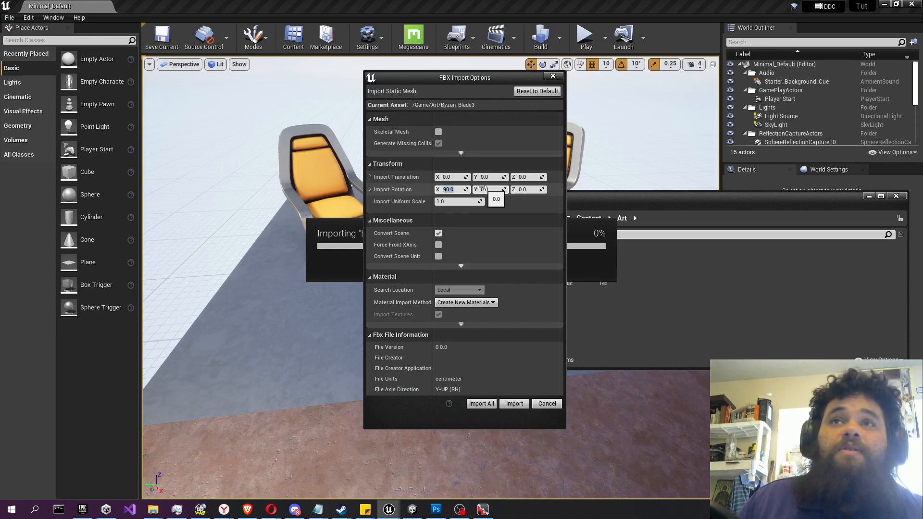
left_click(457, 202)
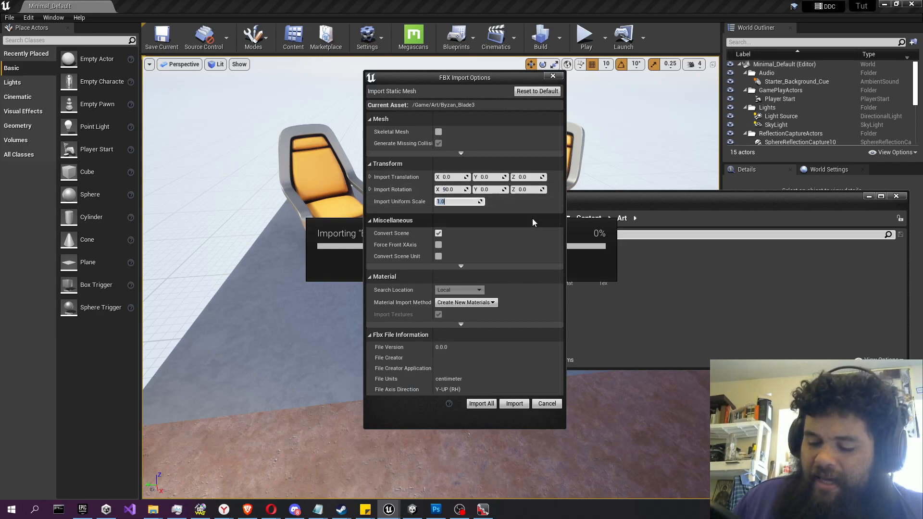
type("75")
key("Return")
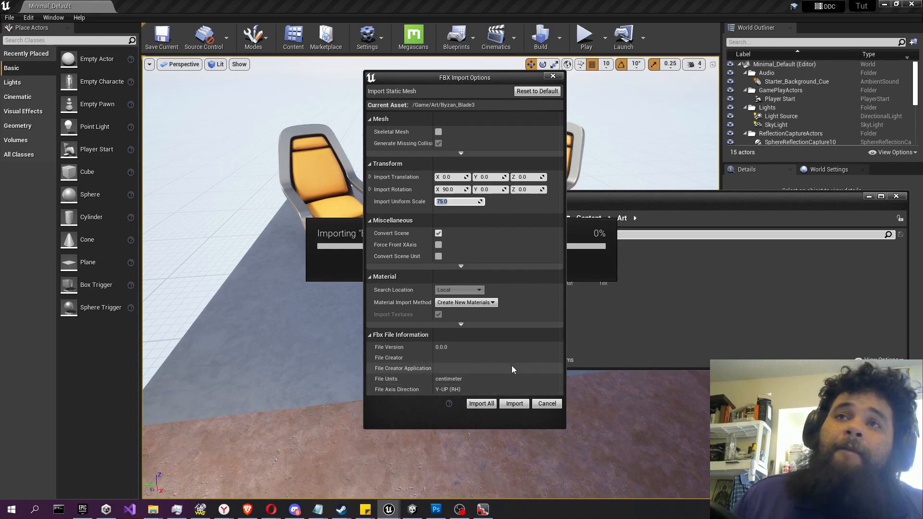
left_click(492, 406)
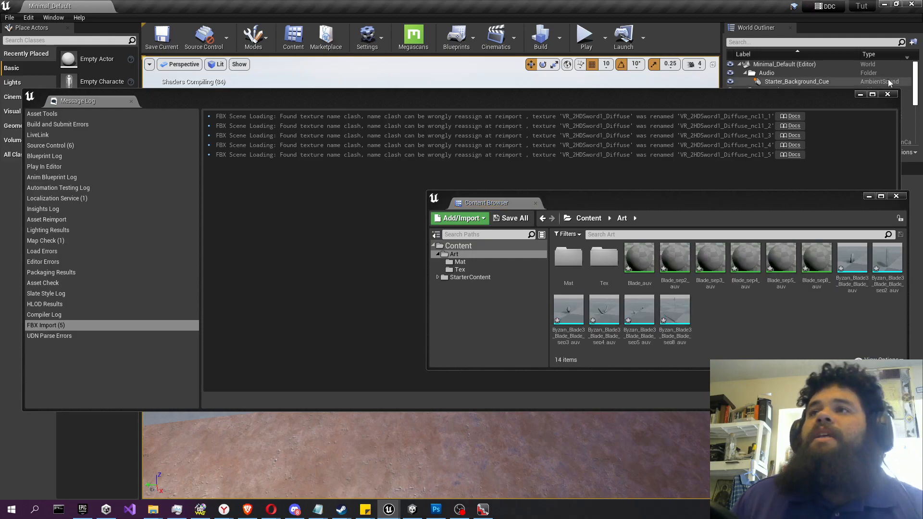
left_click(887, 93)
left_click_drag(673, 298, 673, 300)
left_click(741, 305)
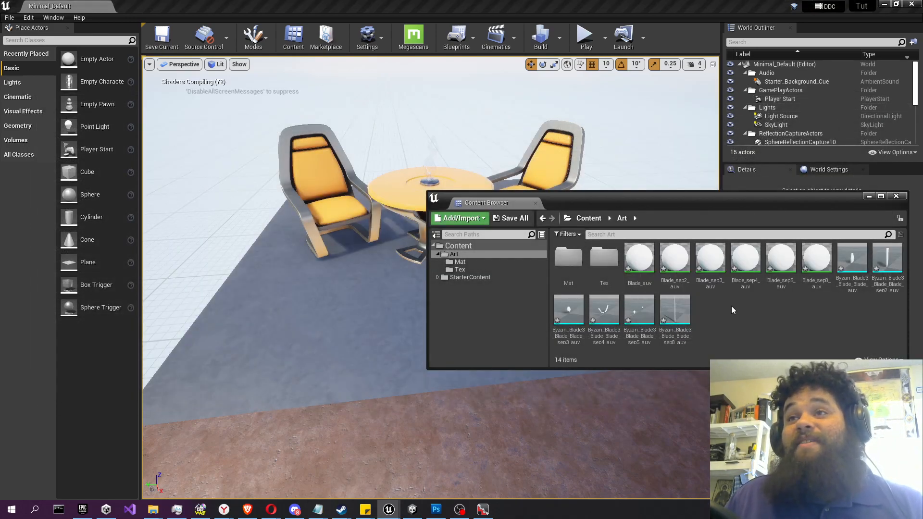
- Delete all the imported Blade materials and Byzan_Blade3 mesh pieces from the Art folder, keeping the Mat and Tex subfolders
left_click(674, 310)
left_click(649, 262, "shift")
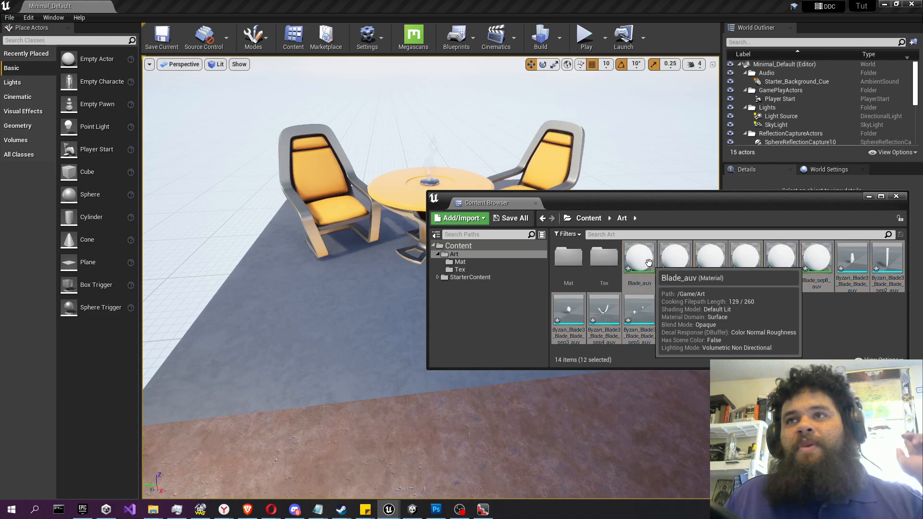
right_click(649, 263)
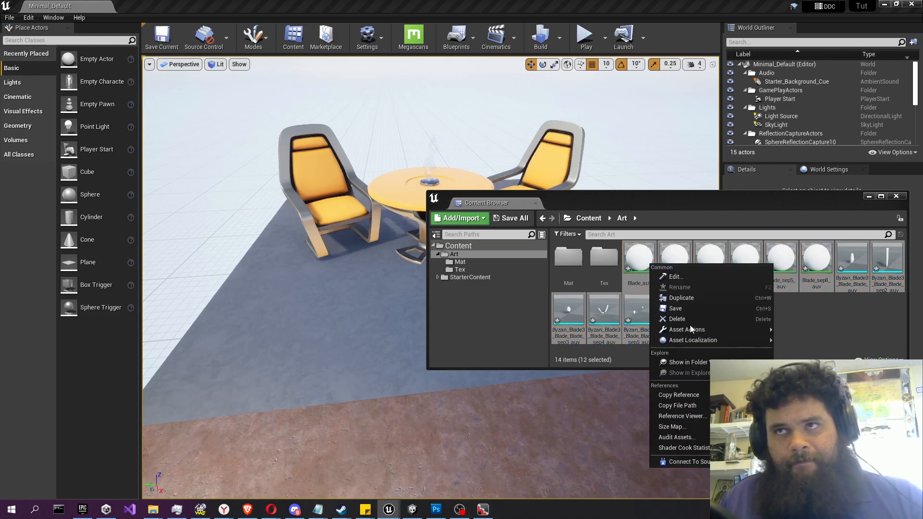
left_click(690, 319)
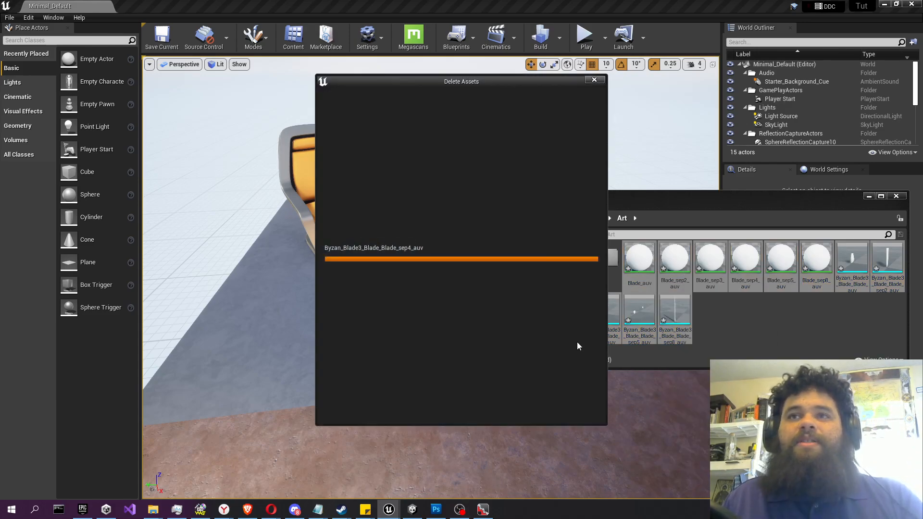
left_click(423, 407)
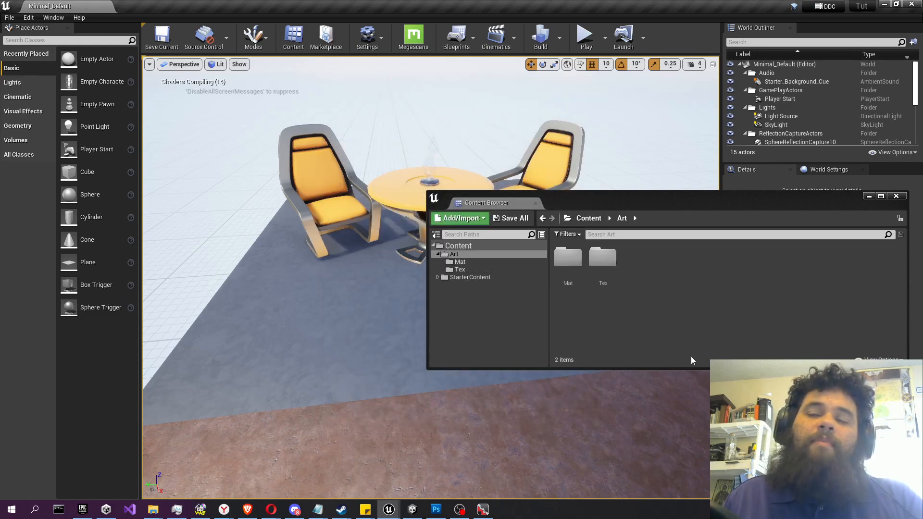
- Reimport Byzan_Blade3 into the Art folder with Combine Meshes enabled, and close the message log
right_click(674, 296)
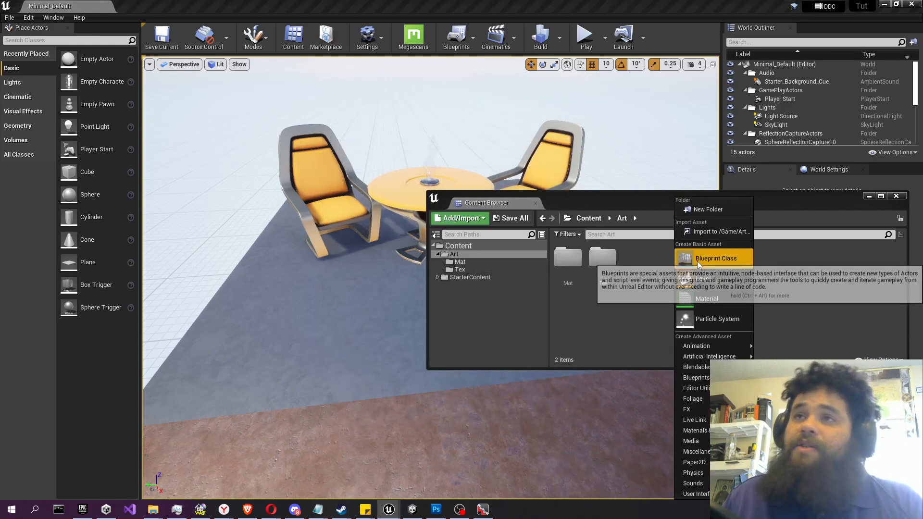
left_click(706, 235)
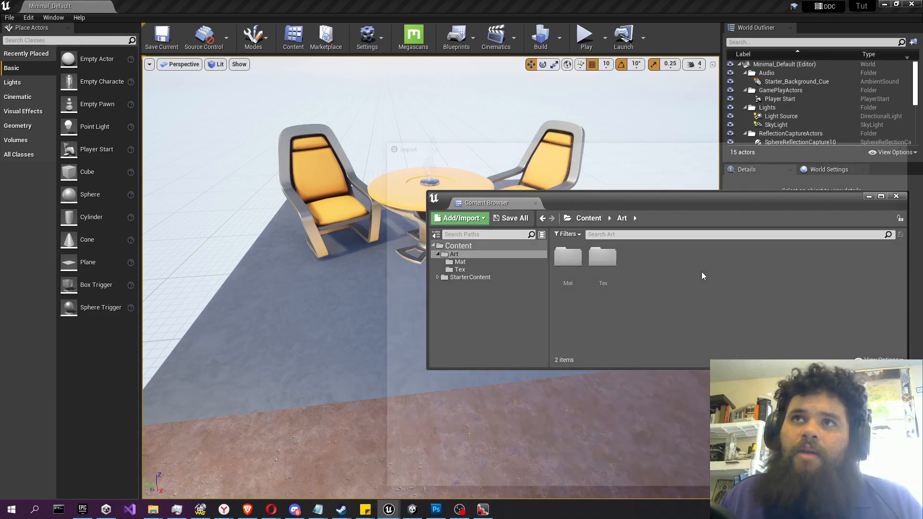
double_click(535, 215)
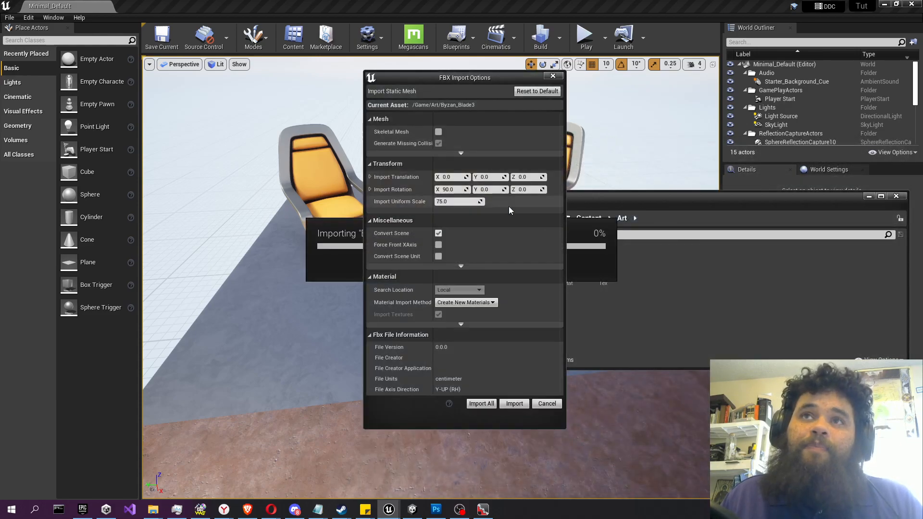
left_click(459, 154)
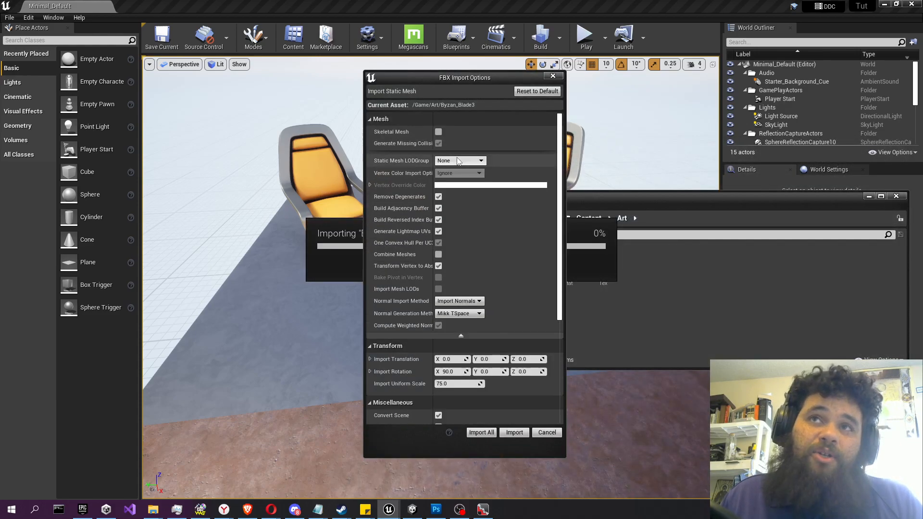
left_click(439, 254)
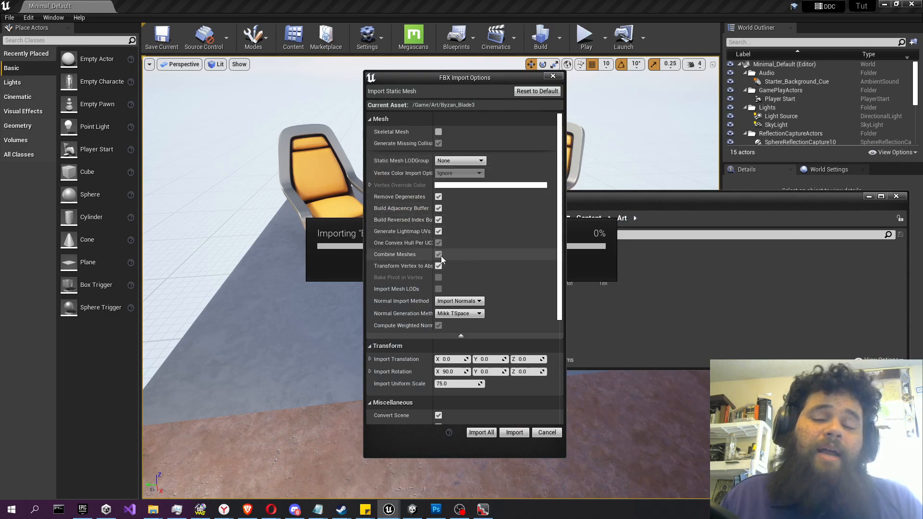
left_click(480, 432)
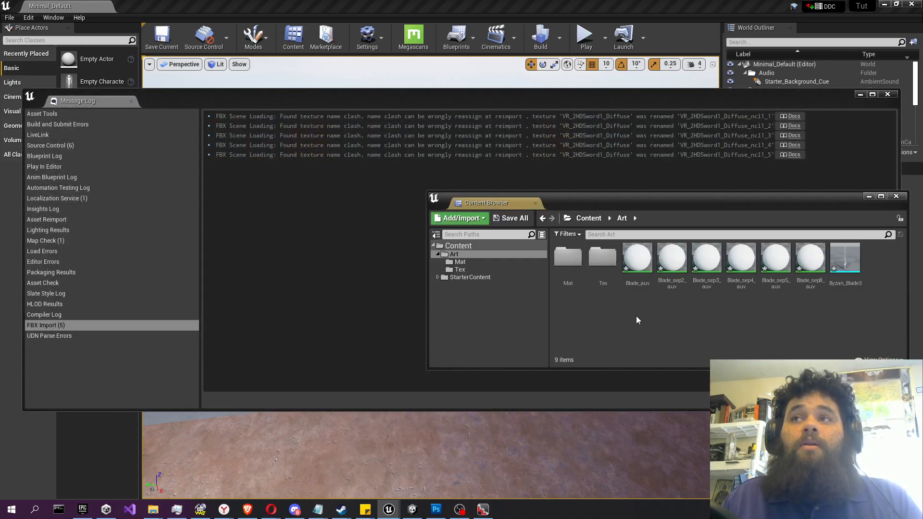
left_click(887, 94)
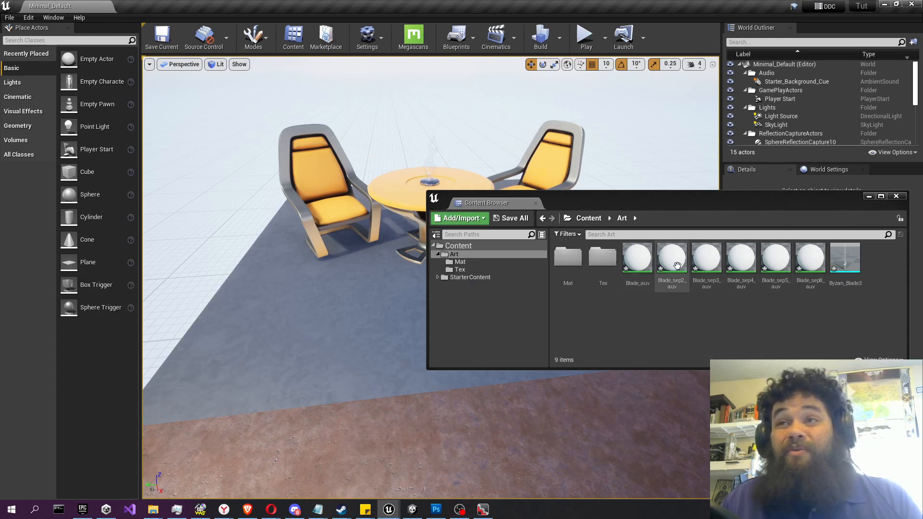
- Move the Blade_auv material from the Art folder into the Mat folder
mouse_move(847, 254)
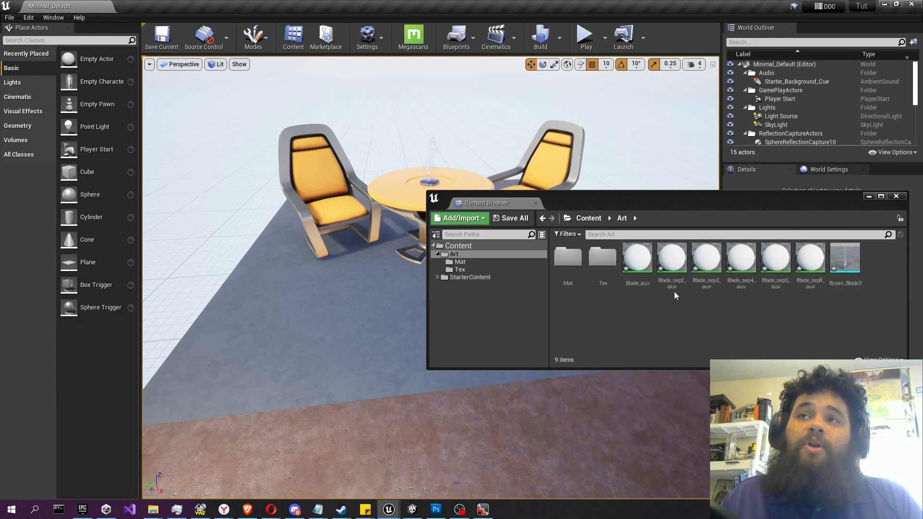
mouse_move(647, 260)
left_click_drag(567, 272, 567, 272)
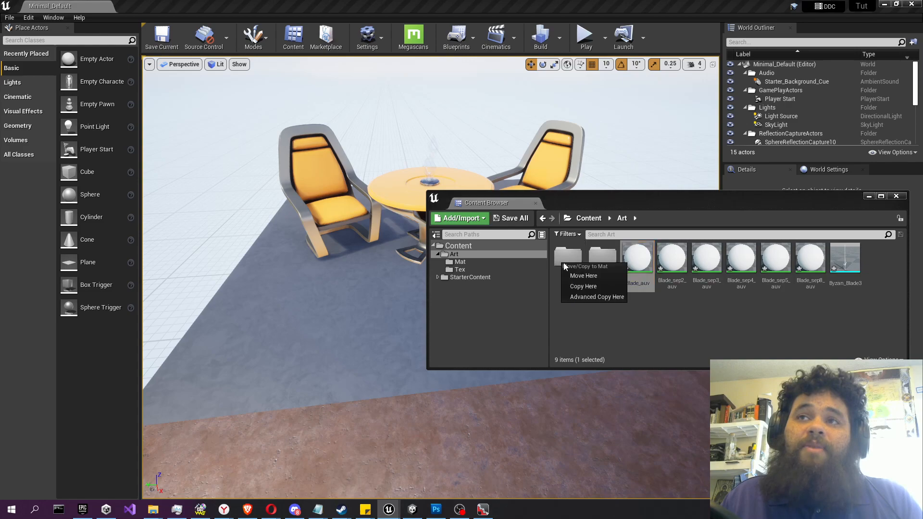
left_click(584, 276)
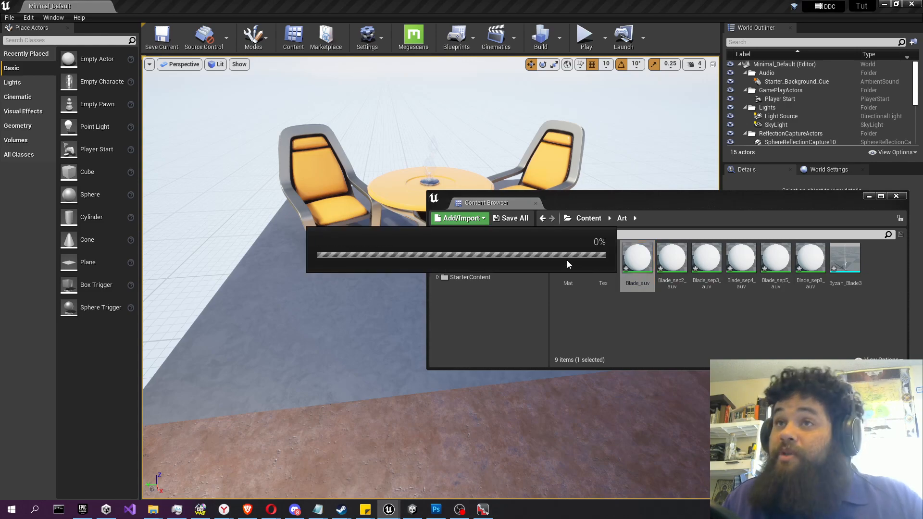
- Open the Mat folder and rename the Blade_auv material to ByzantineBlade
double_click(565, 256)
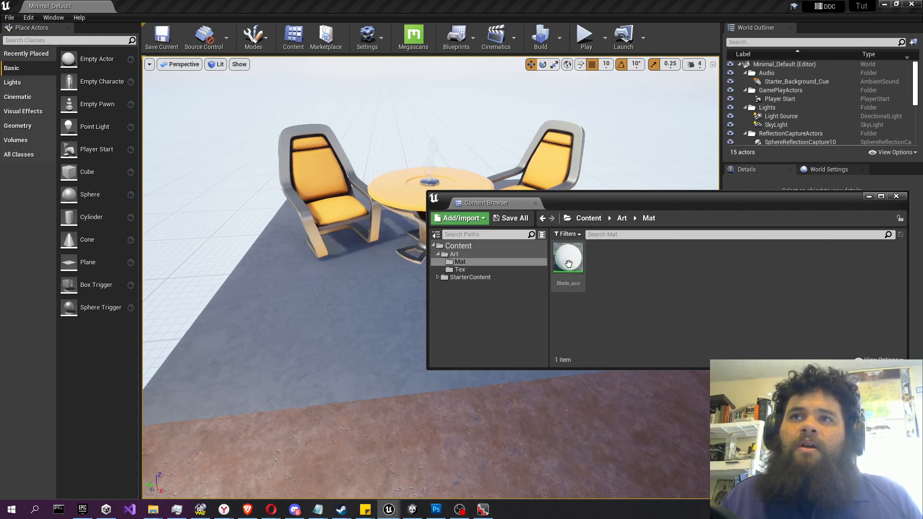
right_click(573, 266)
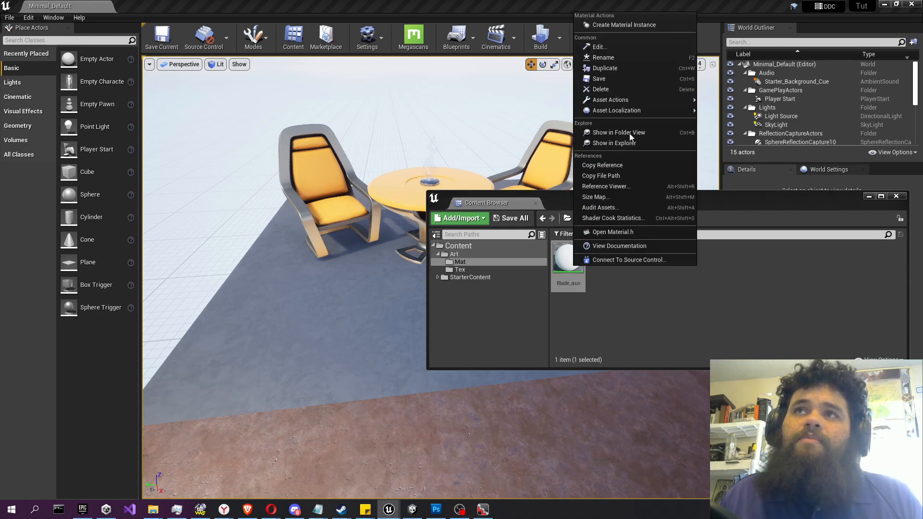
left_click(610, 58)
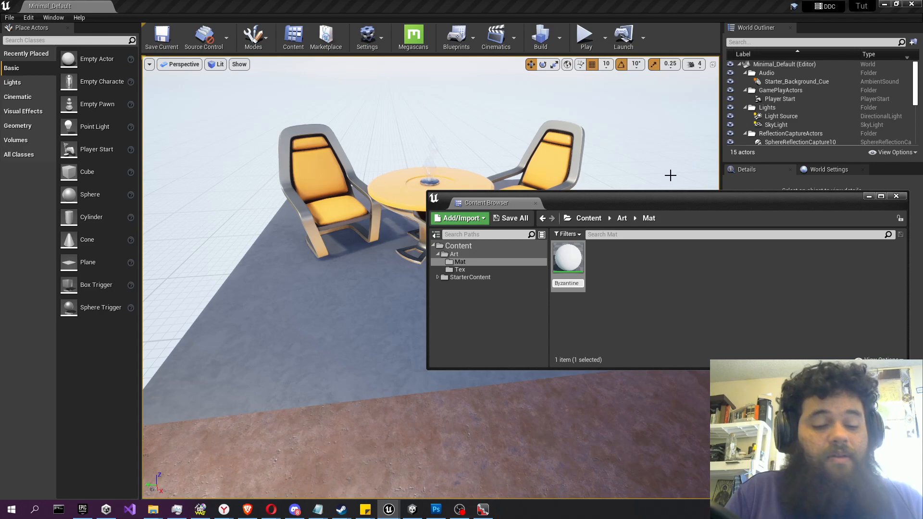
type("ByzantineBlade")
key("Return")
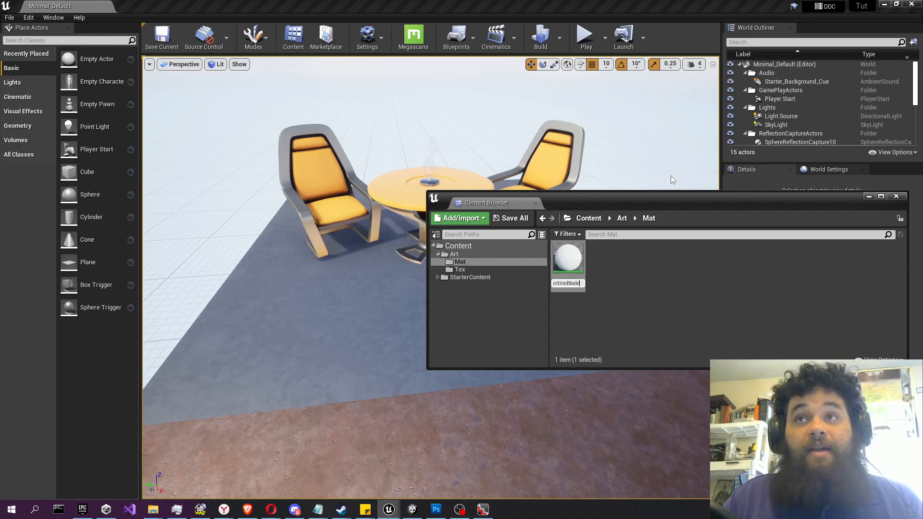
- Open the ByzantineBlade material for editing and show the Tex folder's contents beside its node graph
double_click(565, 253)
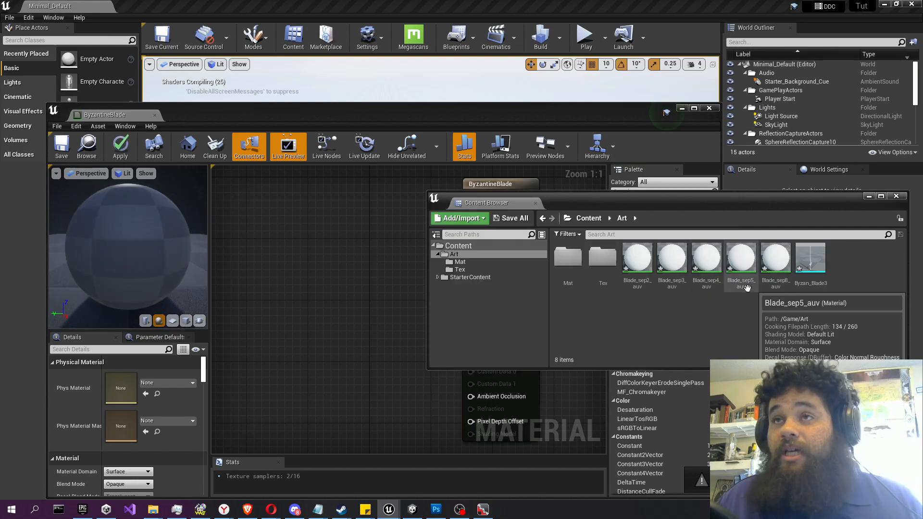
double_click(601, 260)
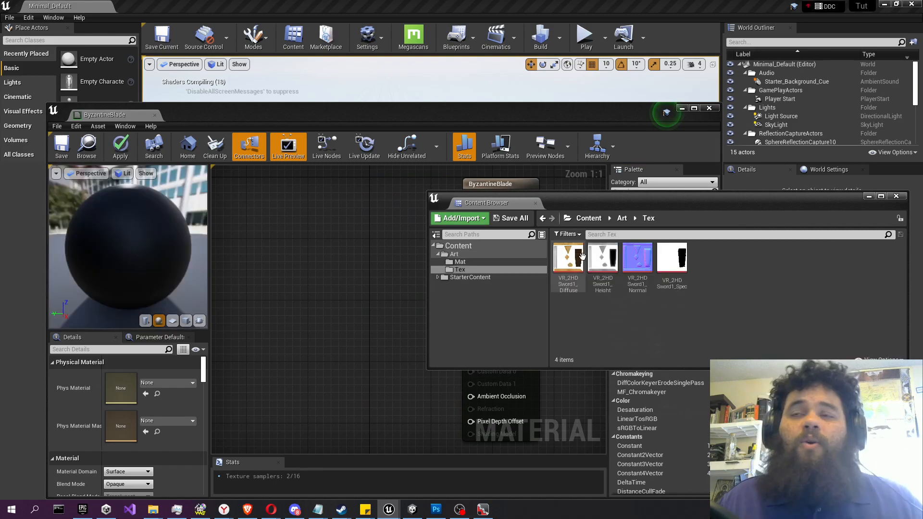
left_click_drag(636, 204, 756, 203)
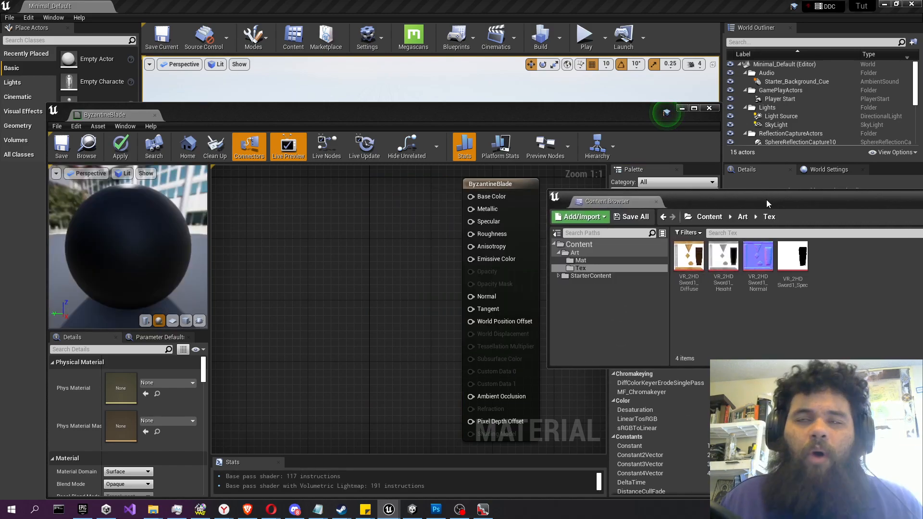
- Add the VR_2HDSword1 Diffuse, Height, Normal and Spec textures to the ByzantineBlade graph as texture samples
mouse_move(690, 268)
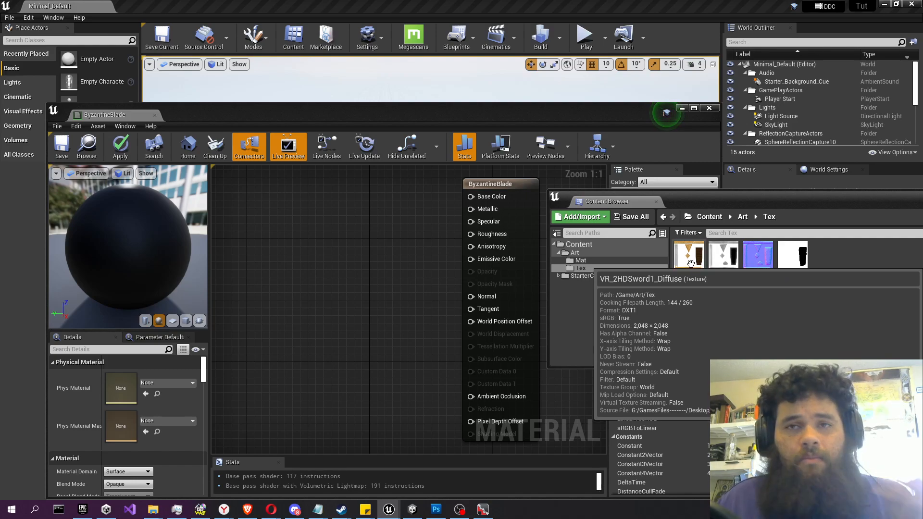
left_click(691, 262)
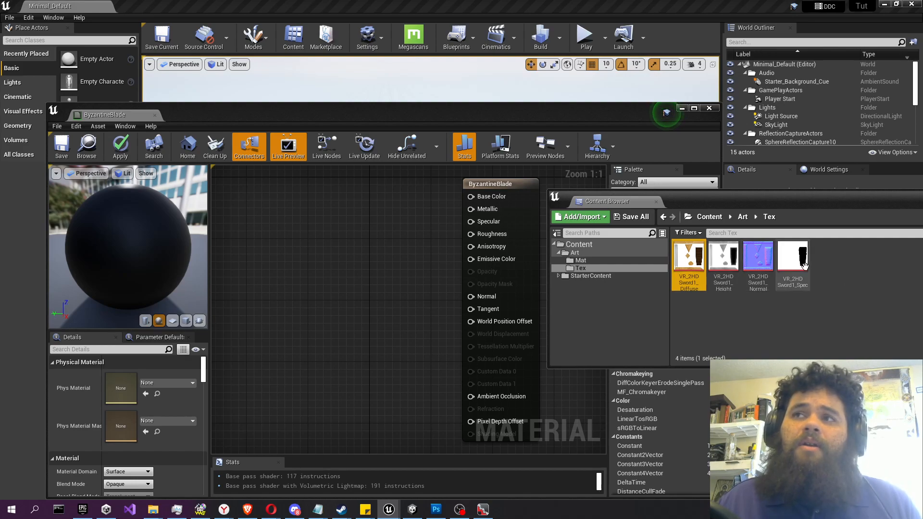
left_click(806, 266, "shift")
left_click_drag(805, 266, 293, 240)
left_click_drag(375, 257, 375, 256)
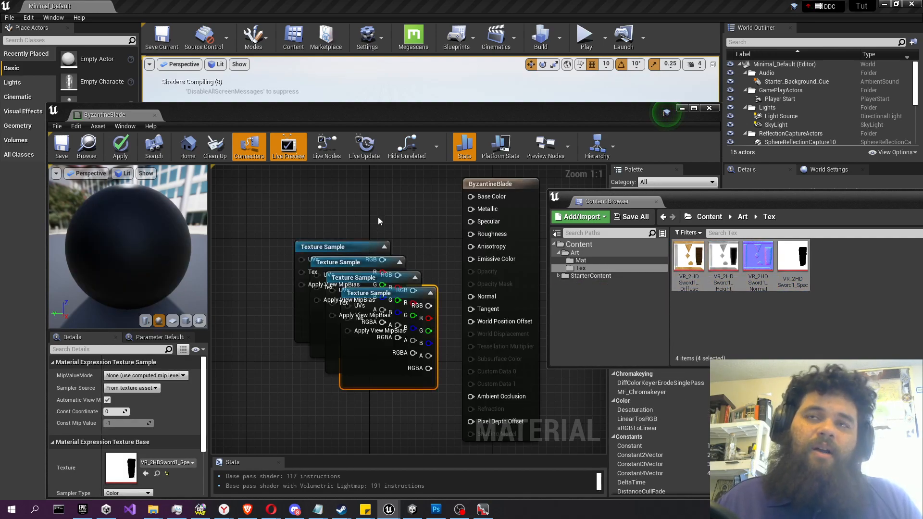
- Separate the Diffuse texture sample from the other samples and connect its RGB output to the material's Base Color
left_click(379, 221)
right_click_drag(386, 212, 427, 282)
left_click_drag(387, 314, 525, 272)
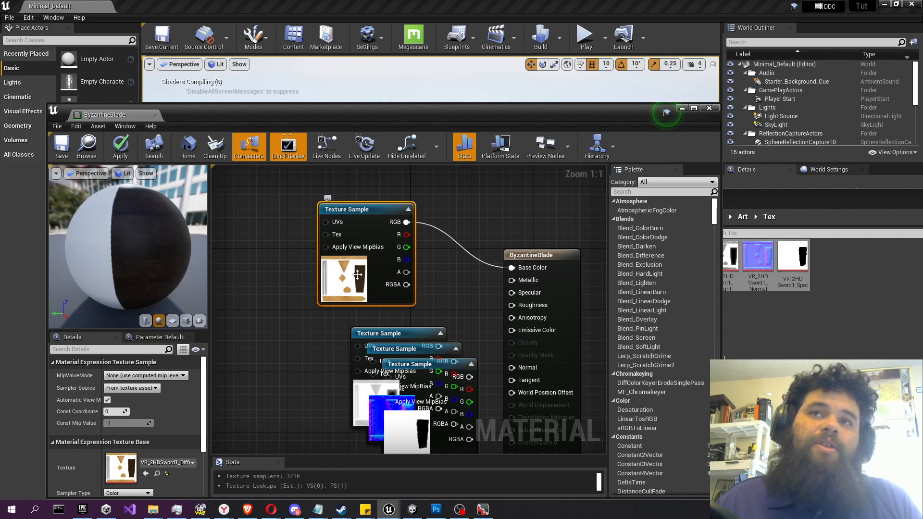
- Try the Height texture sample as roughness by connecting its RGB output to the material's Roughness input and check the preview
right_click_drag(450, 303, 477, 247)
left_click_drag(437, 282, 304, 280)
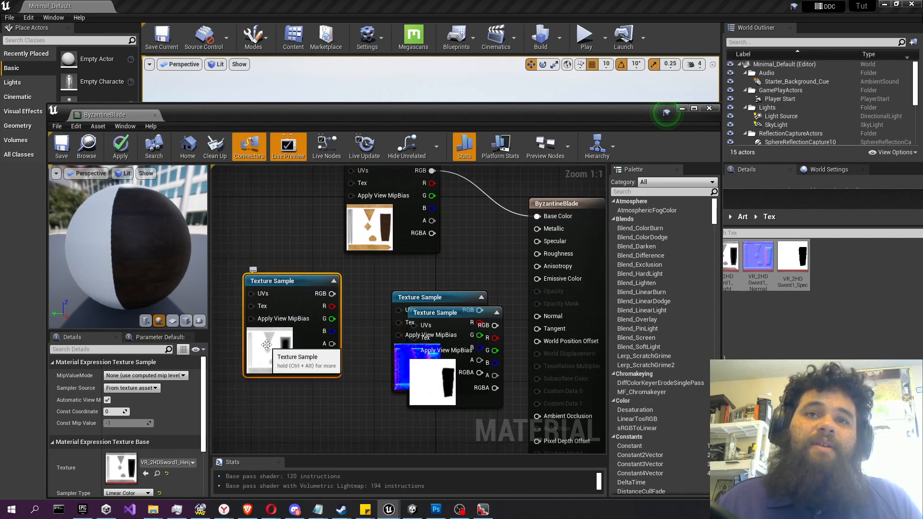
left_click_drag(332, 293, 539, 254)
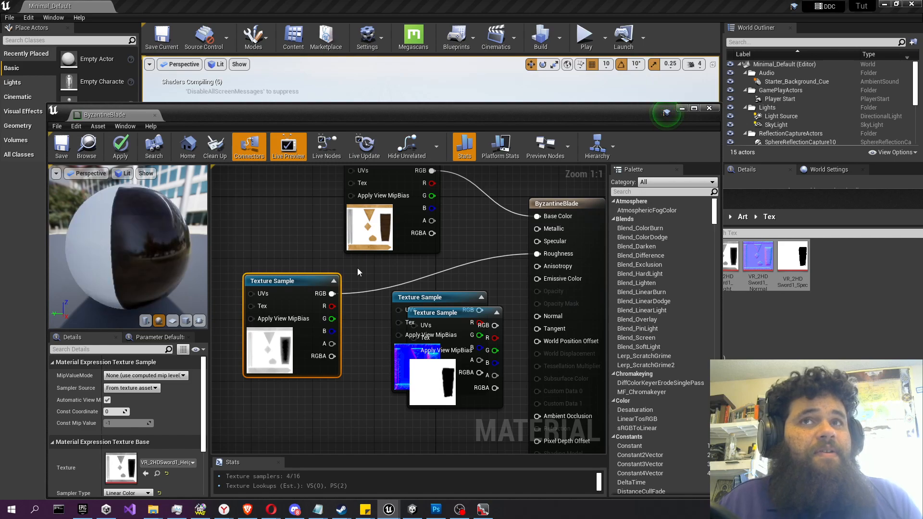
left_click_drag(162, 246, 133, 260)
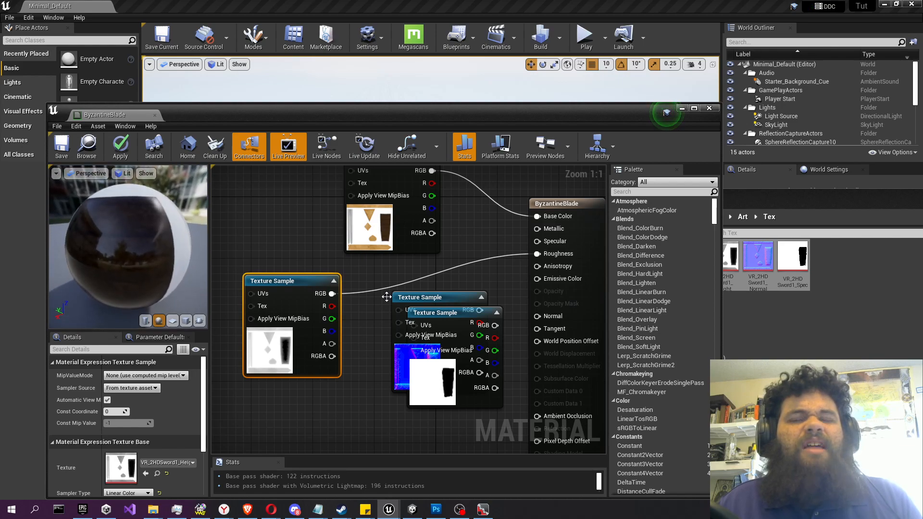
- Separate the Normal texture sample from the Spec sample, then disconnect the Height sample from Roughness and move it aside
left_click_drag(449, 307, 324, 413)
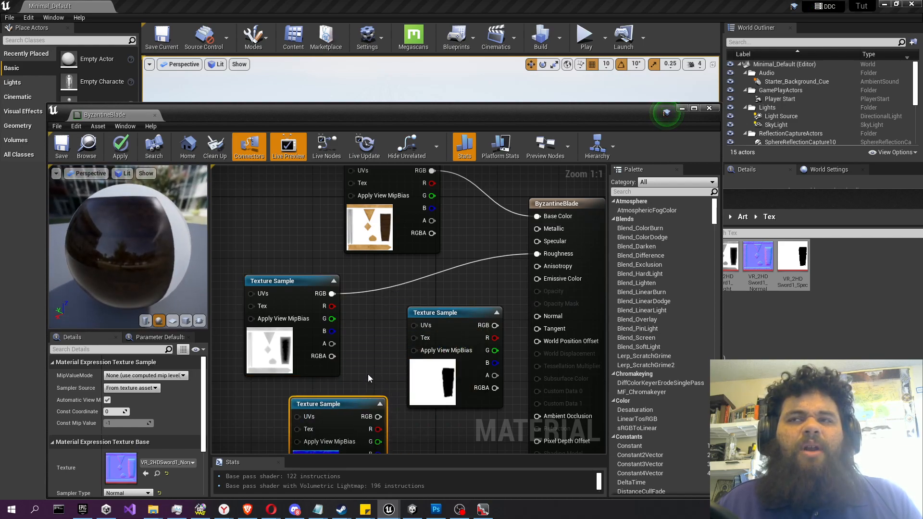
right_click_drag(368, 359, 362, 332)
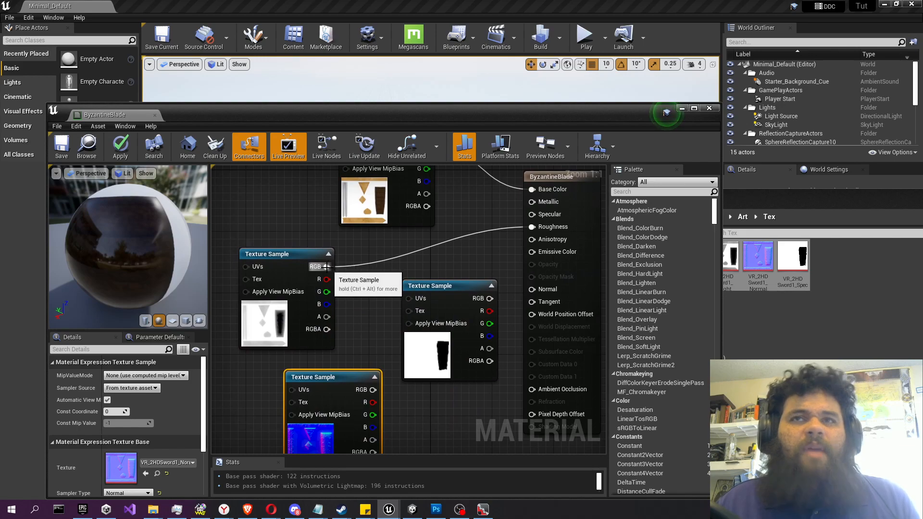
left_click(327, 266, "alt")
left_click_drag(296, 253, 223, 192)
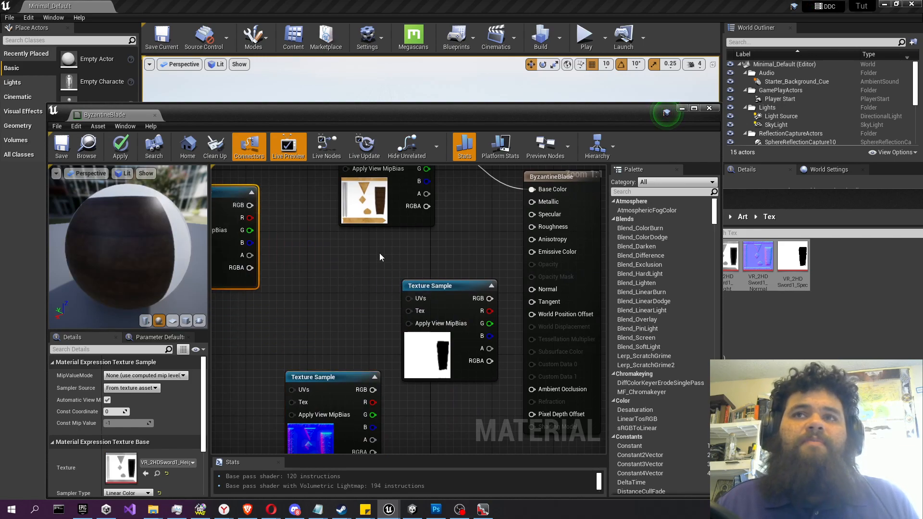
- Separate the Spec texture sample and connect its RGB output to both the Specular and Metallic inputs of the material
left_click_drag(429, 283, 334, 258)
left_click_drag(388, 274, 435, 258)
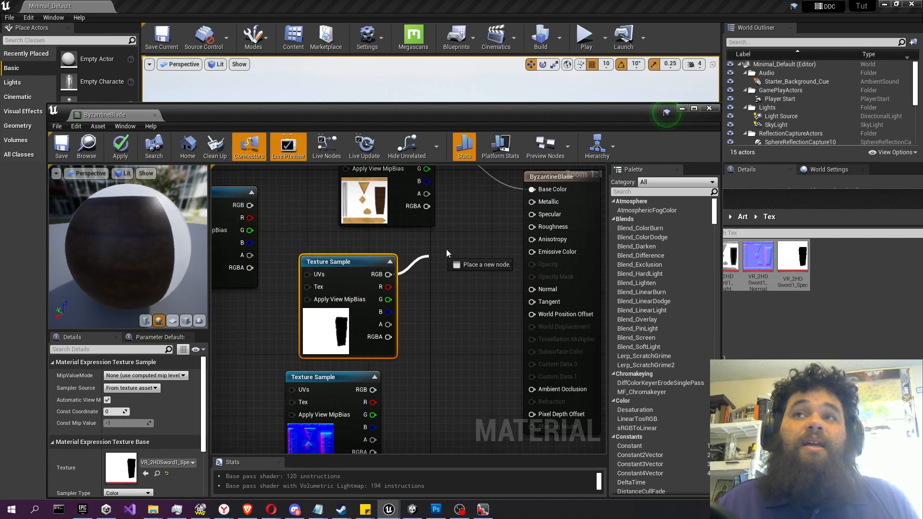
left_click_drag(539, 217, 537, 215)
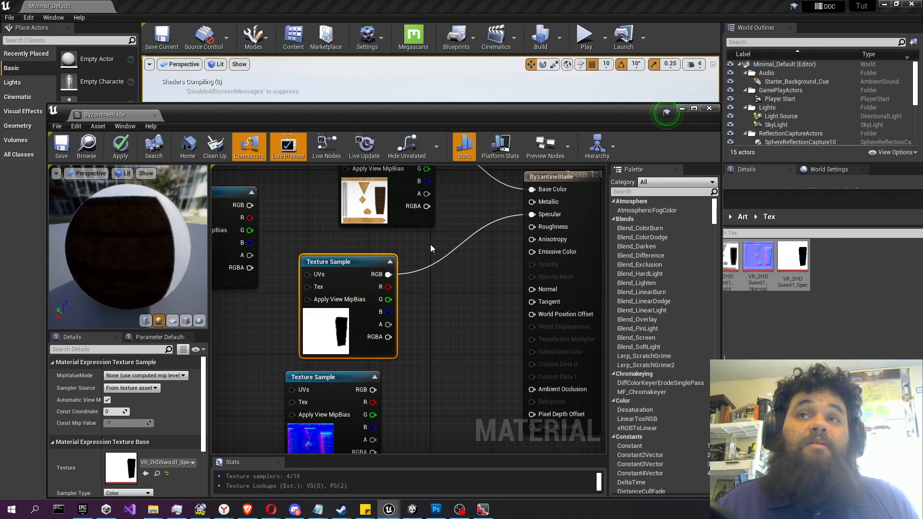
left_click_drag(388, 274, 531, 202)
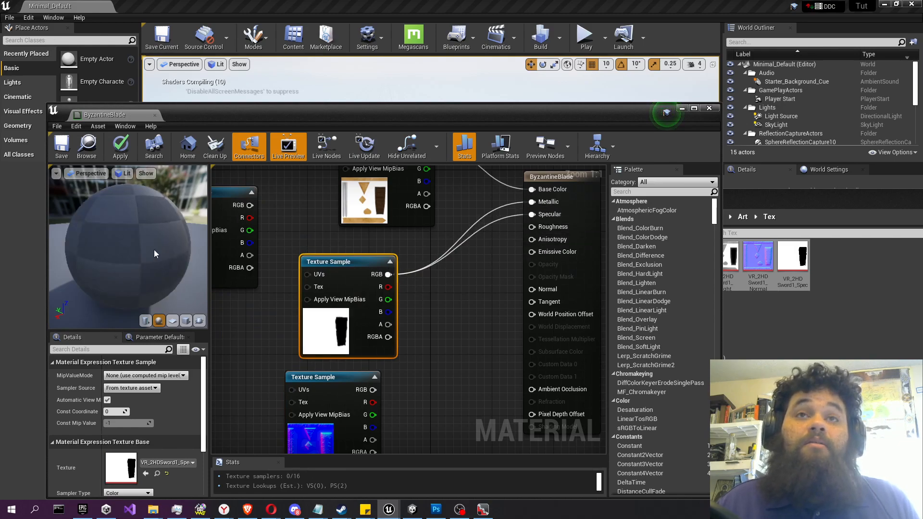
left_click_drag(182, 243, 108, 245)
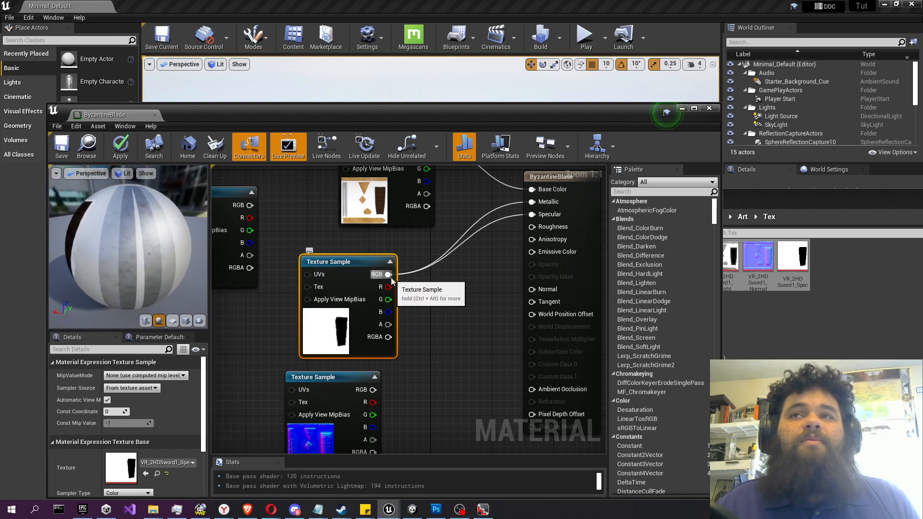
- Reconnect the Height sample's RGB output to Roughness and check the effect on the preview sphere
right_click_drag(371, 240, 391, 247)
left_click_drag(270, 213, 575, 237)
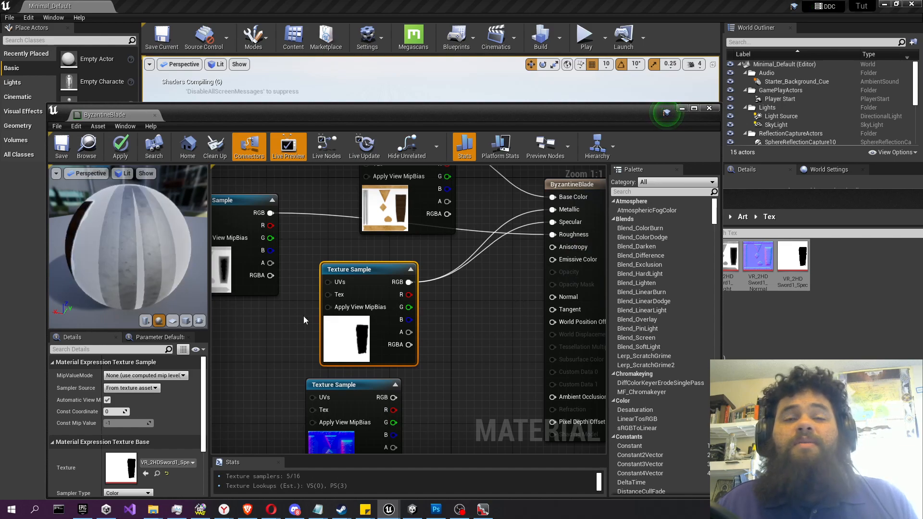
left_click_drag(187, 254, 126, 313)
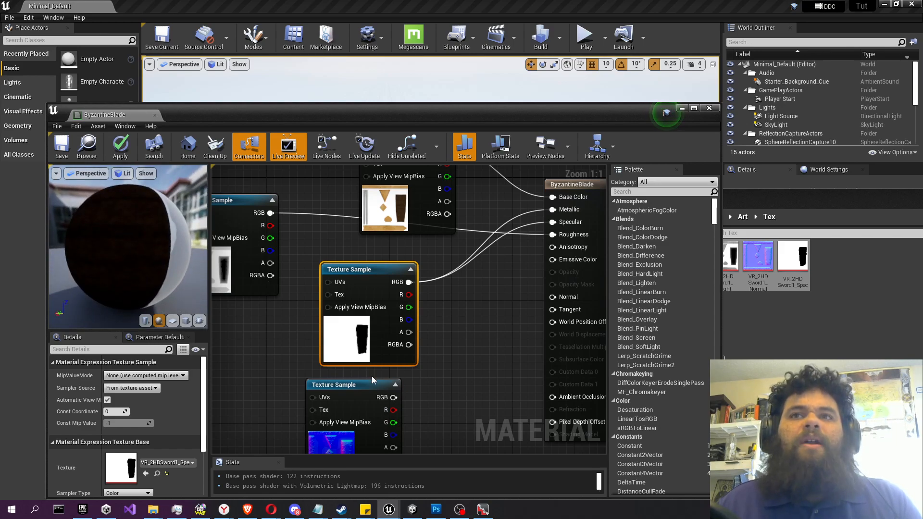
- Connect the Normal texture sample's RGB output to the material's Normal input and check the preview sphere
left_click_drag(393, 397, 553, 297)
left_click_drag(128, 247, 188, 248)
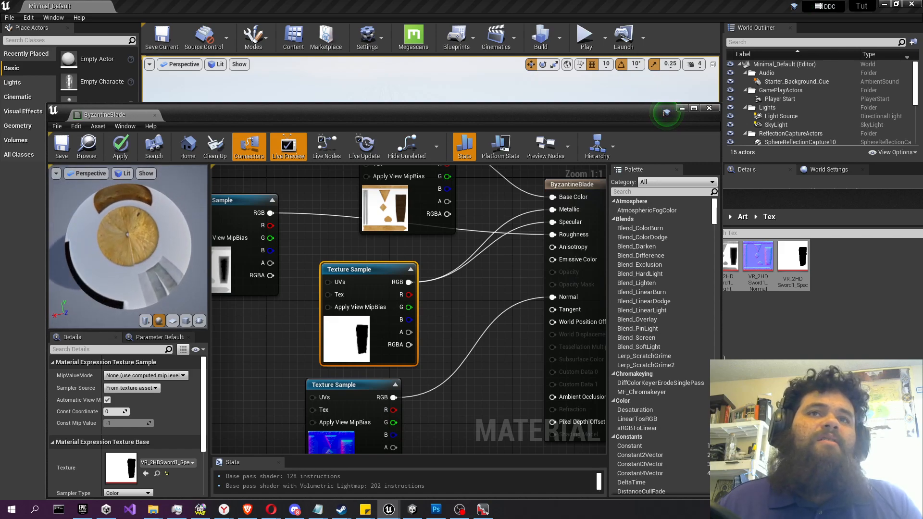
mouse_move(126, 209)
left_mouse_down()
mouse_move(98, 269)
mouse_move(126, 211)
left_mouse_up()
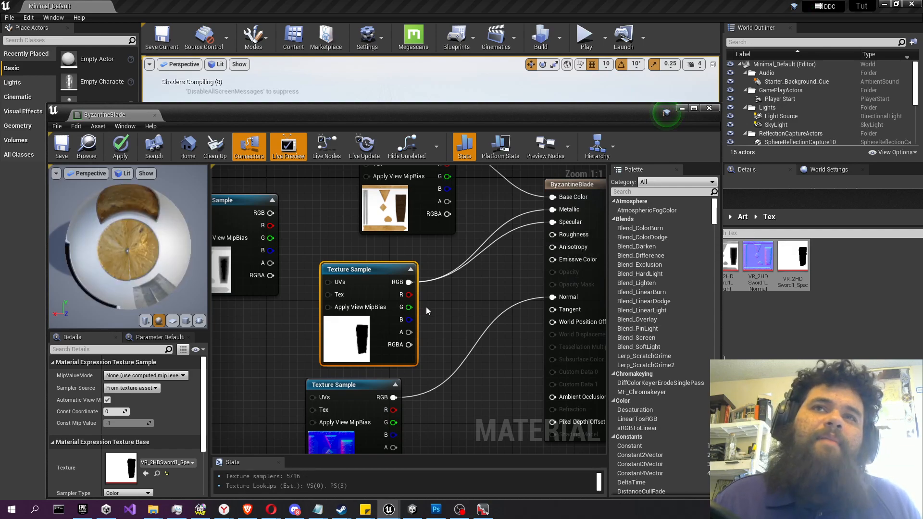
- Drive the material's Roughness with the Normal texture sample's RGB output instead of the Height sample and check the preview
mouse_move(133, 261)
left_mouse_down()
mouse_move(159, 250)
mouse_move(120, 241)
mouse_move(134, 261)
left_mouse_up()
left_click_drag(394, 410, 553, 234)
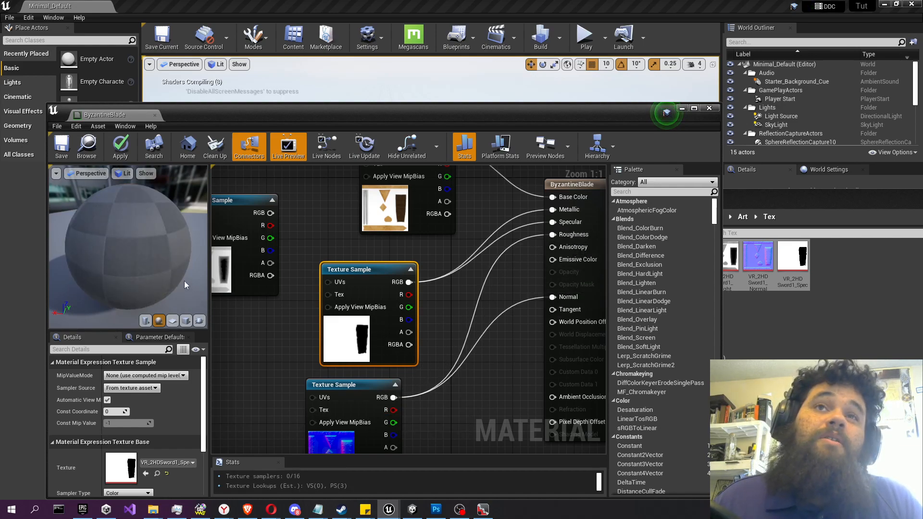
left_click_drag(168, 245, 132, 226)
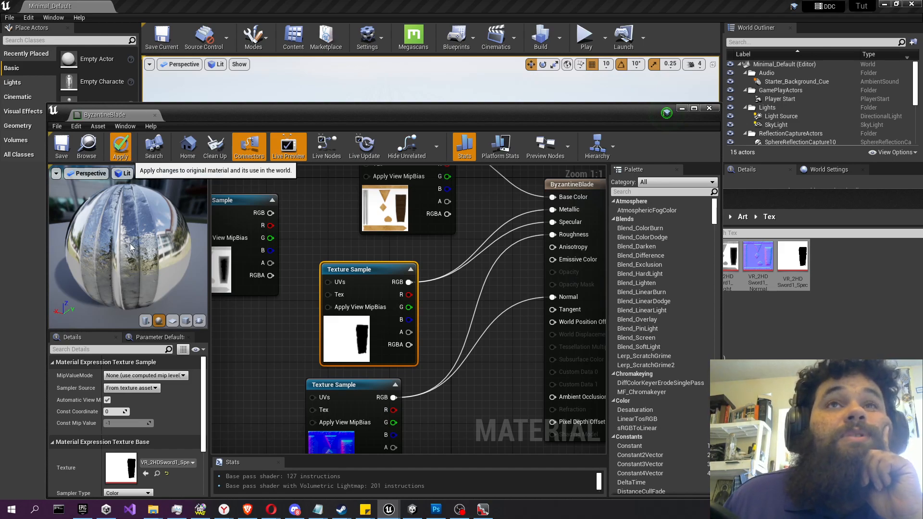
- Apply and save the changes to the ByzantineBlade material, then close its editor
left_click(120, 146)
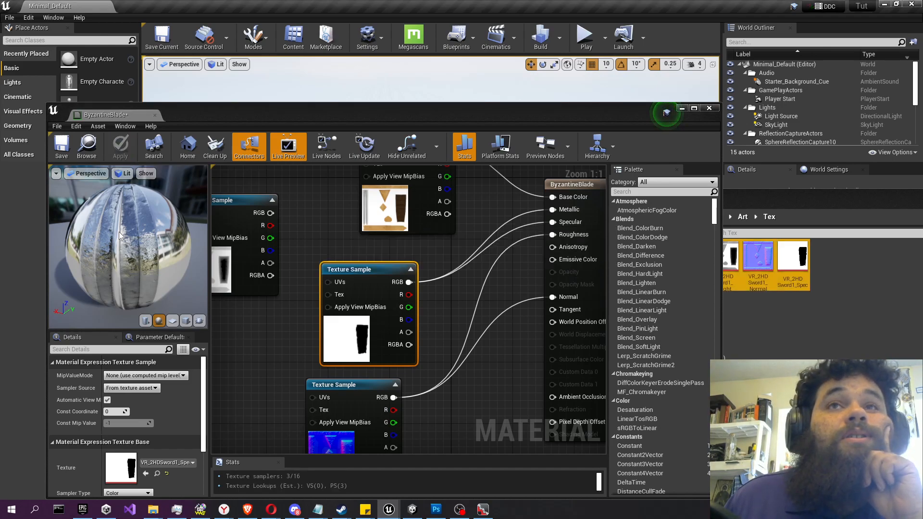
left_click(61, 147)
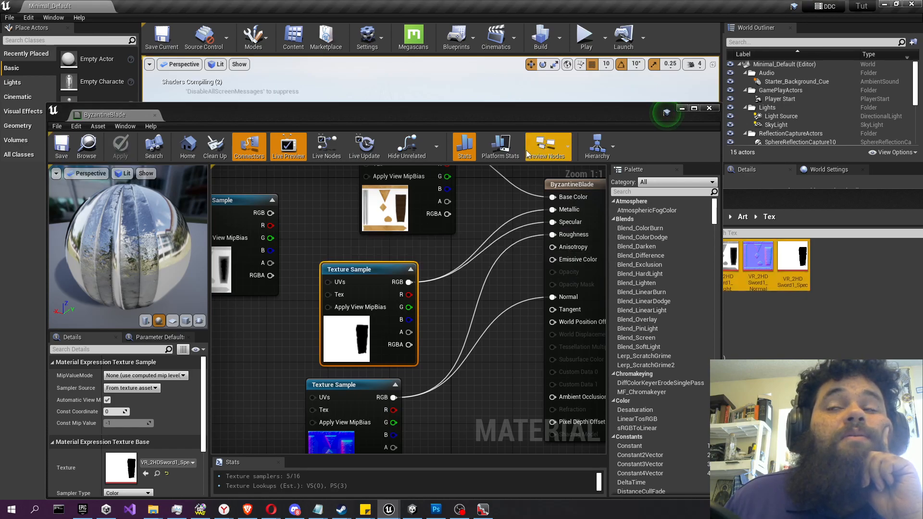
left_click(710, 108)
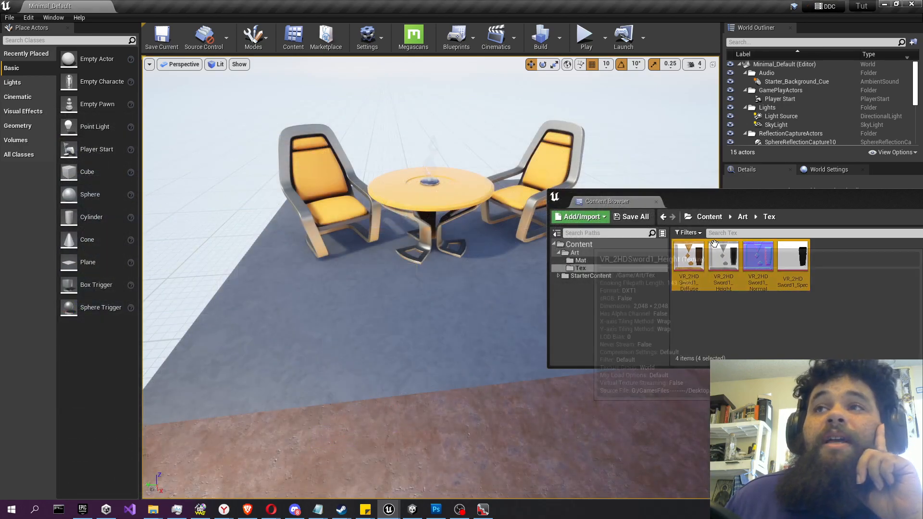
- Open the Byzan_Blade3 static mesh from the Art folder for editing, with the sword's crossguard in close view
left_click(575, 253)
left_click_drag(796, 200, 599, 209)
double_click(738, 270)
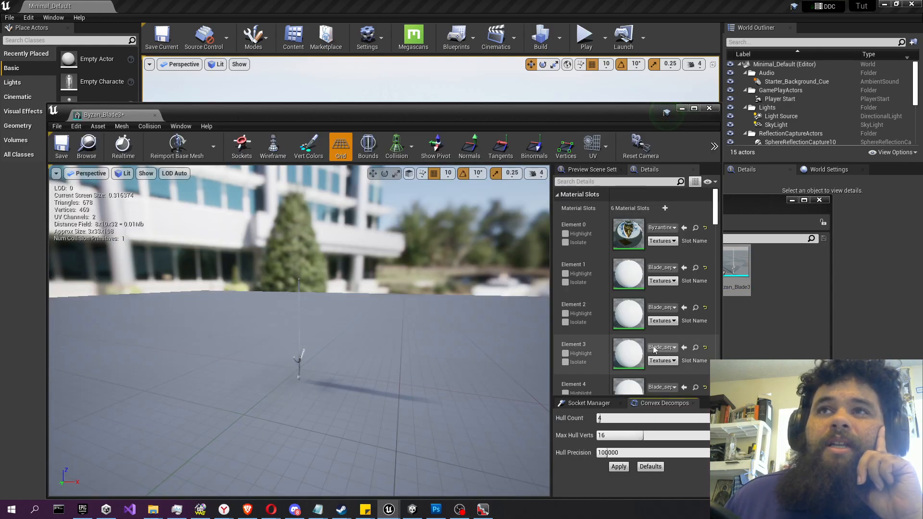
scroll(373, 336, "up", 5)
right_click_drag(373, 337, 346, 269)
key("s")
key("w")
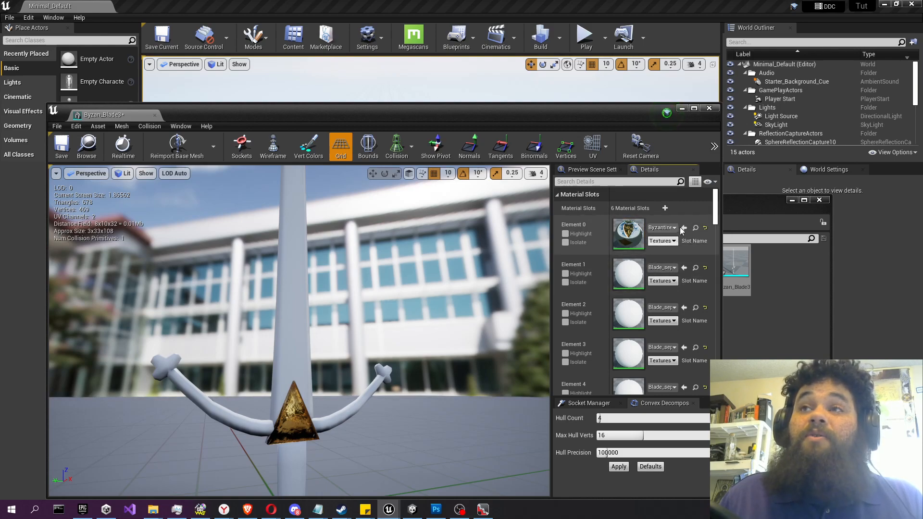
- Assign the ByzantineBlade material to the Element 1 and Element 2 material slots of the sword mesh
left_click(674, 267)
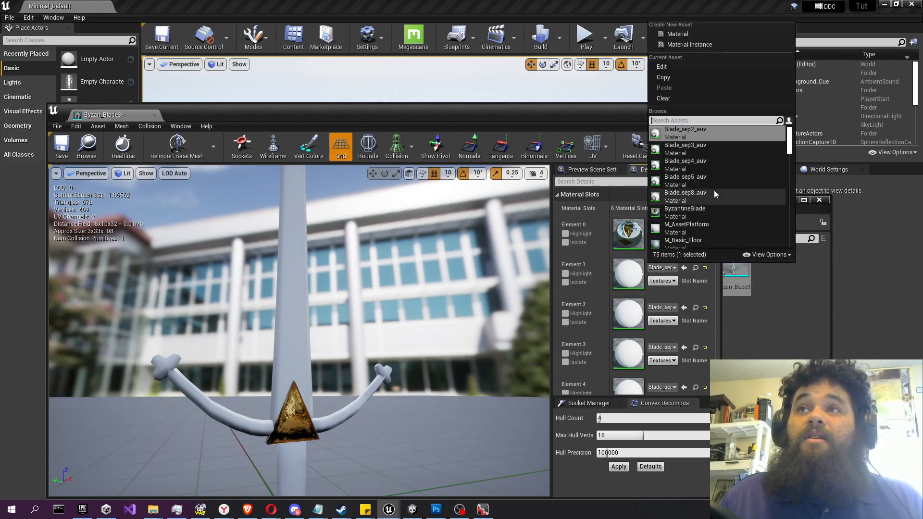
left_click(699, 210)
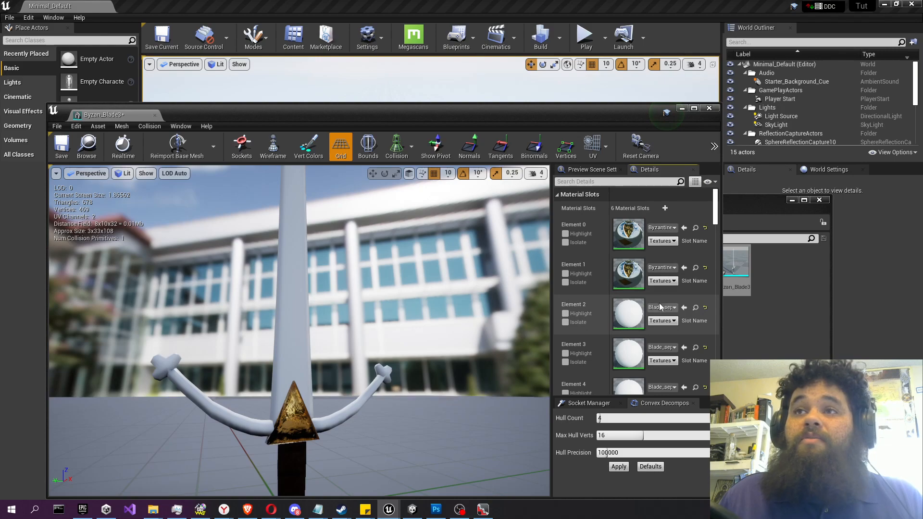
left_click(666, 309)
scroll(683, 185, "down", 1)
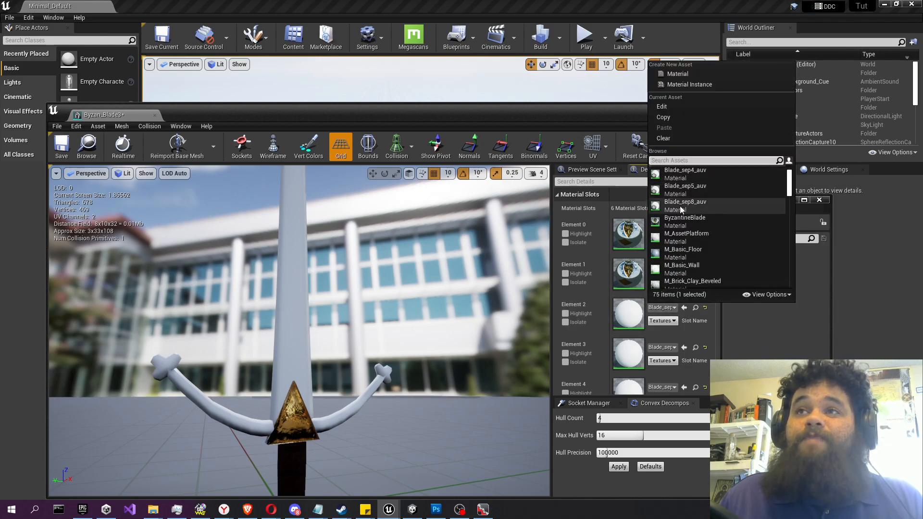
left_click(677, 221)
- Show the Mat folder's ByzantineBlade material beside the mesh's material slots
left_click(672, 348)
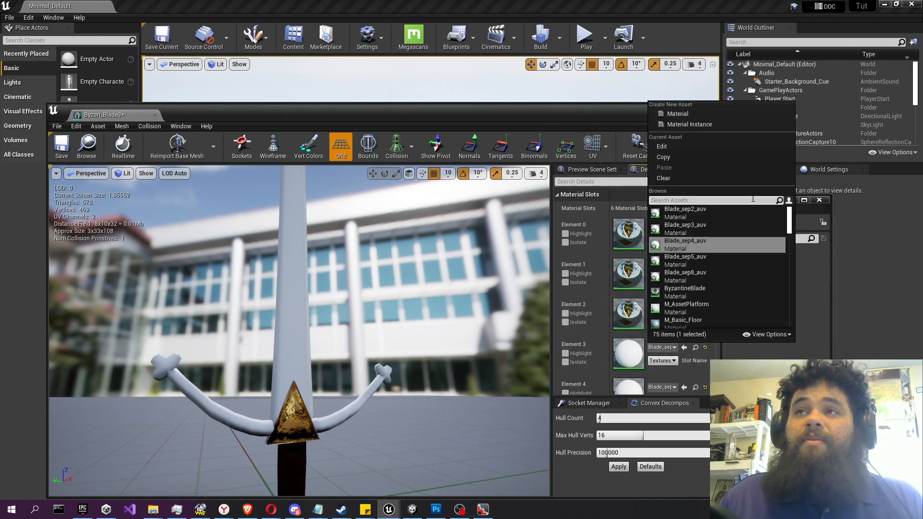
left_click(829, 274)
left_click_drag(696, 211, 844, 226)
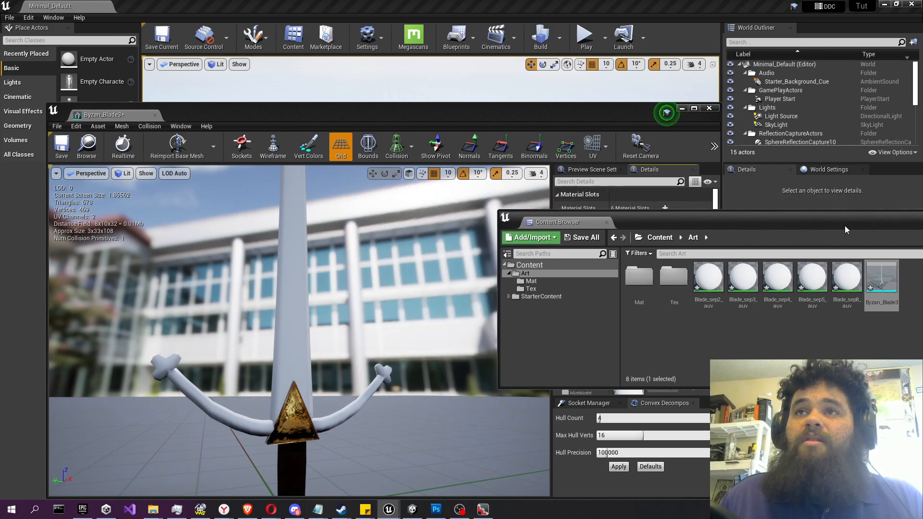
double_click(633, 293)
left_click_drag(694, 223, 854, 216)
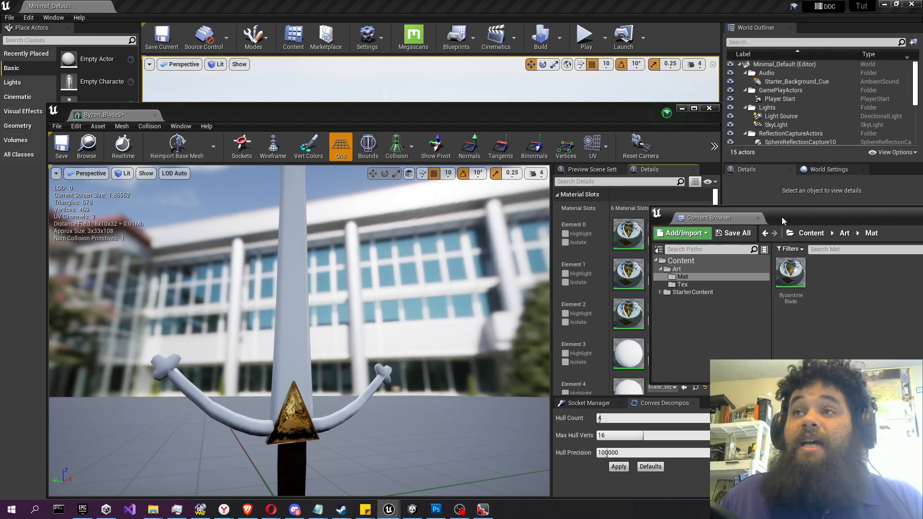
left_click_drag(779, 218, 832, 226)
- Assign the ByzantineBlade material to the Element 3, Element 4 and Element 5 material slots
left_click_drag(835, 285, 632, 355)
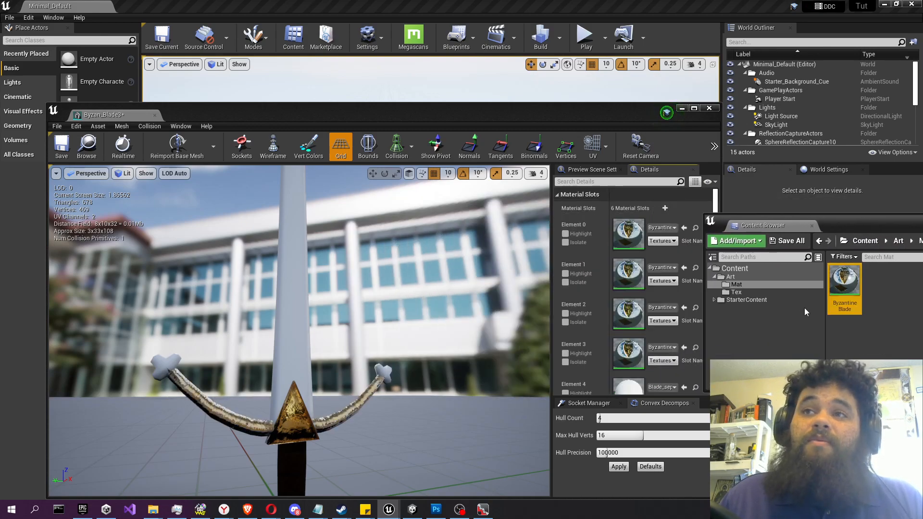
left_click_drag(841, 284, 629, 387)
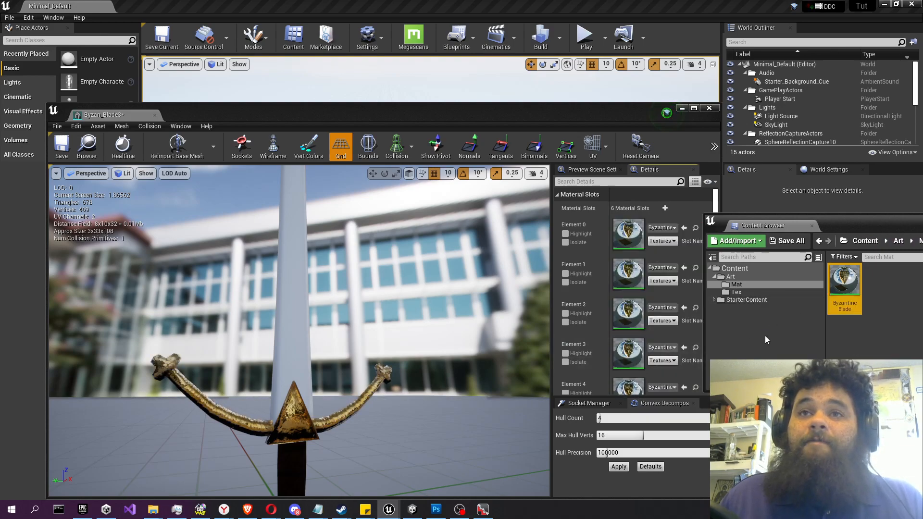
scroll(629, 288, "down", 3)
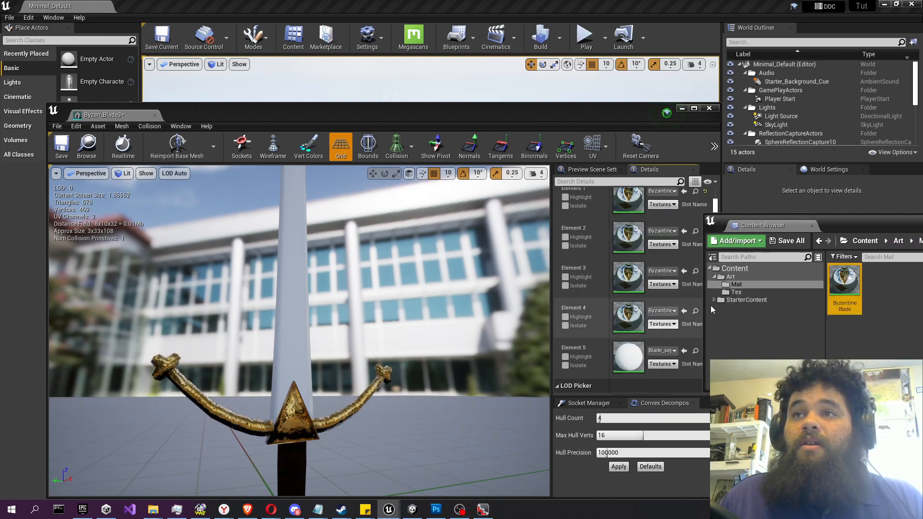
left_click_drag(844, 286, 630, 356)
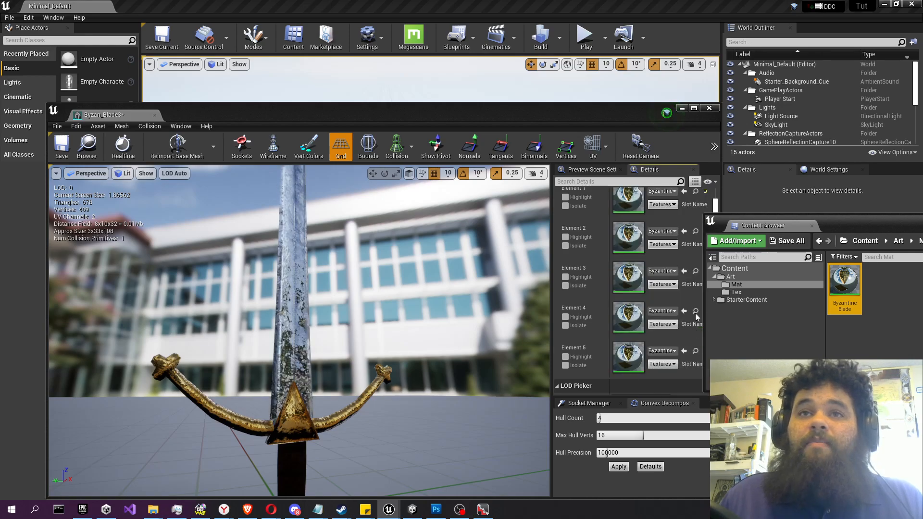
- Examine the textured sword mesh up close from several angles to check how the material looks on the blade
scroll(373, 318, "down", 5)
scroll(371, 301, "up", 5)
right_click_drag(374, 275, 336, 217)
key("s")
key("w")
key("s")
key("w")
key("d")
key("s")
- Save the Byzan_Blade3 mesh and close its editor
left_click(61, 150)
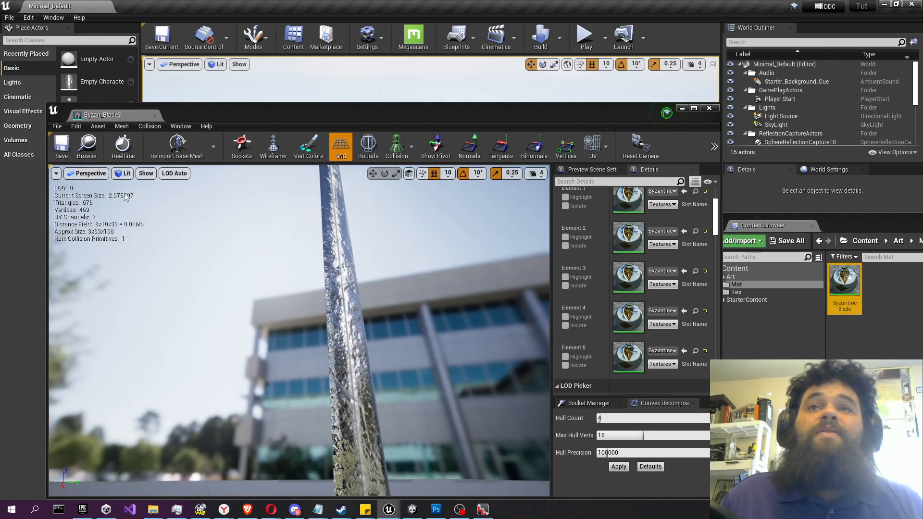
left_click(709, 109)
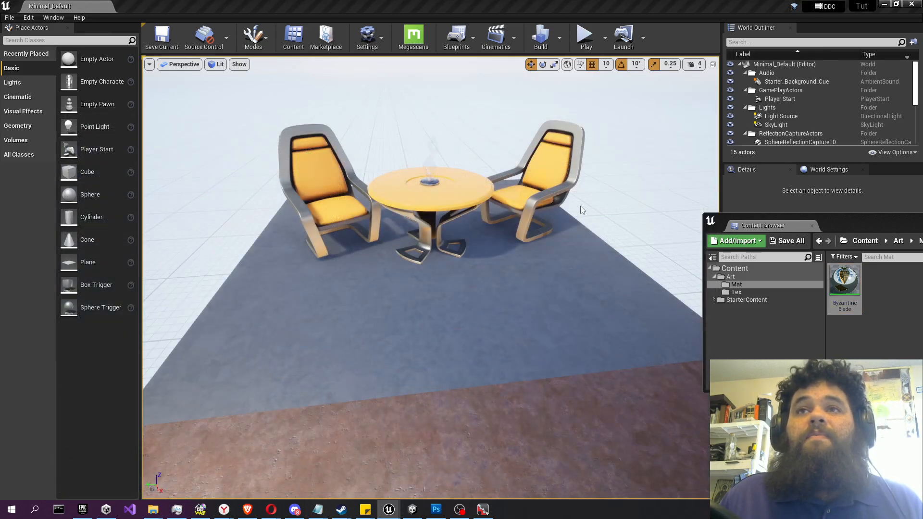
- Place the Byzan_Blade3 mesh from the Art folder in the level and view it from below against the sky
left_click_drag(840, 222, 640, 211)
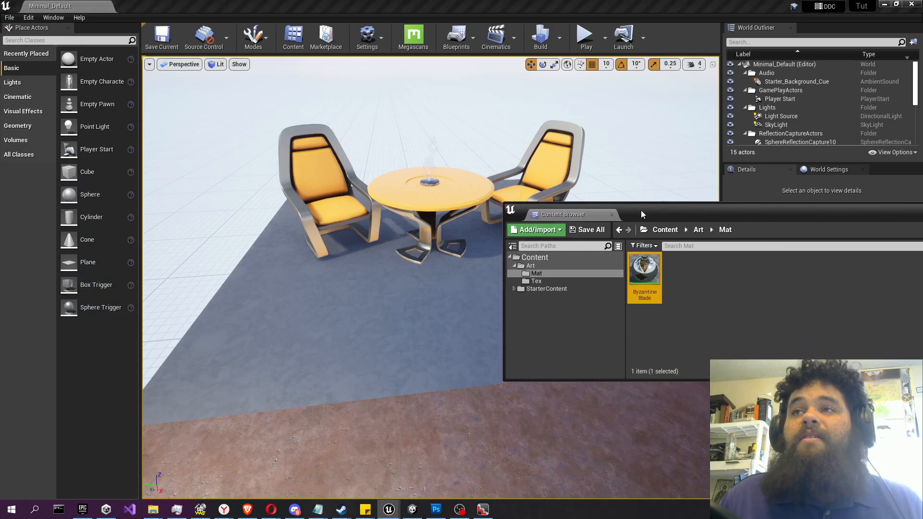
left_click(698, 230)
left_click_drag(878, 273, 396, 326)
right_click_drag(430, 353, 423, 308)
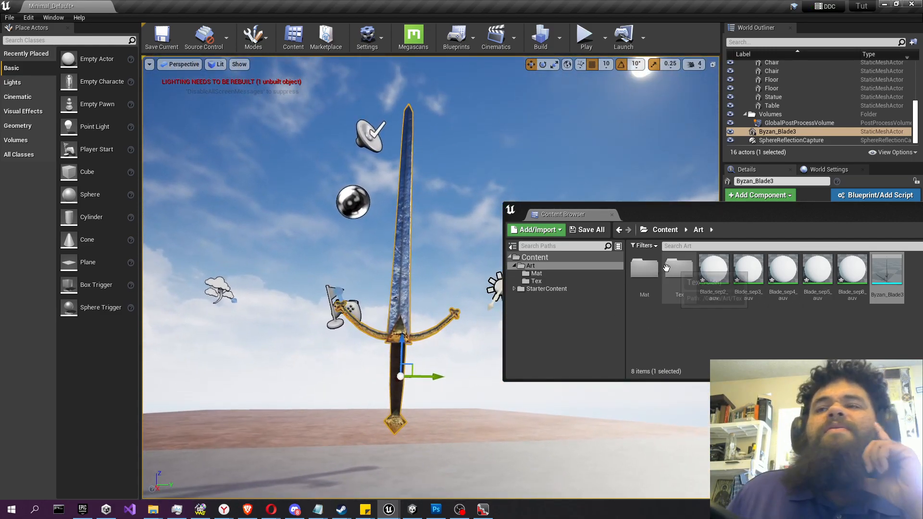
- Open the ByzantineBlade material from the Mat folder, apply its pending changes and save it
double_click(644, 269)
double_click(656, 270)
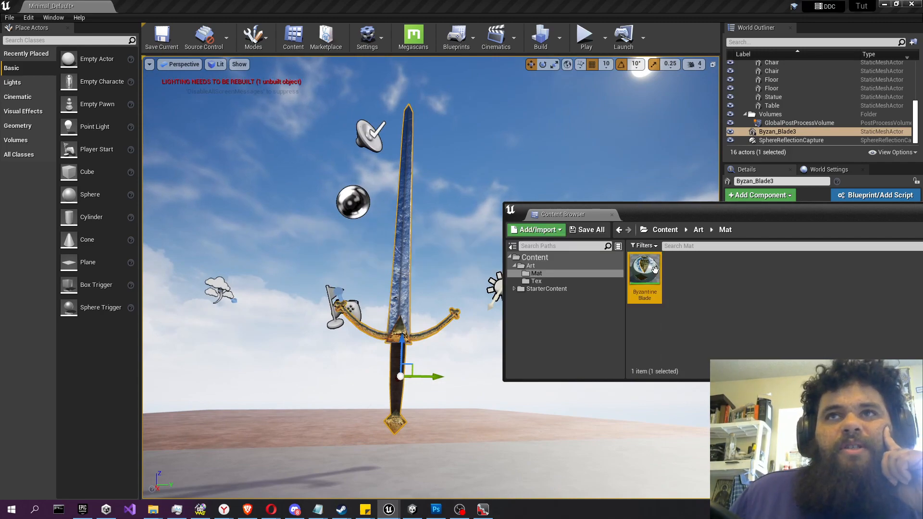
left_click_drag(431, 112, 824, 84)
right_click_drag(741, 208, 693, 238)
left_click_drag(625, 227, 907, 249)
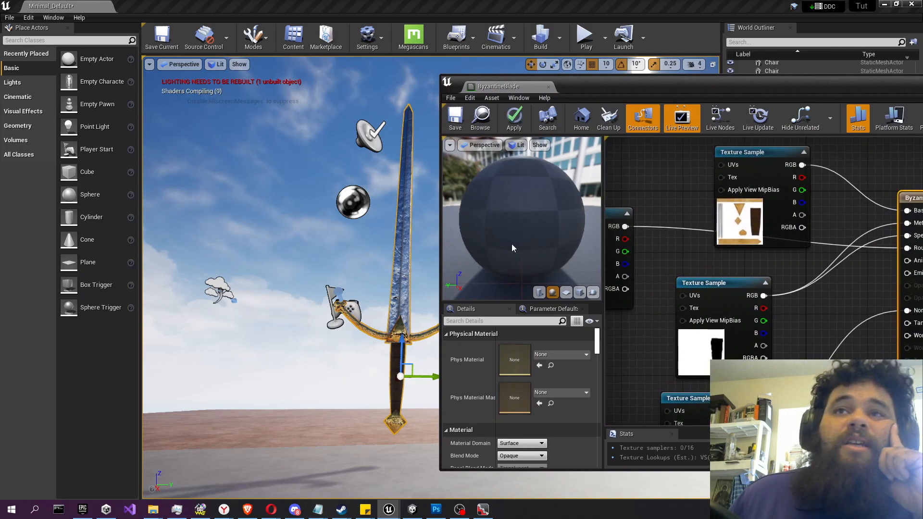
left_click(523, 118)
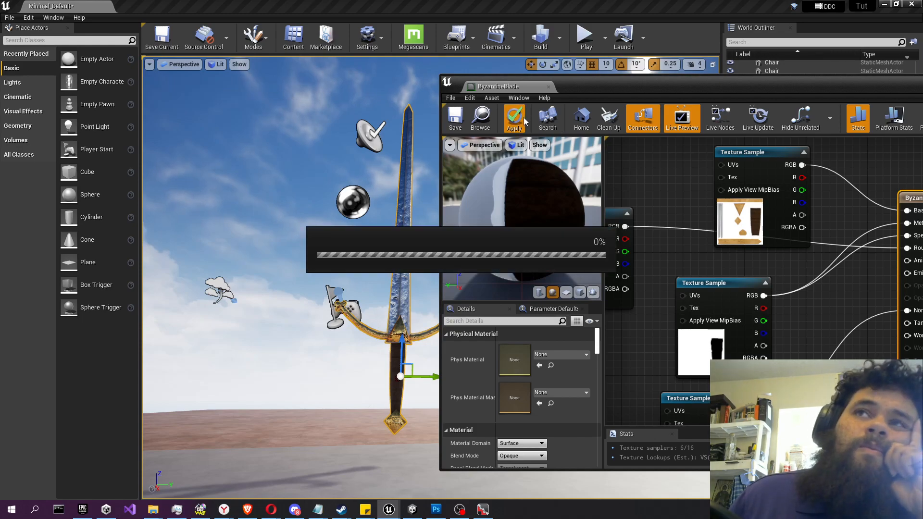
left_click(453, 121)
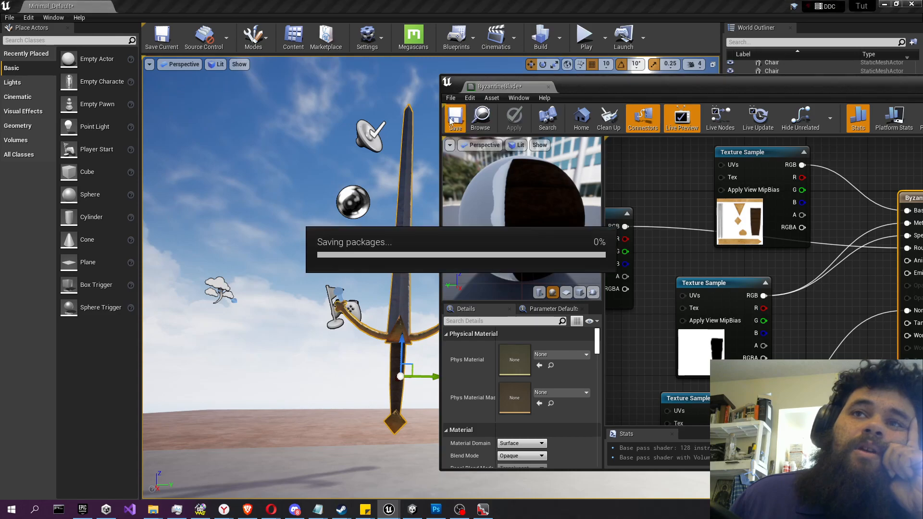
- Examine the sword in the level from a new angle with the updated material, without its selection outline
right_click_drag(378, 185, 327, 183)
key("w")
key("w")
key("s")
key("a")
key("w")
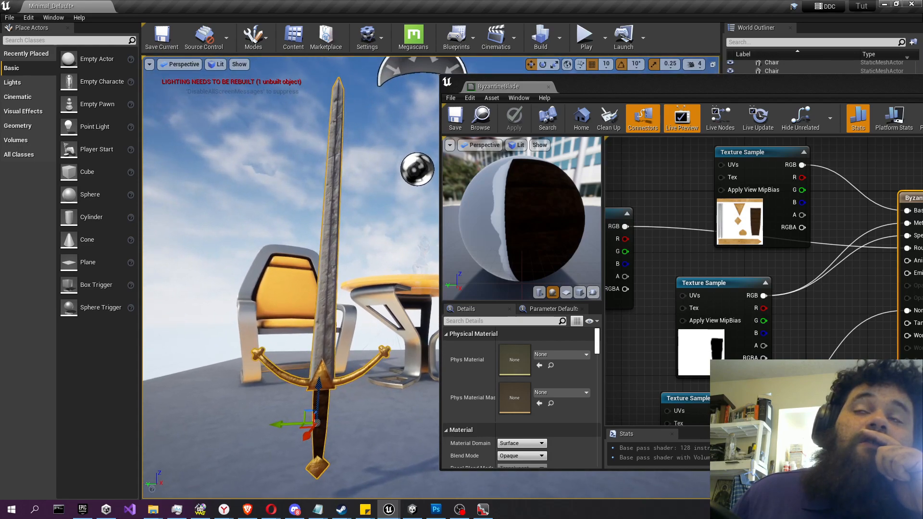
left_click(373, 142)
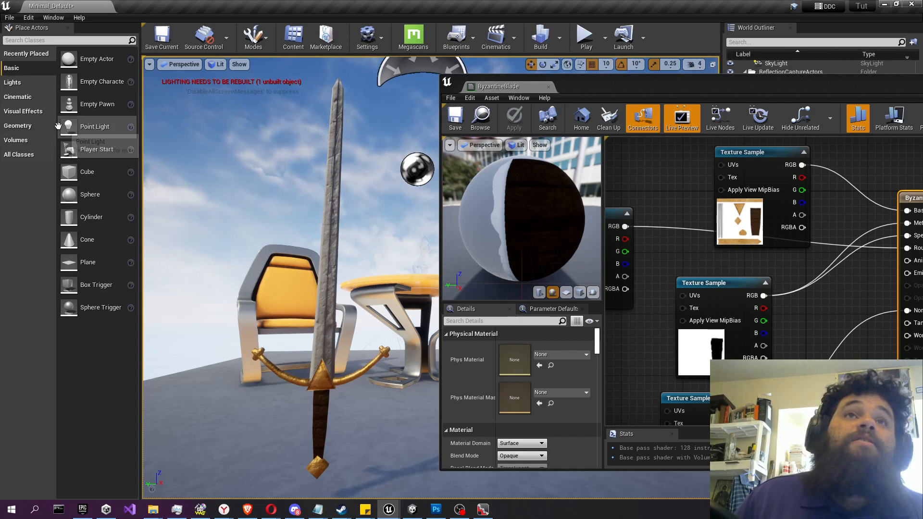
- Save all levels and assets of the Unreal project with the material editor moved aside
left_click_drag(600, 91, 417, 279)
left_click(10, 18)
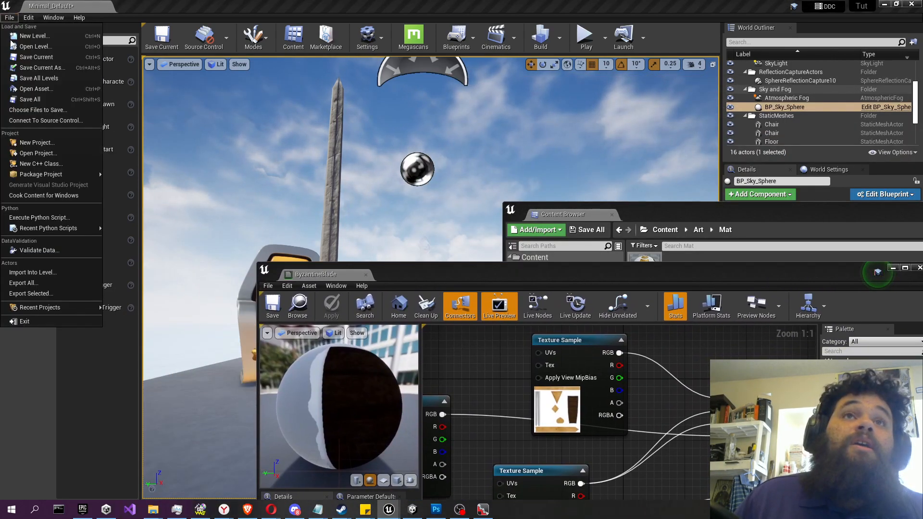
left_click(28, 99)
left_click_drag(531, 271, 711, 128)
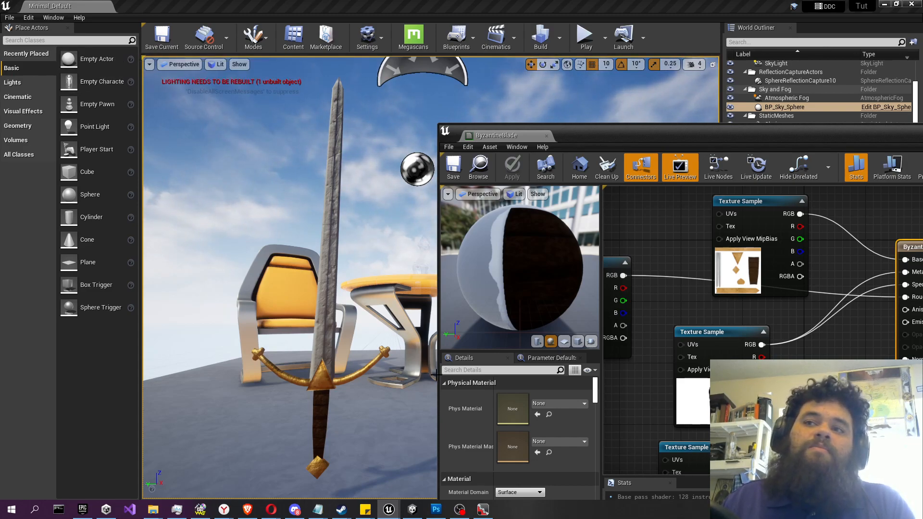
- Switch to the Tut project in Unity and maximize its window
left_click(459, 509)
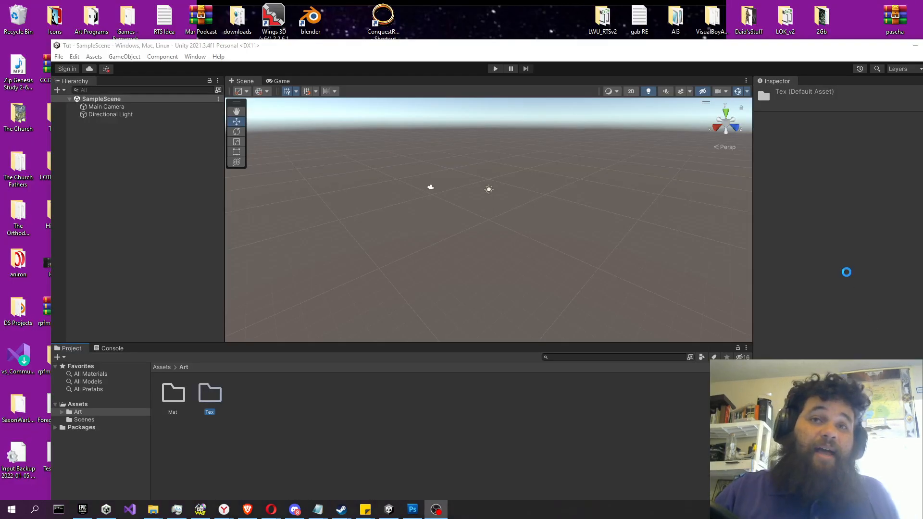
left_click(836, 273)
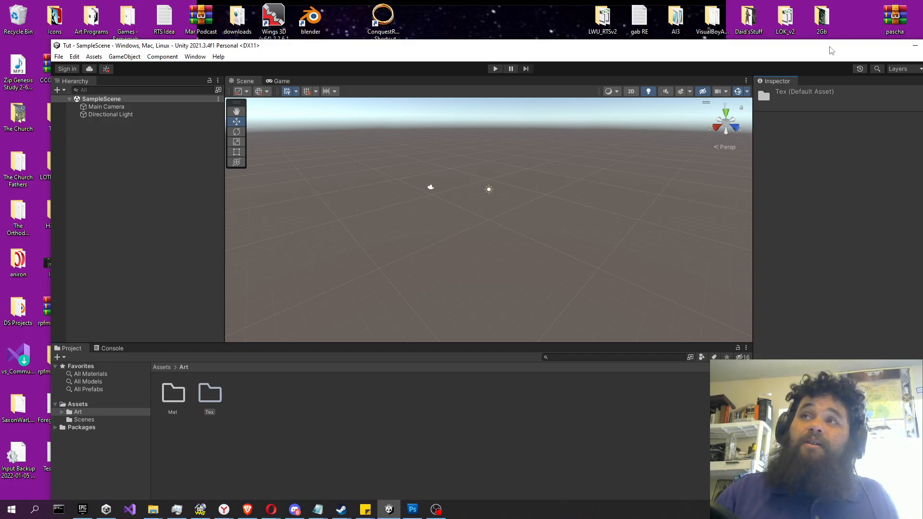
left_click_drag(831, 48, 806, 35)
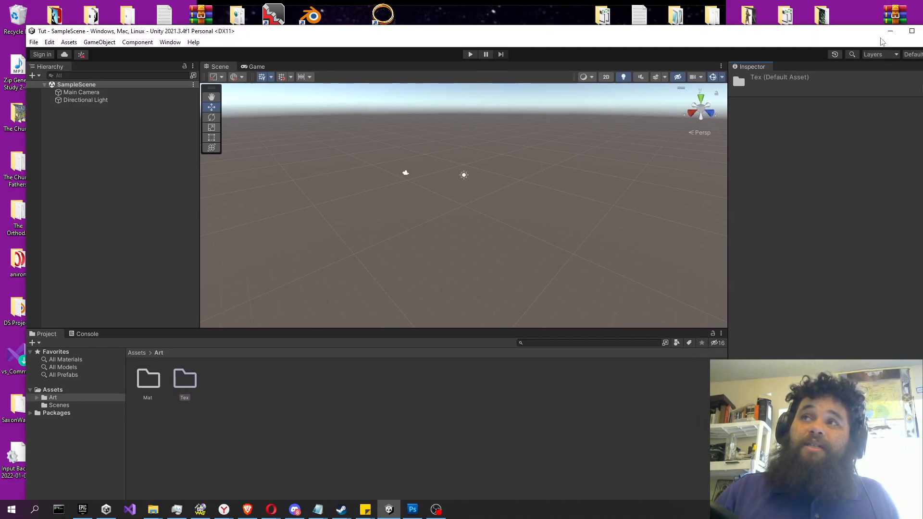
left_click(908, 31)
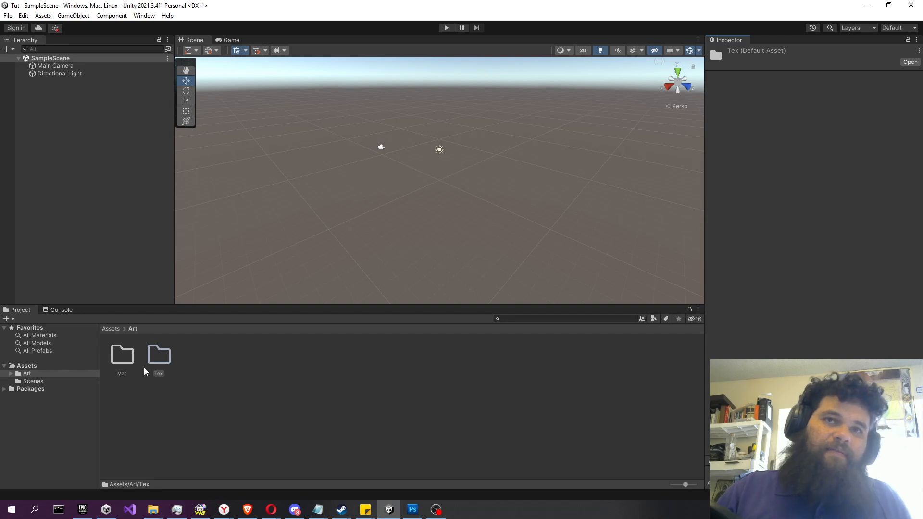
- Create a material named Byzantineblade in the Art/Mat folder
double_click(123, 363)
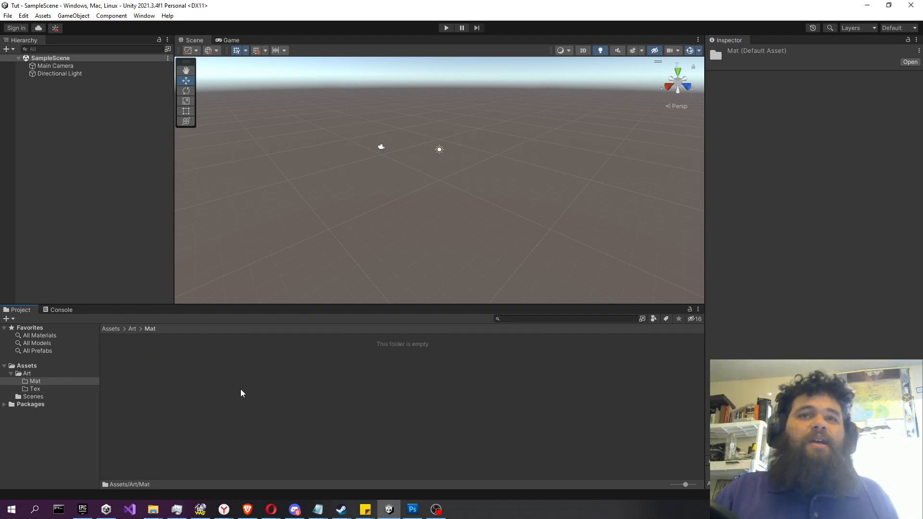
right_click(242, 399)
mouse_move(353, 134)
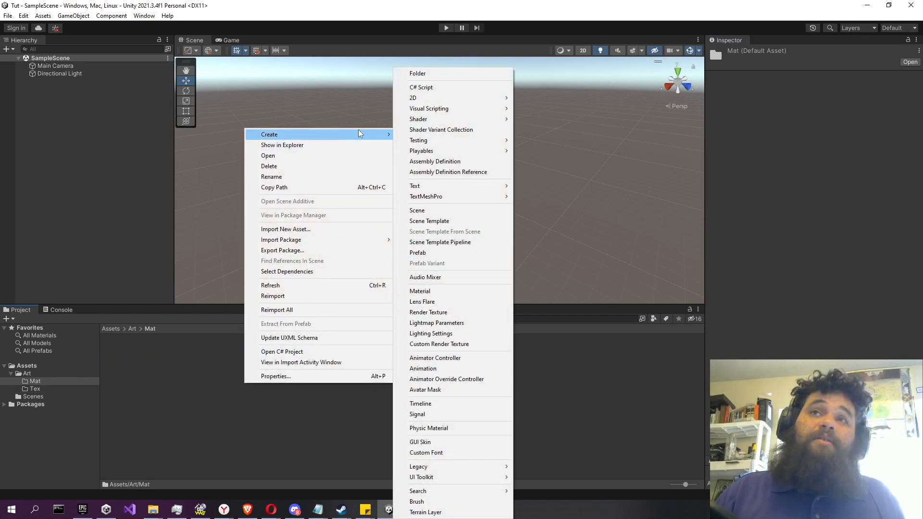
left_click(455, 291)
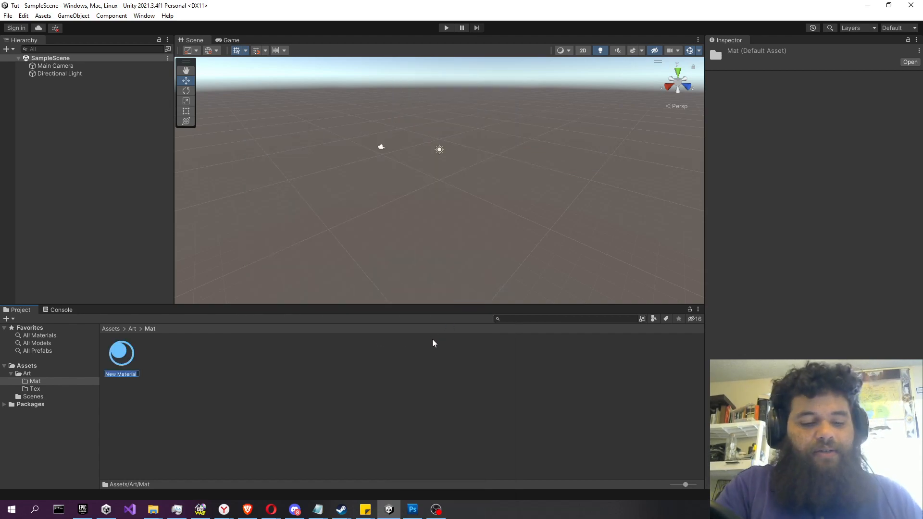
type("Byzantine")
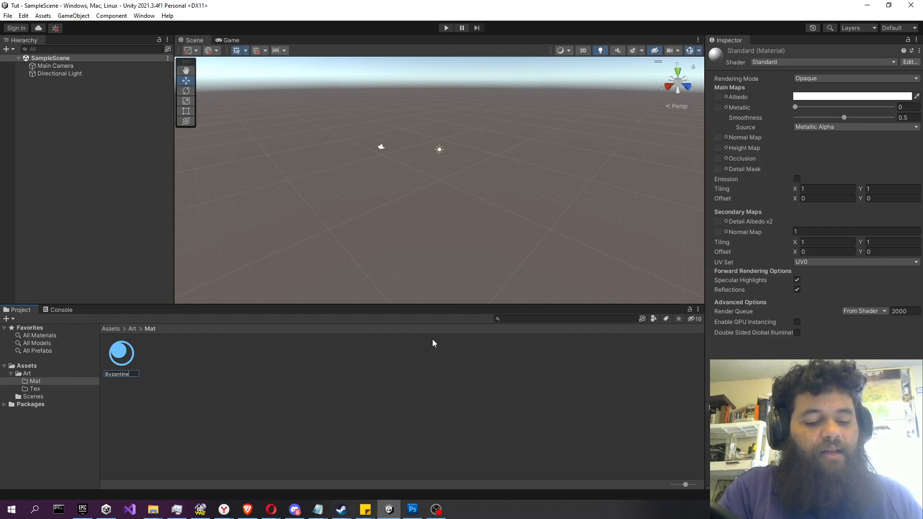
type("blade")
key("Return")
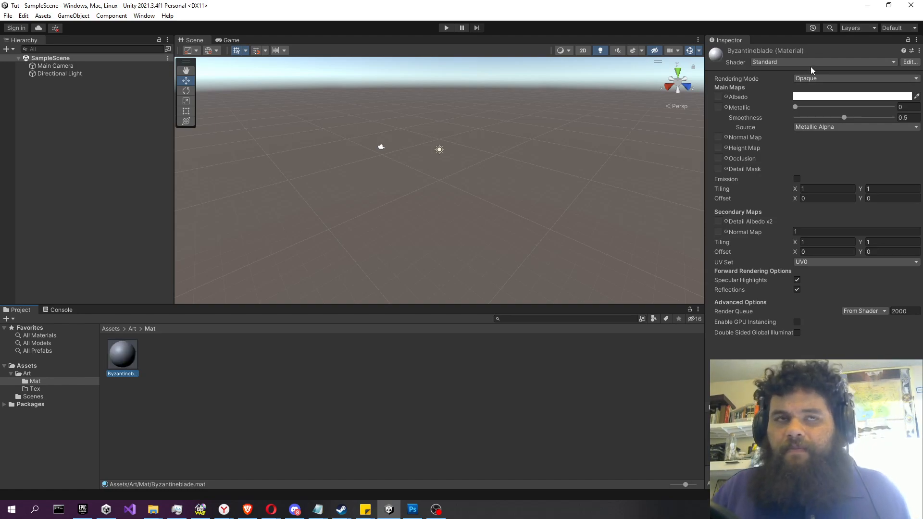
- Open the Art/Tex folder and, in File Explorer's weapons/tex folder, select the VR_2HDSword1 Diffuse, Height, Normal and black-and-white mask images
left_click(48, 375)
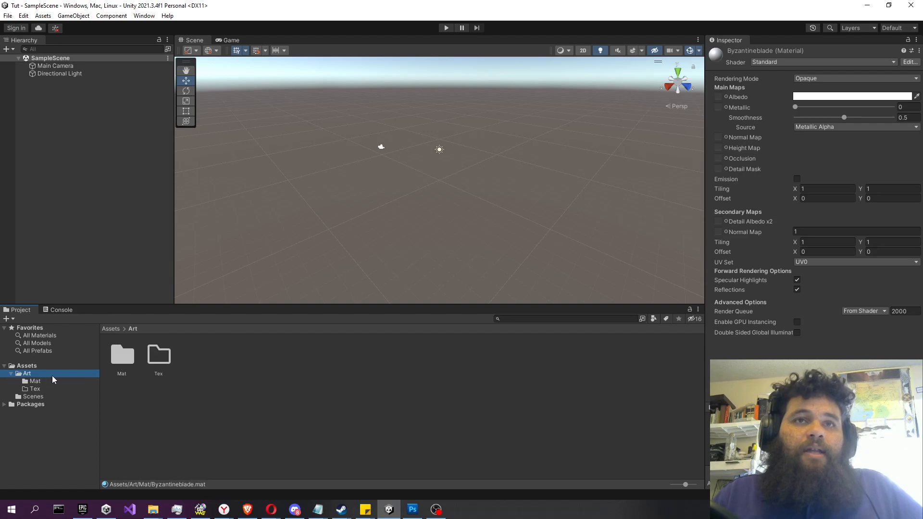
double_click(159, 356)
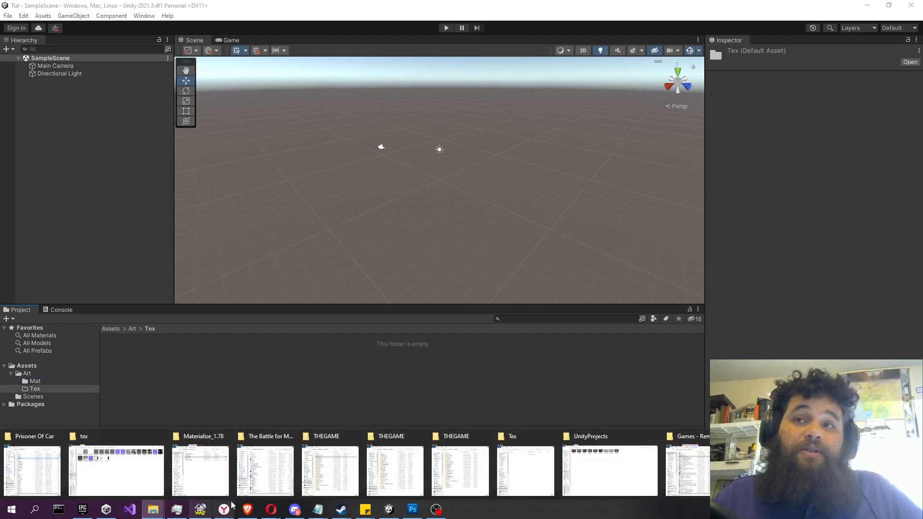
left_click(93, 469)
left_click_drag(420, 15, 627, 66)
left_click(769, 312)
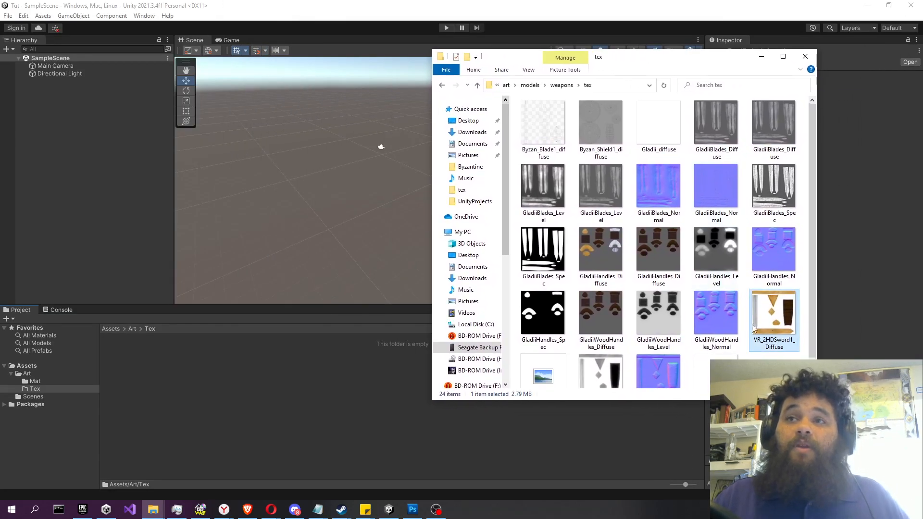
scroll(740, 318, "down", 1)
left_click(600, 351, "ctrl")
left_click(663, 349, "ctrl")
left_click(716, 356, "ctrl")
- Try to import the four selected sword textures from File Explorer into Unity's Art/Tex folder
left_click_drag(716, 356, 182, 405)
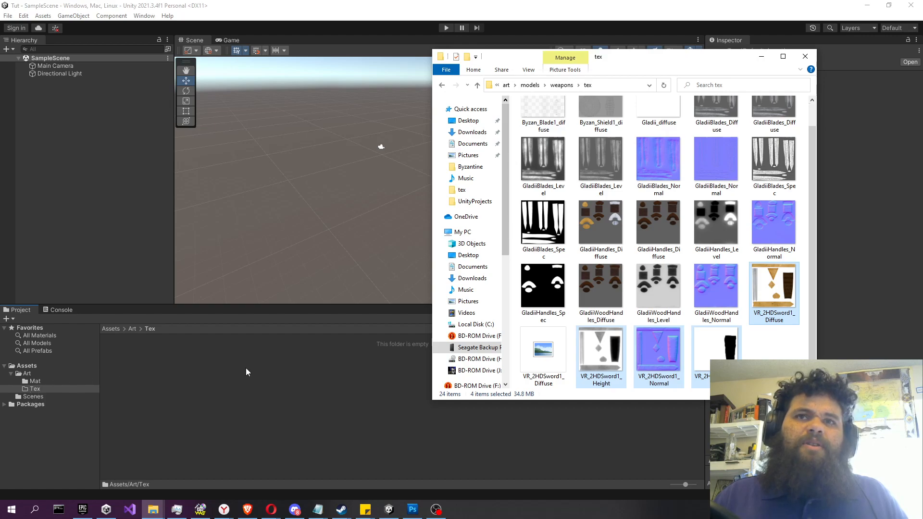
left_click(646, 10)
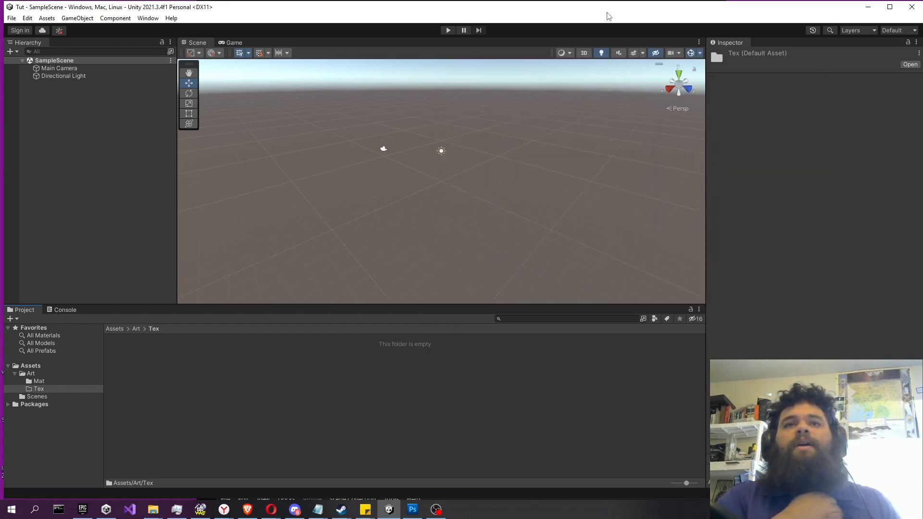
mouse_move(153, 509)
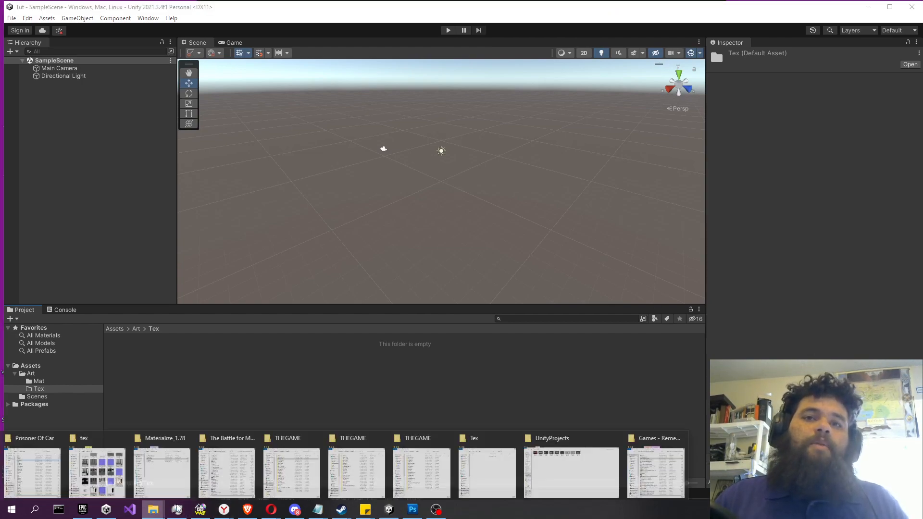
left_click(102, 457)
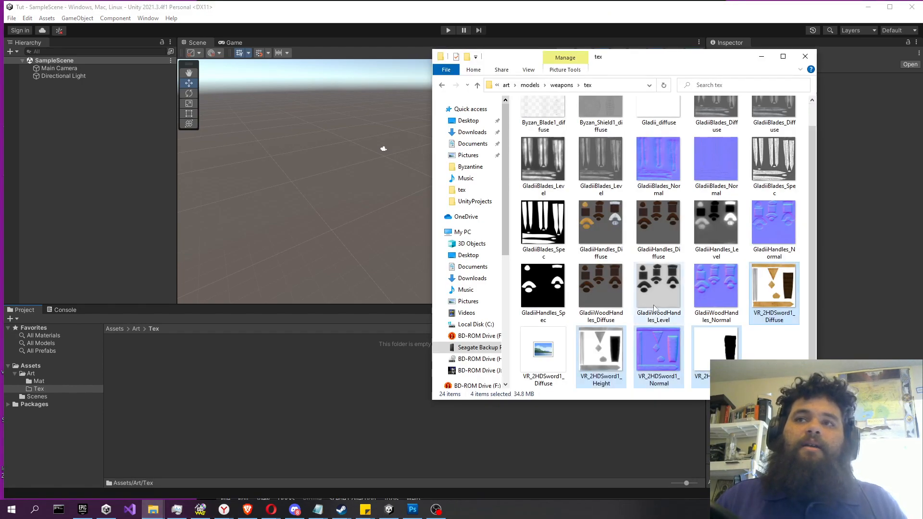
left_click_drag(624, 346, 55, 390)
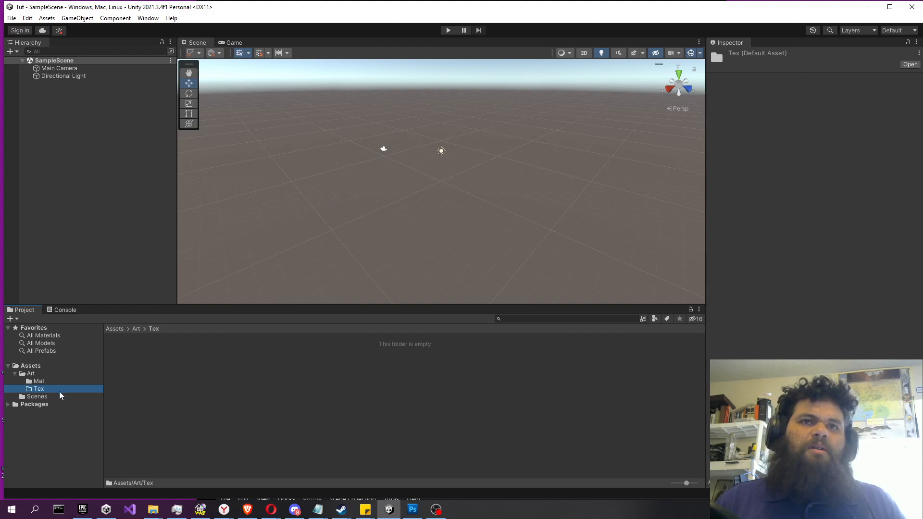
right_click(59, 391)
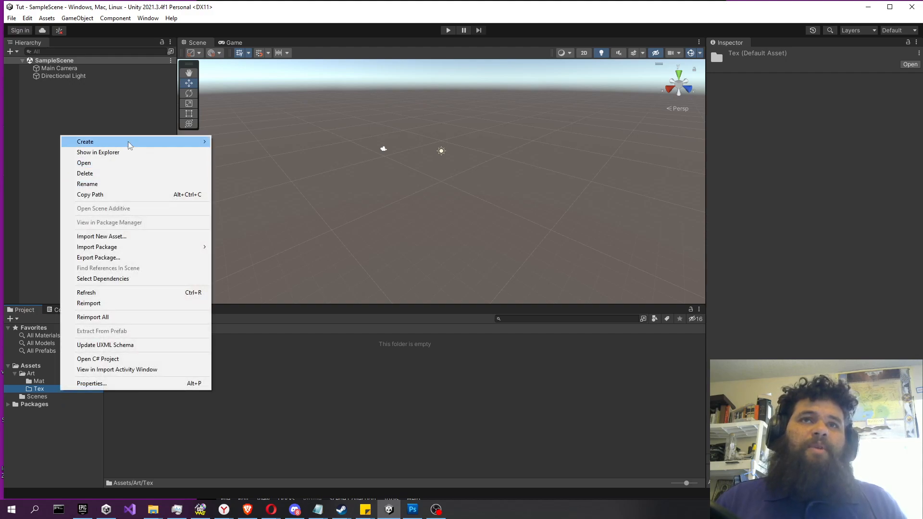
mouse_move(175, 142)
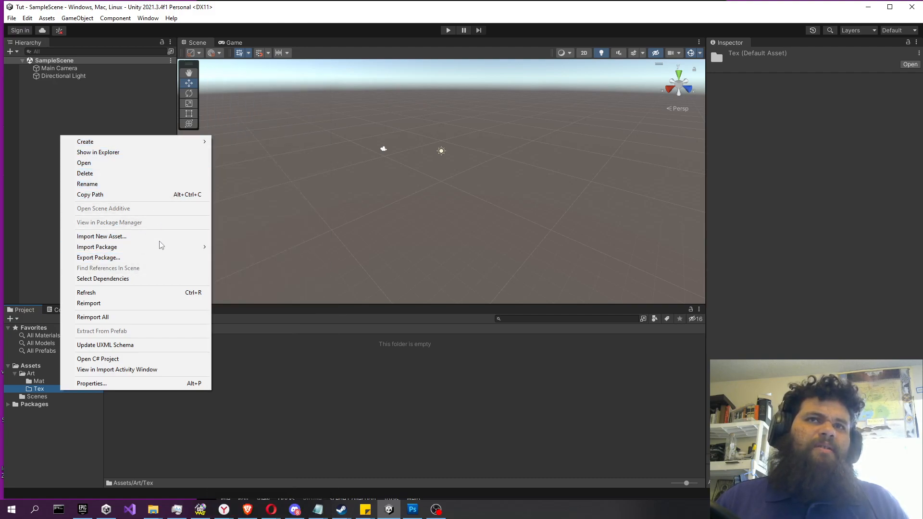
left_click(319, 418)
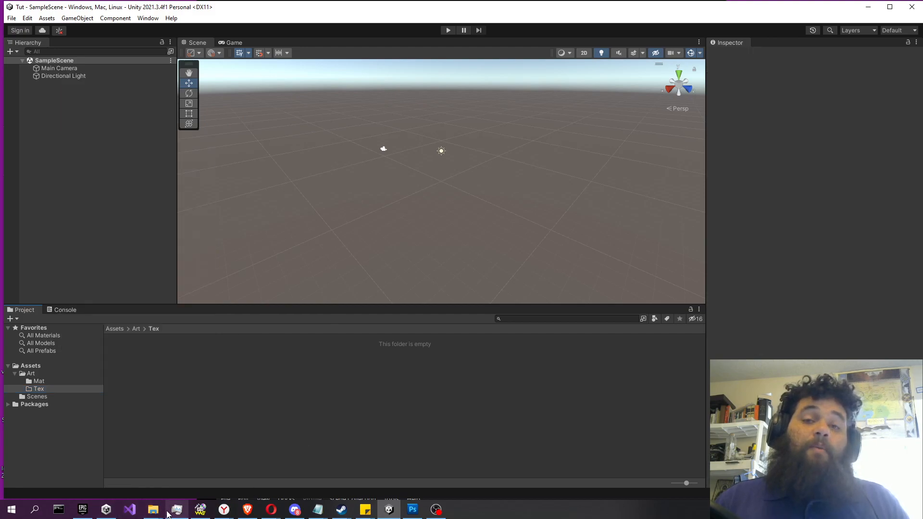
- Bring the weapons/tex file window forward again and retry importing the selected sword textures into Art/Tex
mouse_move(157, 513)
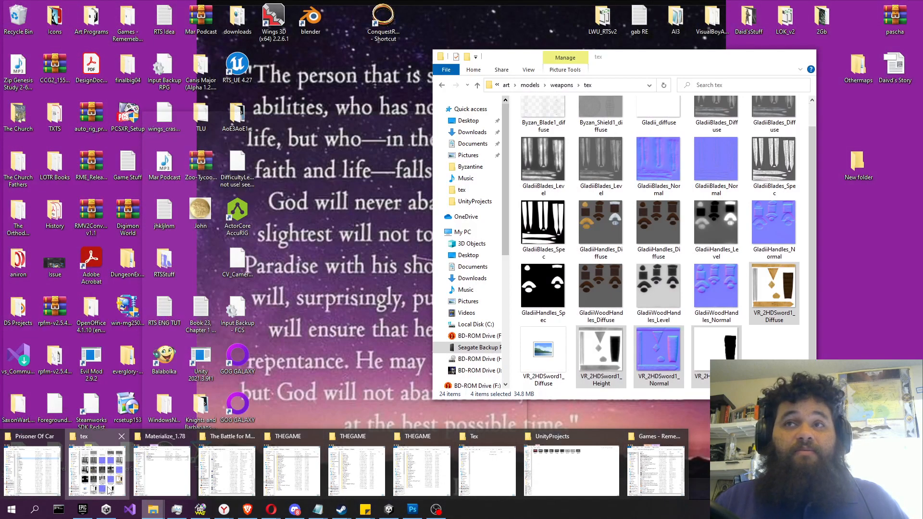
left_click(96, 471)
left_click_drag(617, 350, 76, 387)
left_click_drag(154, 353, 202, 323)
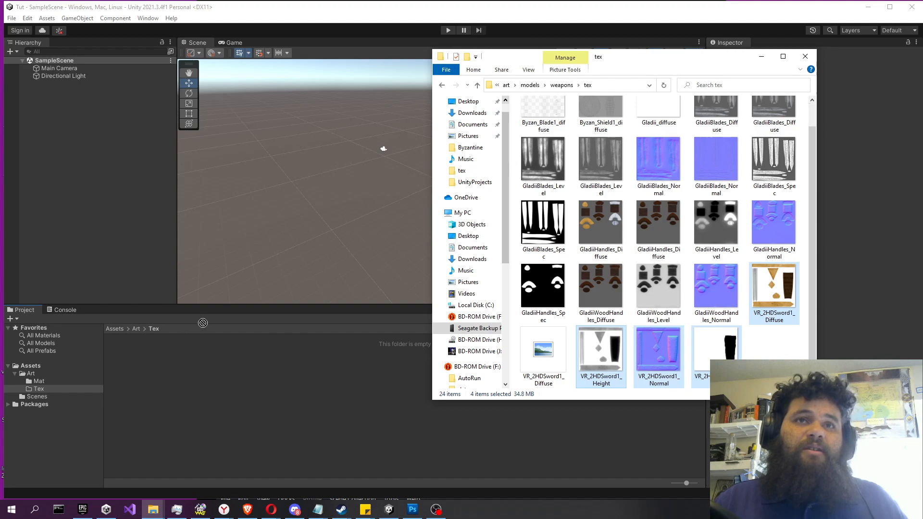
- Shrink the Unity window, move it to uncover part of the texture file window, and switch the editor layout to GDLayout
left_click(583, 8)
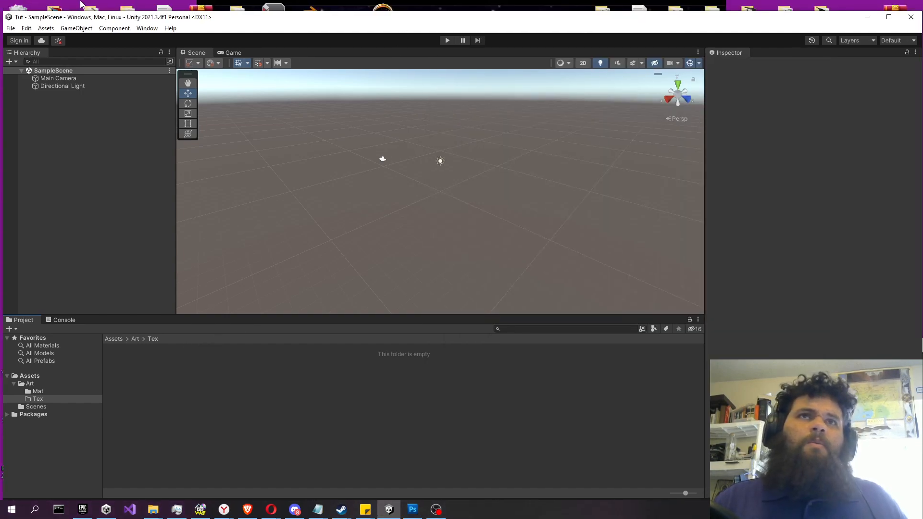
left_click_drag(4, 14, 258, 55)
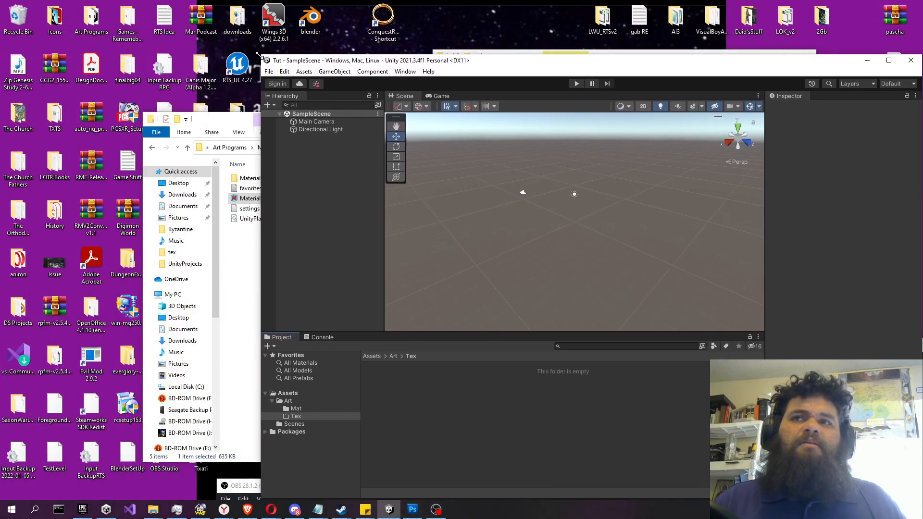
left_click_drag(511, 60, 311, 39)
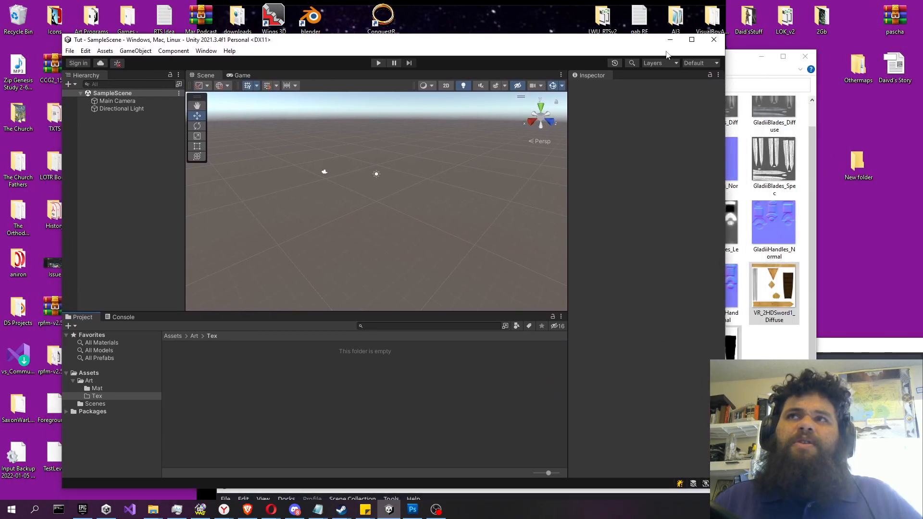
left_click(698, 63)
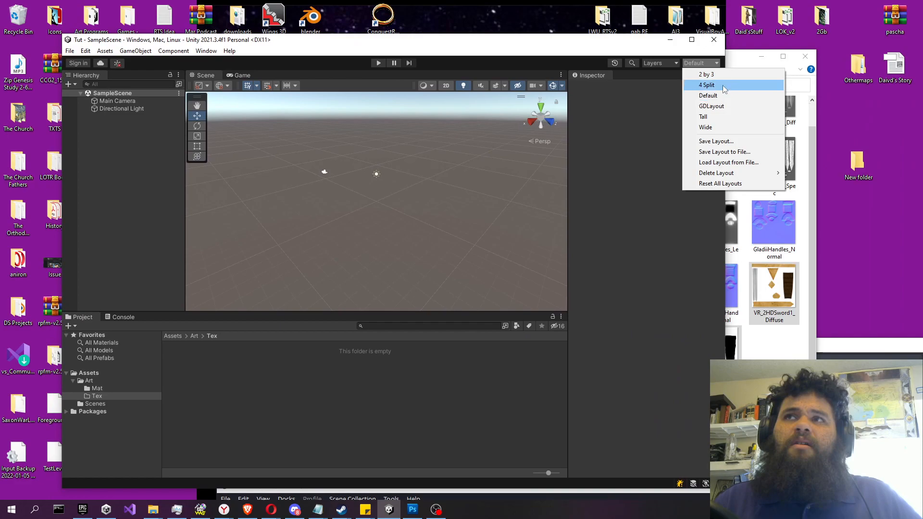
left_click(722, 107)
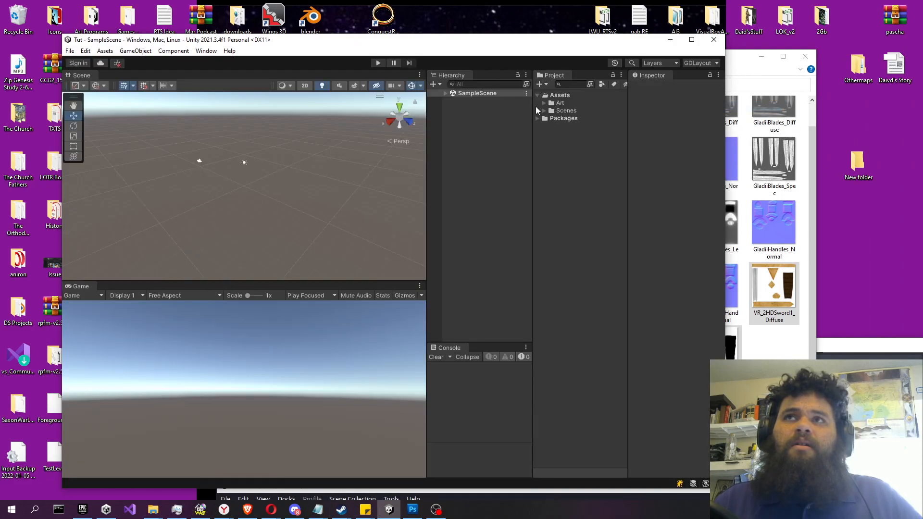
- Expand the Art folder, uncover the weapons/tex File Explorer window and retry importing the four selected sword textures into Art/Tex
left_click(543, 104)
left_click_drag(733, 62, 880, 84)
left_click_drag(914, 303, 550, 128)
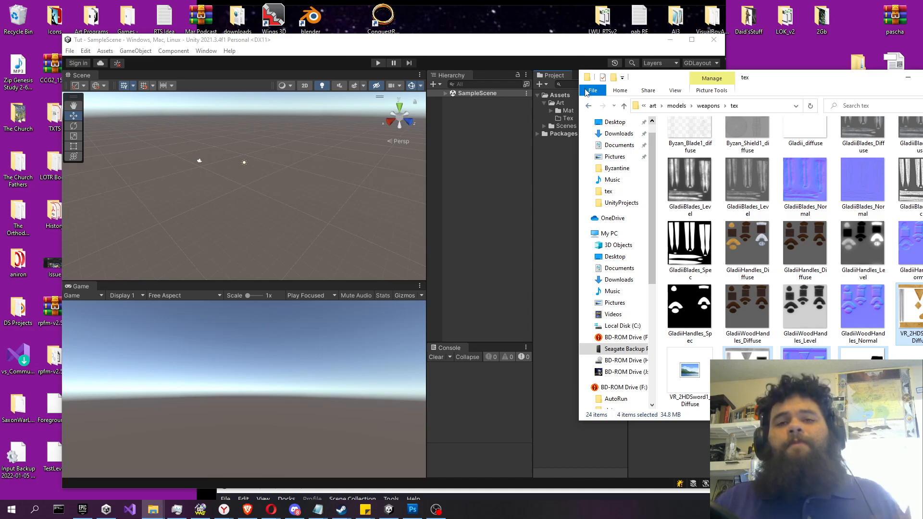
- Copy the selected VR_2HDSword1 Diffuse, Height, Normal and Spec files into the Unity project's Assets/Art/Tex folder in File Explorer
mouse_move(156, 514)
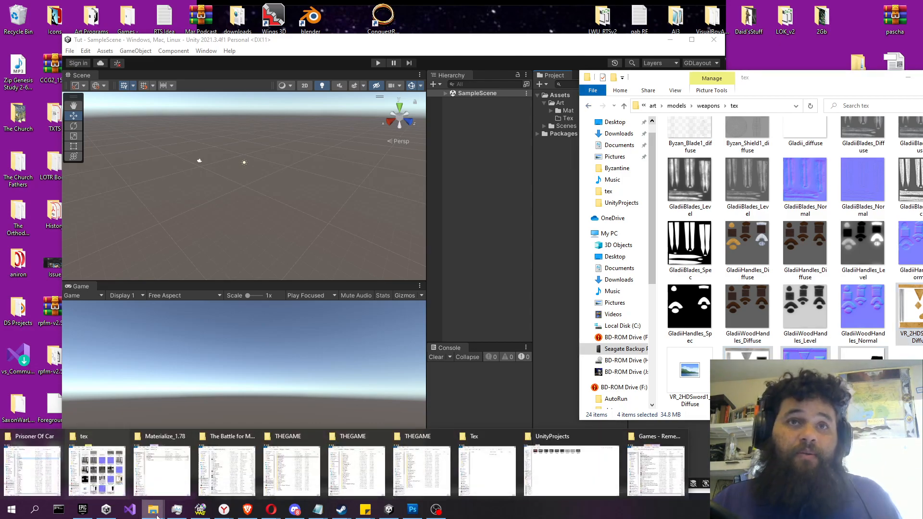
left_click(494, 470)
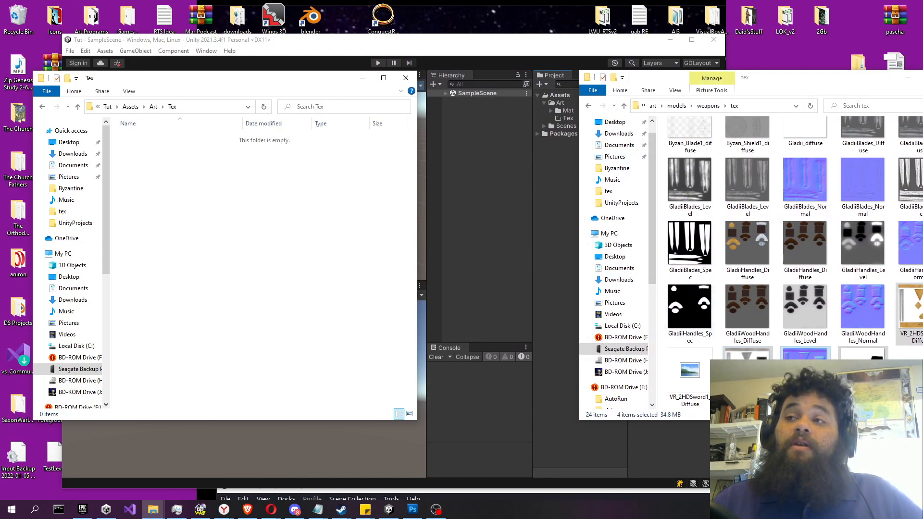
right_click(915, 303)
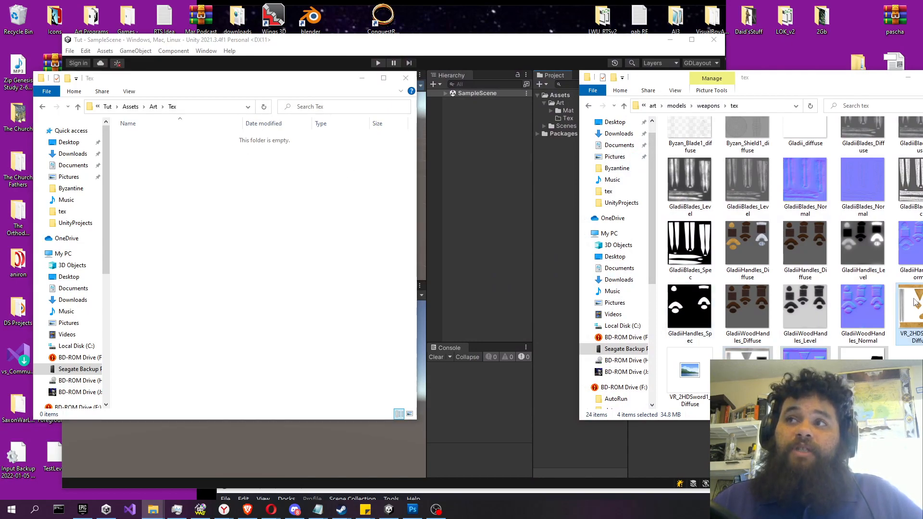
left_click(811, 242)
right_click(264, 202)
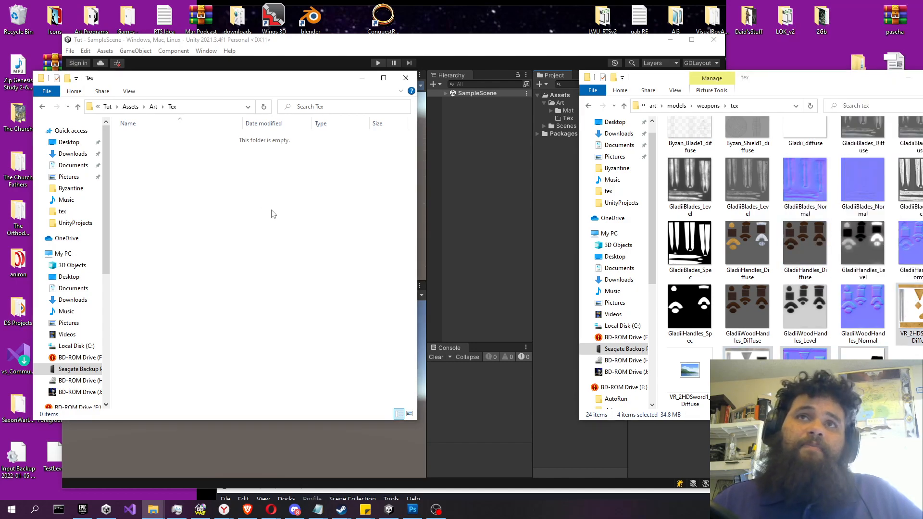
left_click(301, 267)
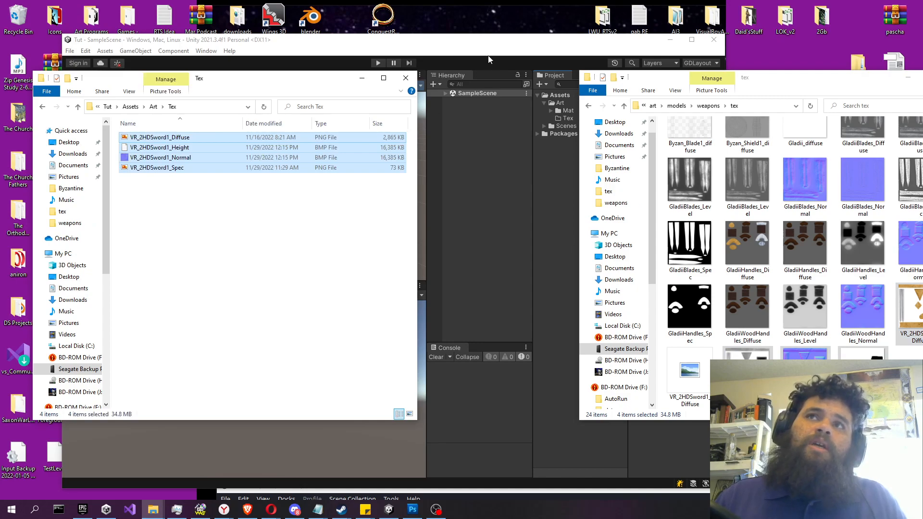
- Switch back to Unity so the copied textures import, and expand the Art/Mat folder containing the Byzantineblade material
left_click(495, 44)
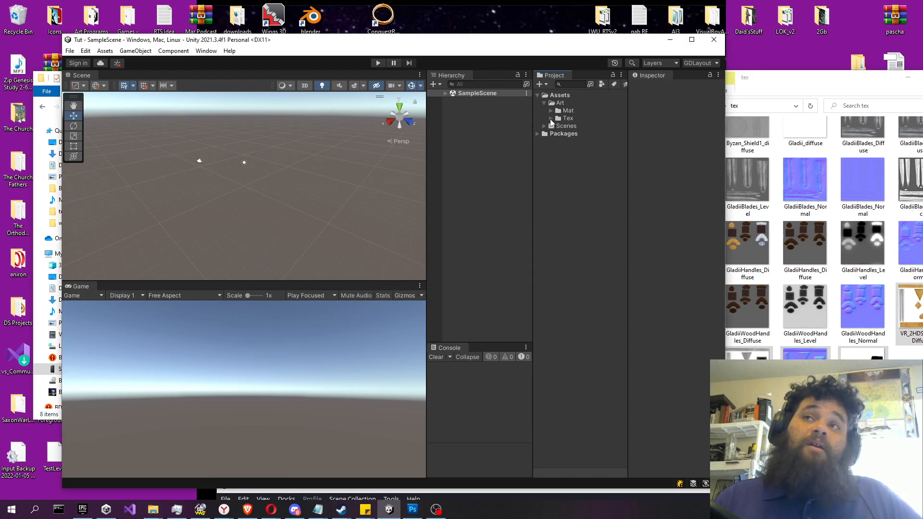
left_click(551, 119)
left_click(551, 118)
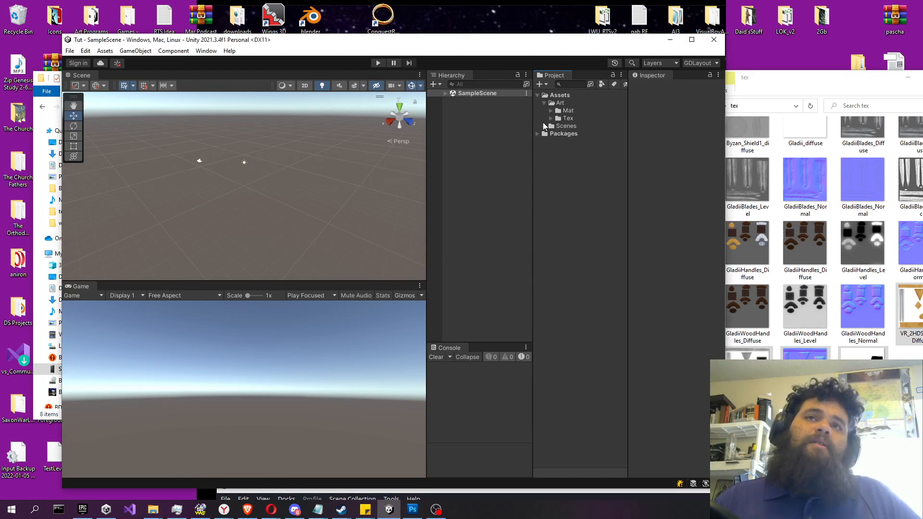
left_click(551, 111)
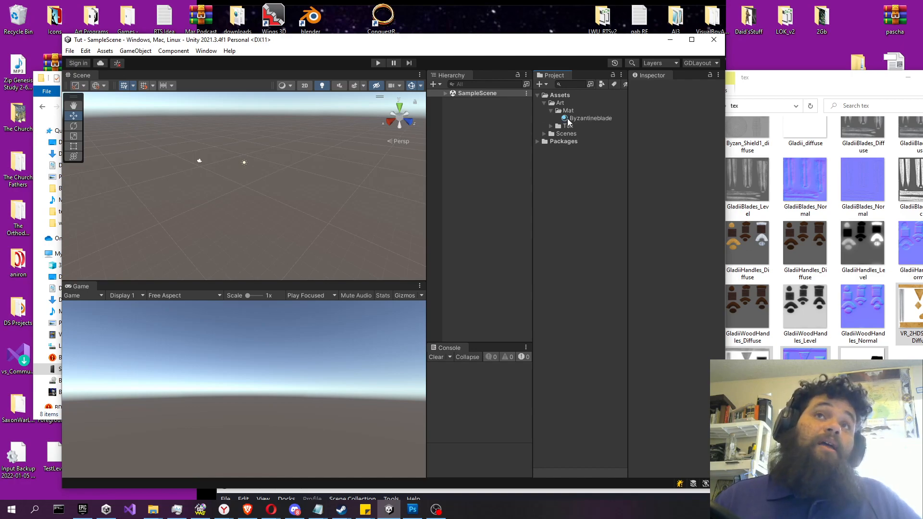
- Create an empty GameObject in SampleScene and name it Sword
left_click(135, 51)
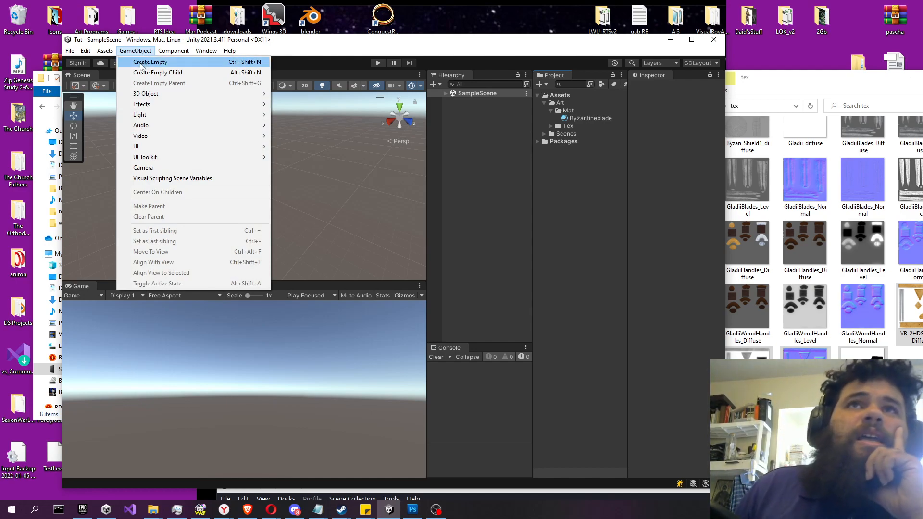
left_click(144, 65)
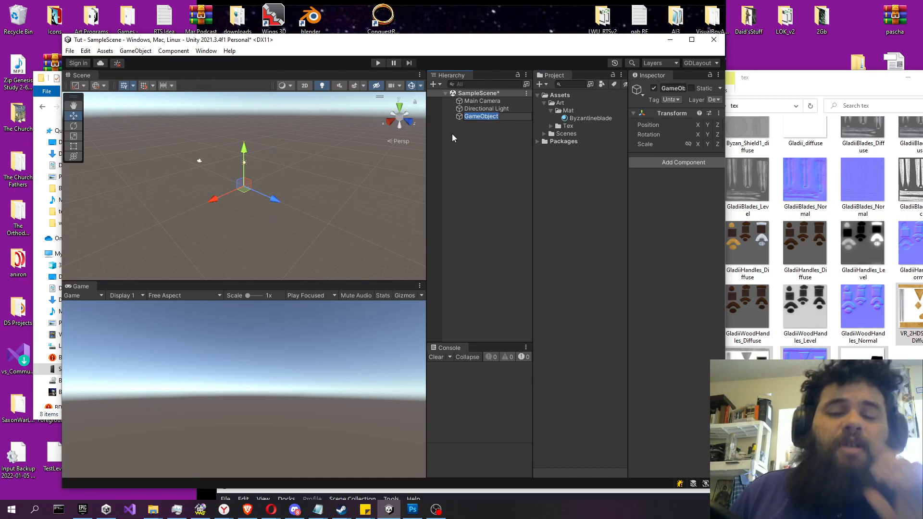
type("Sword")
key("Return")
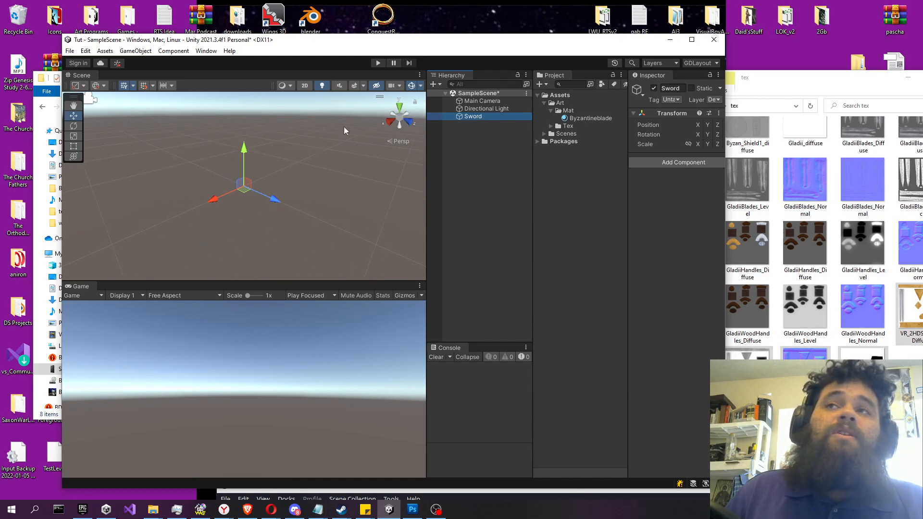
right_click(569, 109)
left_click(569, 106)
left_click(105, 51)
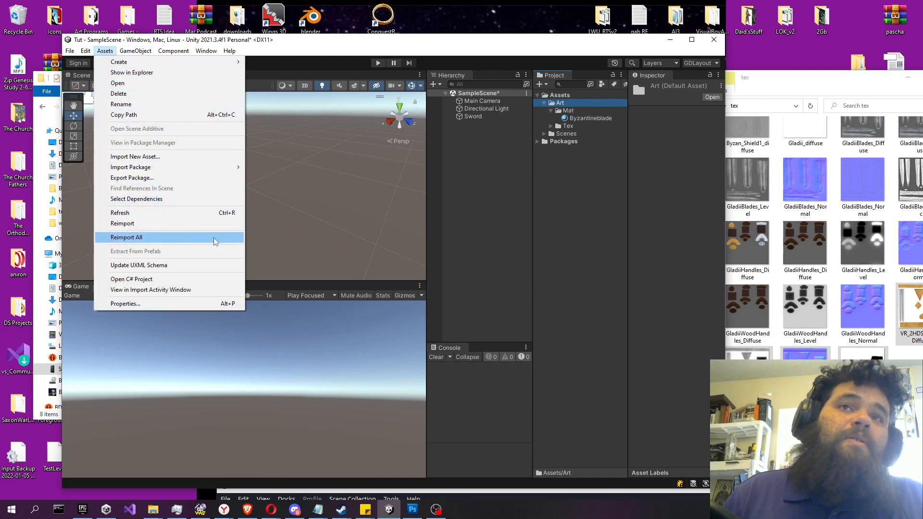
left_click(602, 181)
- Go up to the weapons folder in File Explorer and copy the Byzan_Blade3 3D Object file
left_click_drag(819, 70, 819, 80)
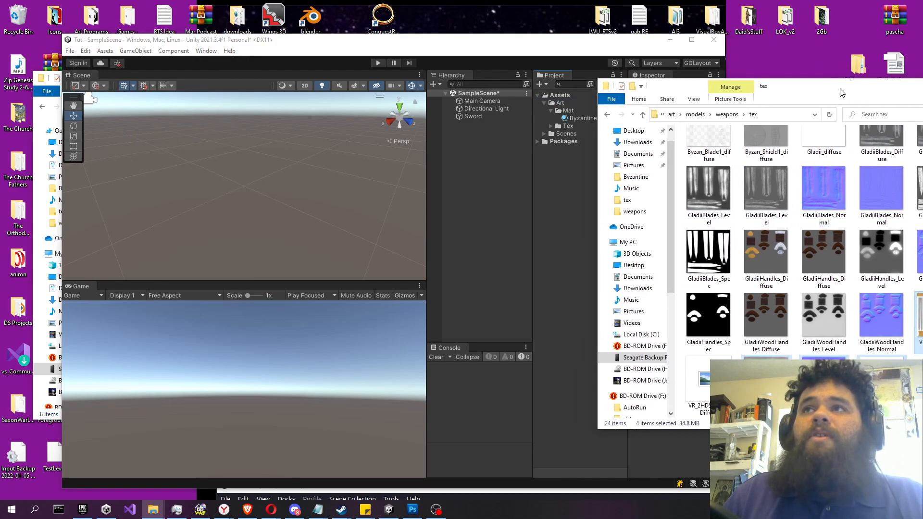
left_click(734, 115)
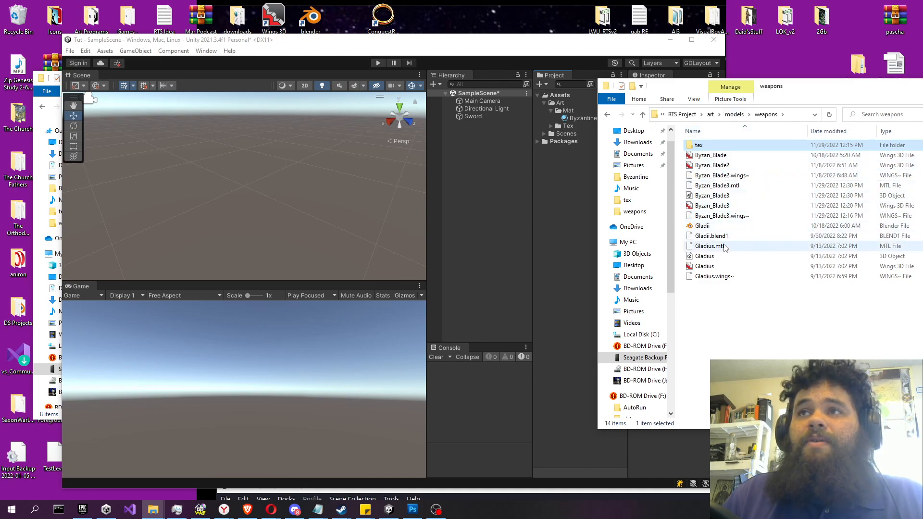
left_click(722, 197)
right_click(722, 201)
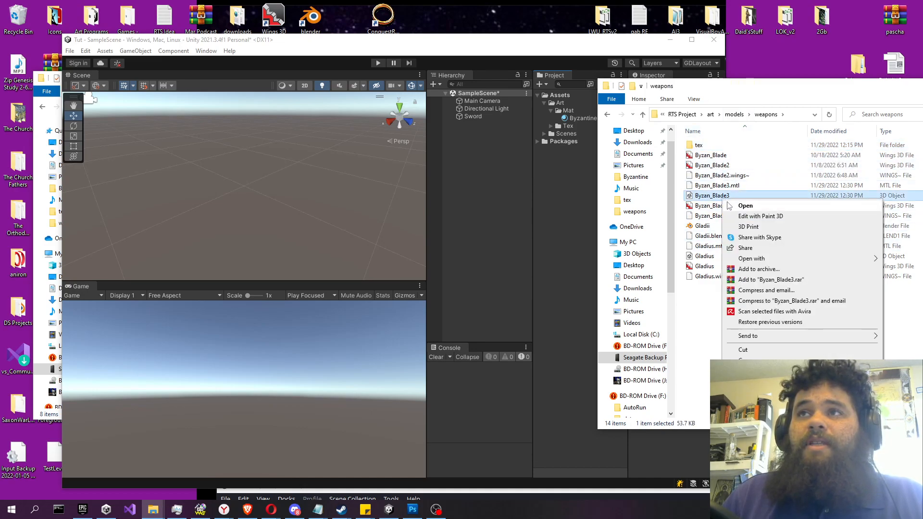
key("Escape")
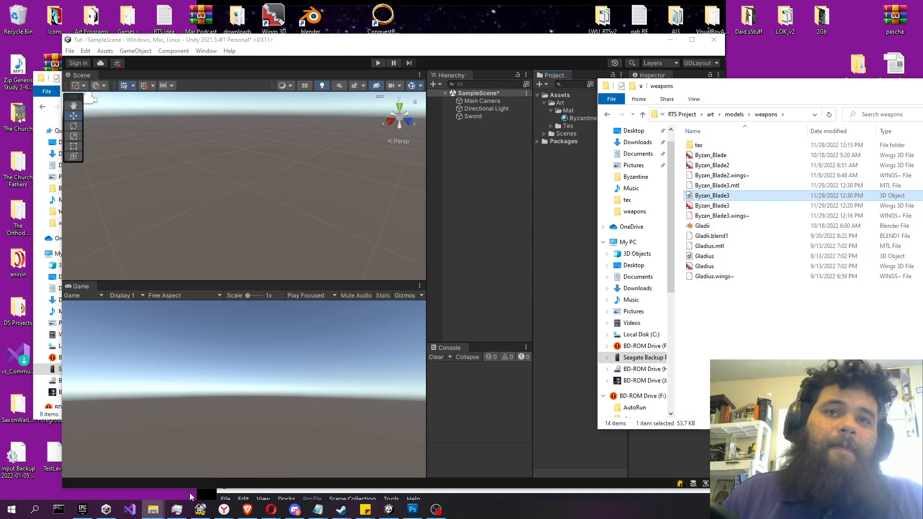
- Paste the copied Byzan_Blade3 model into the project's Assets/Art folder, and expand and select the imported model in Unity
left_click(152, 509)
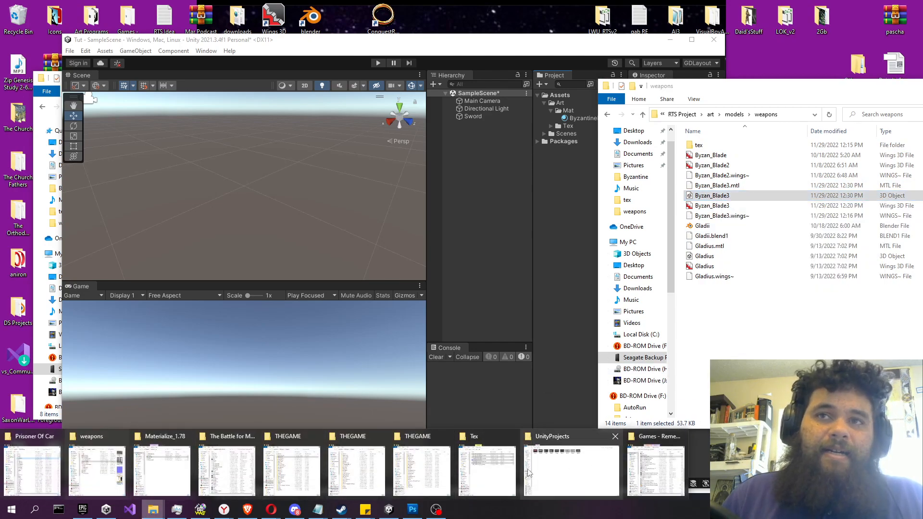
left_click(487, 469)
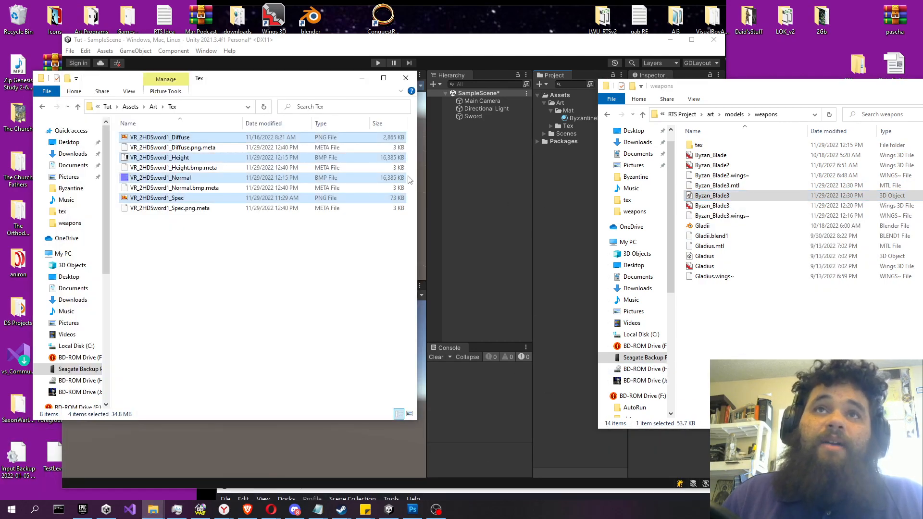
left_click(153, 106)
right_click(228, 217)
left_click(269, 286)
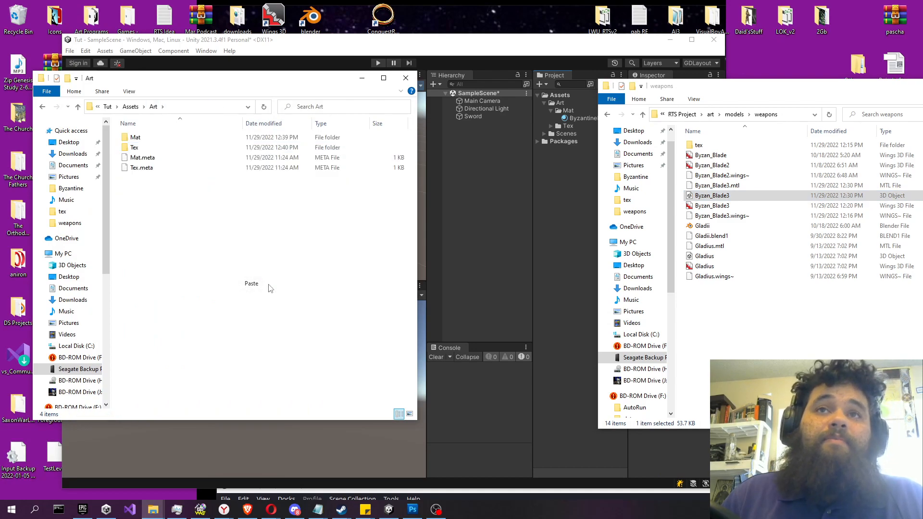
left_click(545, 204)
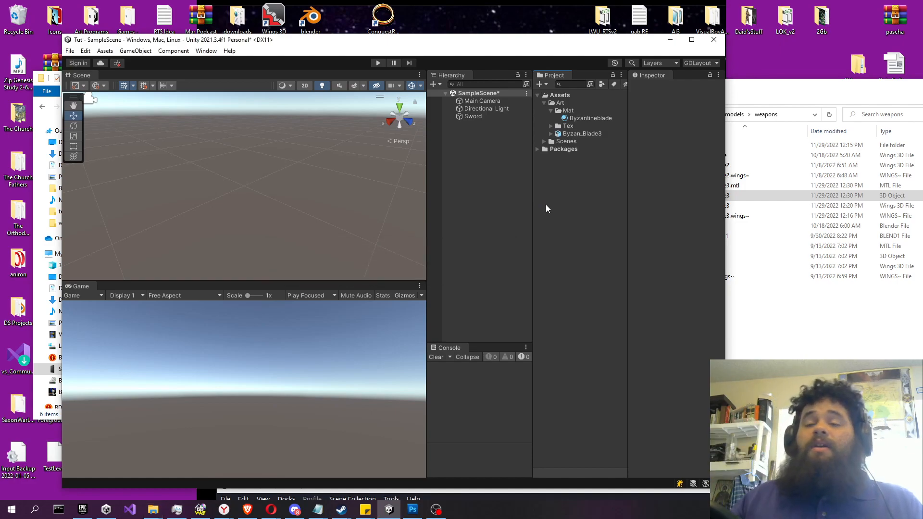
left_click(551, 134)
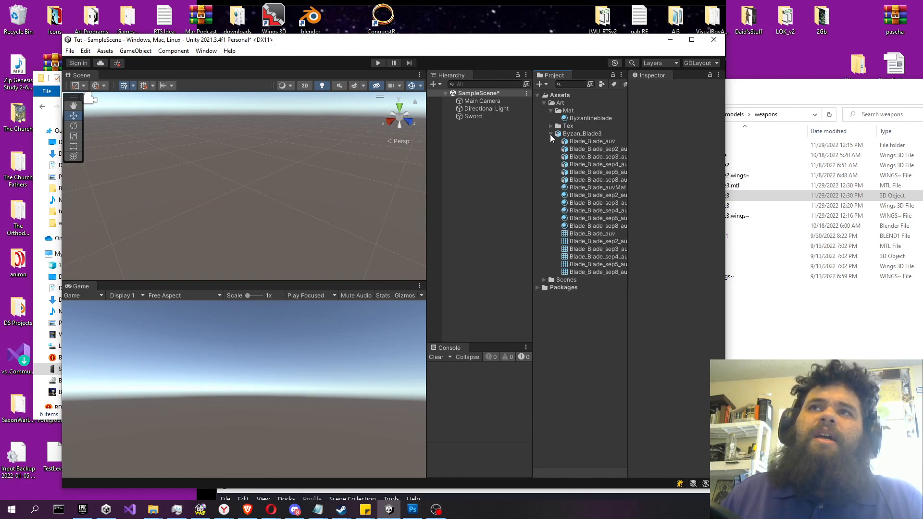
left_click(568, 137)
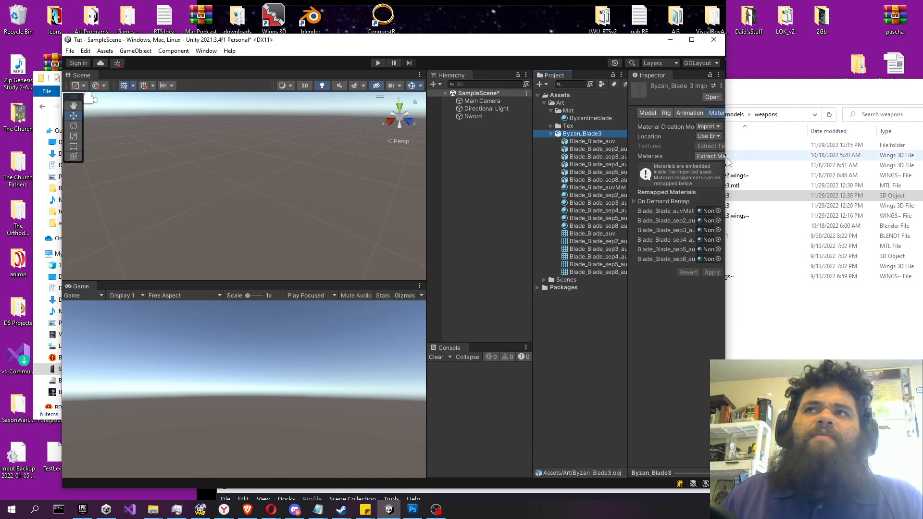
- Maximize Unity and assign the VR_2HDSword1 Diffuse texture to the Byzantineblade material's Albedo and the Spec texture to its Metallic map
left_click(593, 118)
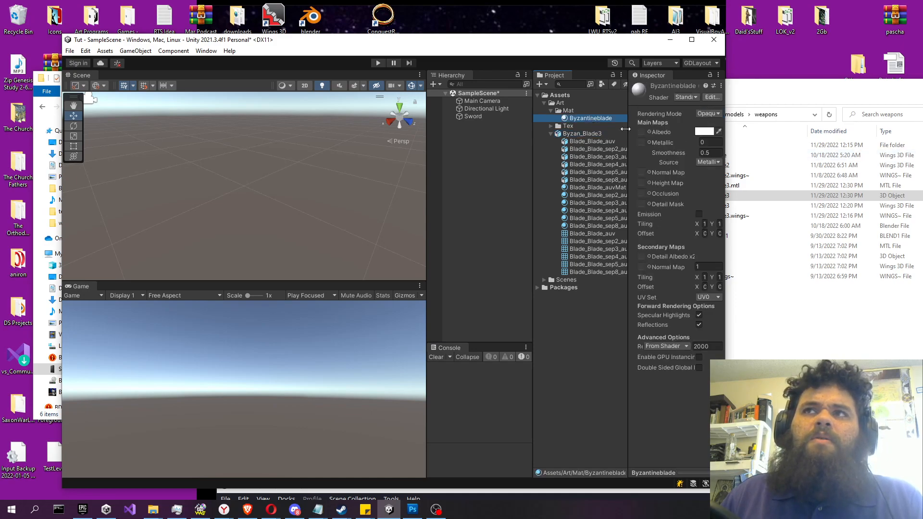
left_click(691, 39)
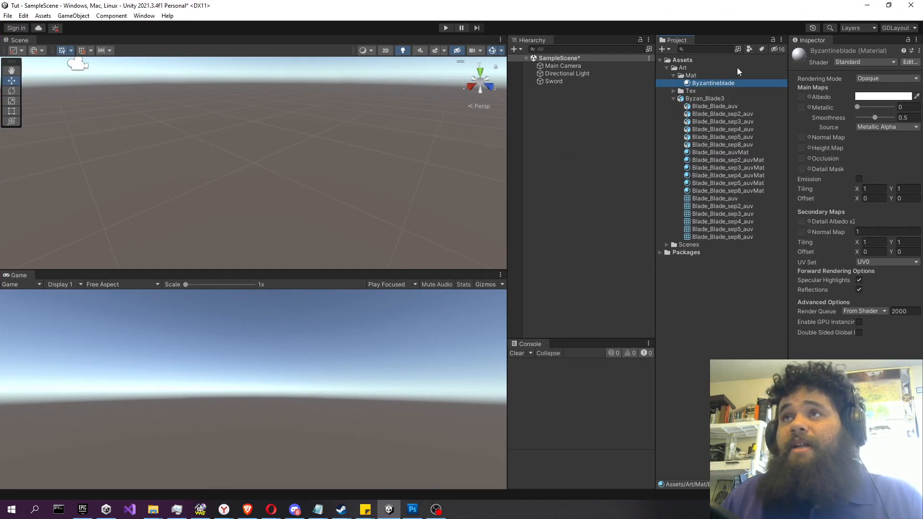
left_click(809, 97)
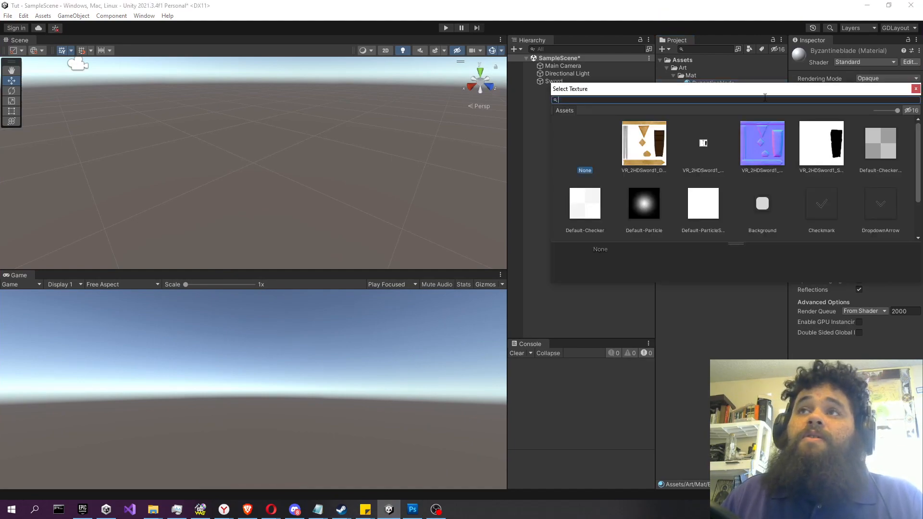
left_click_drag(765, 94, 575, 127)
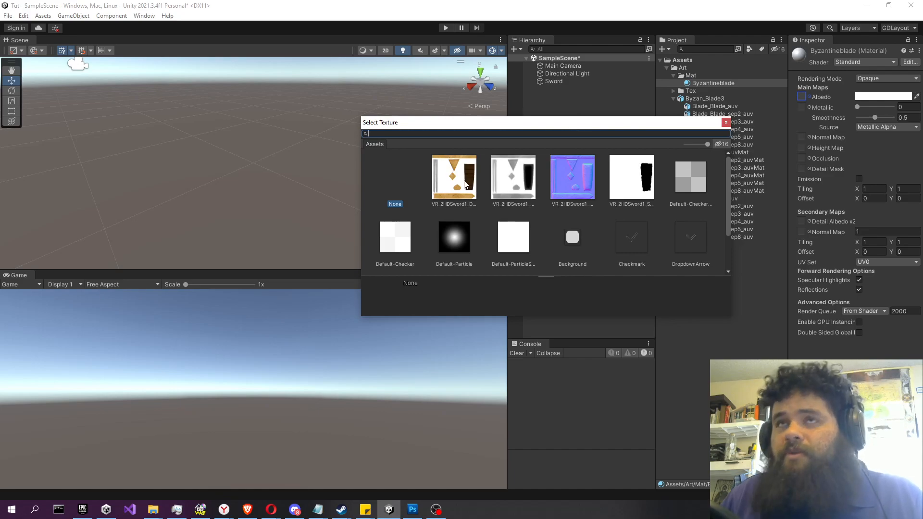
double_click(464, 184)
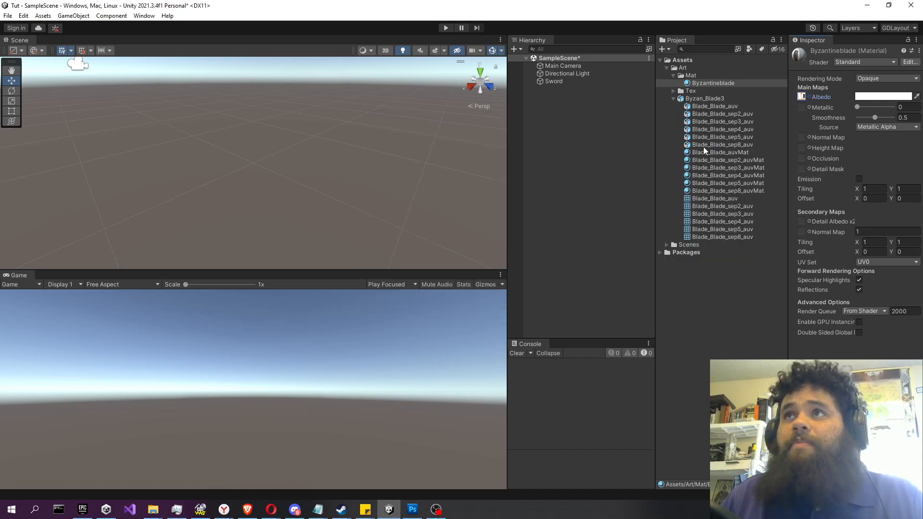
left_click(810, 108)
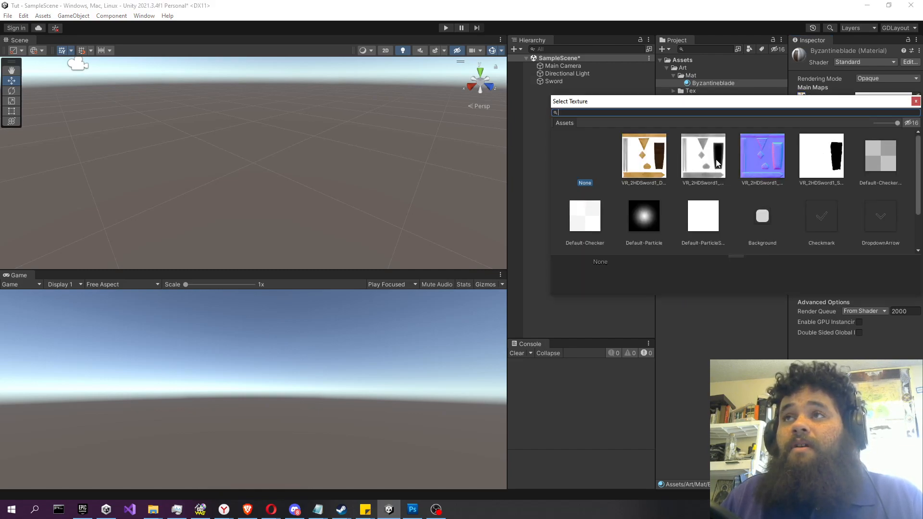
double_click(816, 163)
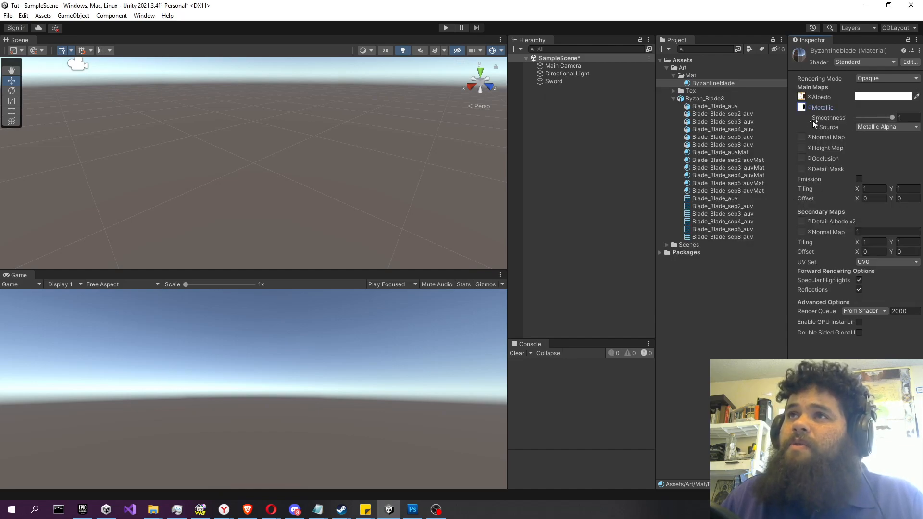
- Assign the VR_2HDSword1 Normal texture to Byzantineblade's Normal Map and the VR_2HDSword1 Height texture to its Height Map
left_click(810, 138)
double_click(754, 194)
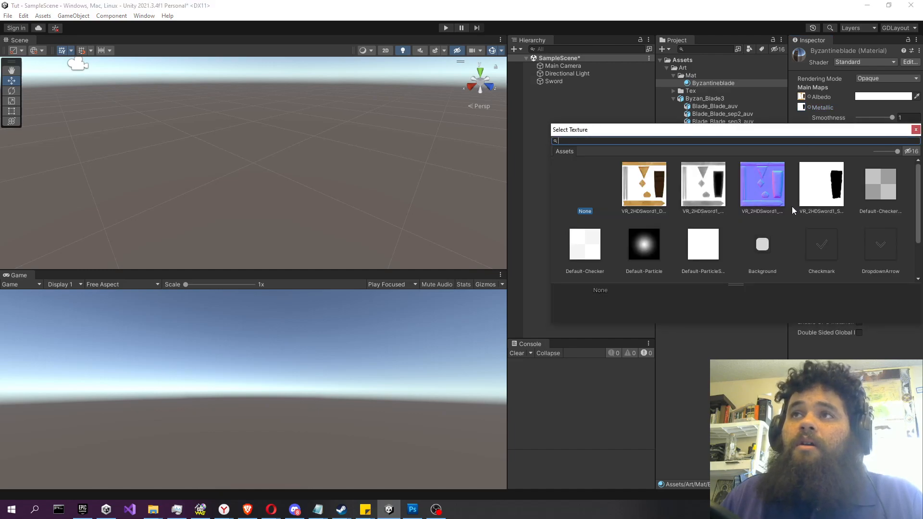
left_click(809, 181)
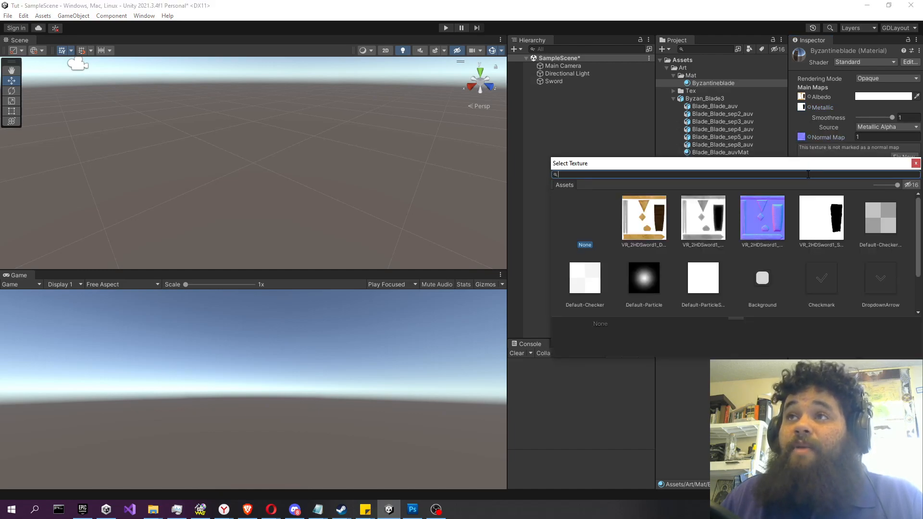
double_click(761, 224)
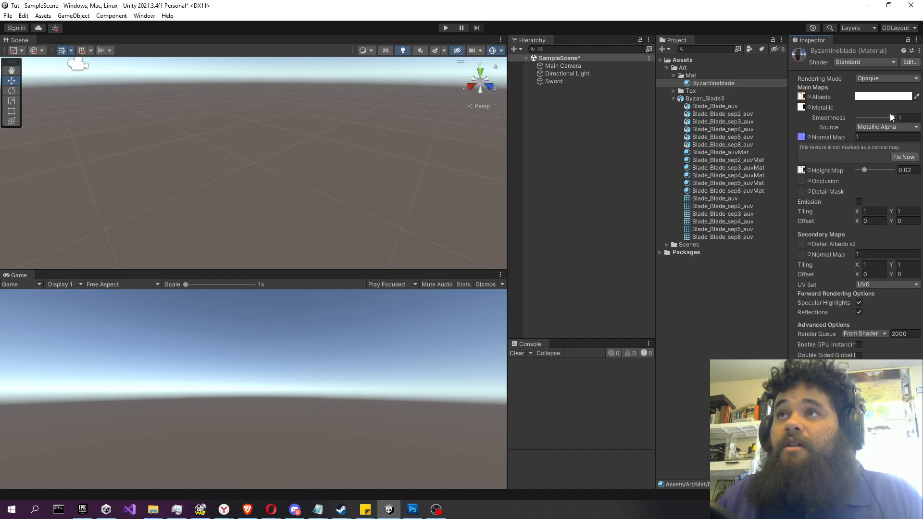
- Set the Byzantineblade material's Smoothness to 0.8 and its Height Map strength to 0.064
left_click_drag(881, 125, 887, 124)
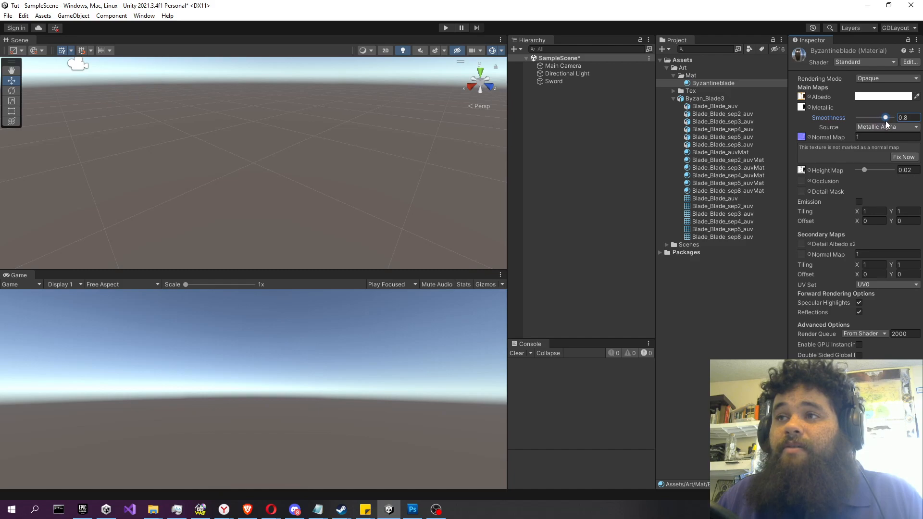
left_click_drag(867, 171, 886, 171)
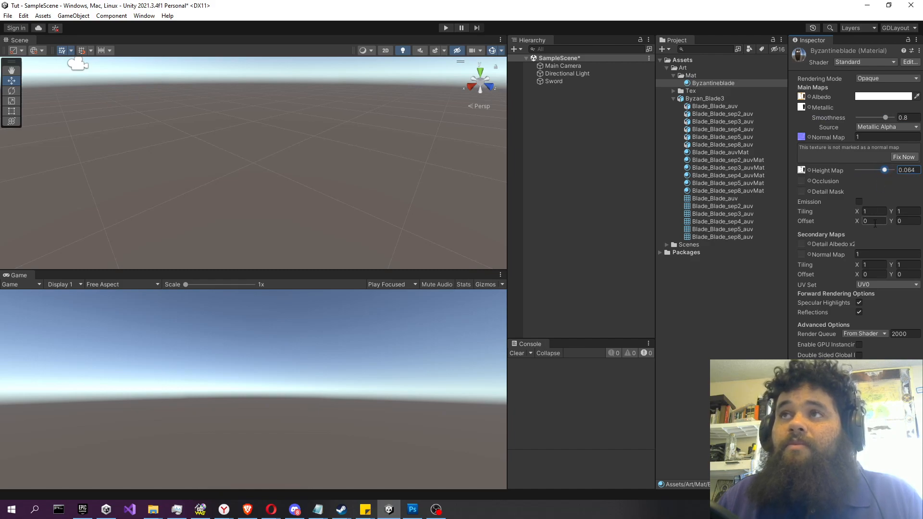
- Mark the Byzantineblade material's normal texture as a normal map and add the Byzan_Blade3 model as a child of the Sword object
left_click(903, 156)
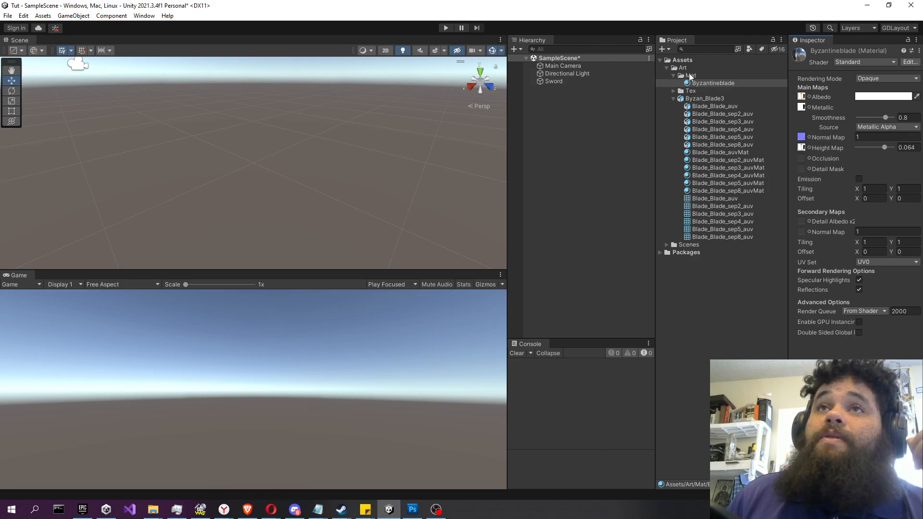
left_click_drag(699, 98, 559, 81)
right_click_drag(307, 151, 333, 91)
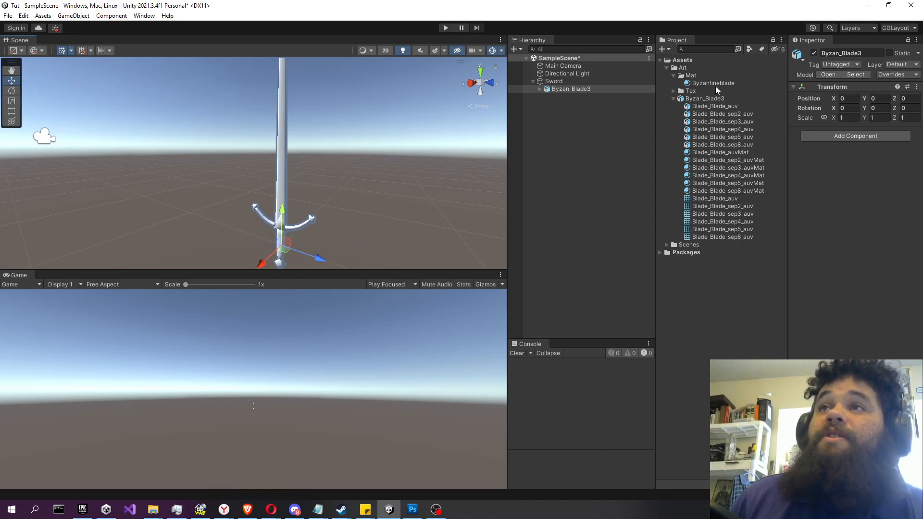
- Remap all six embedded Blade_Blade materials of the imported Byzan_Blade3 model to Byzantineblade and apply the import settings
left_click(707, 99)
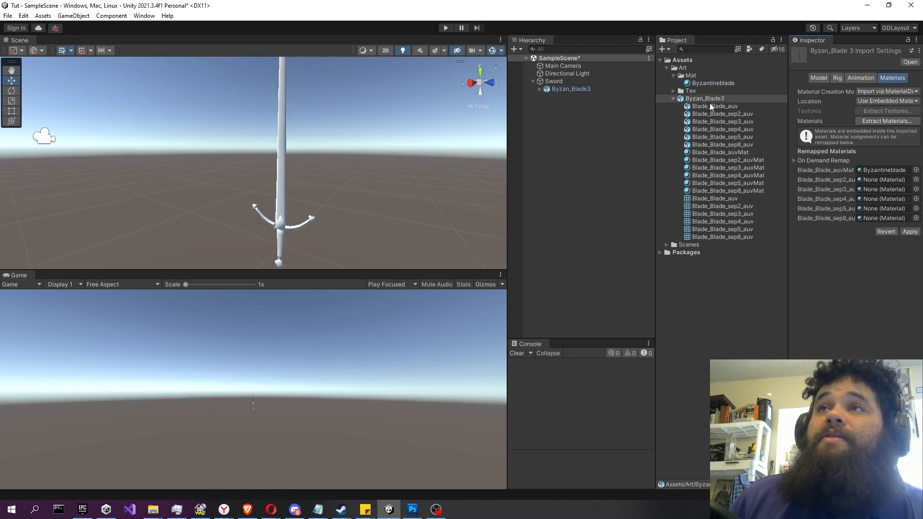
left_click(713, 99)
left_click_drag(715, 85, 885, 180)
left_click_drag(713, 84, 884, 189)
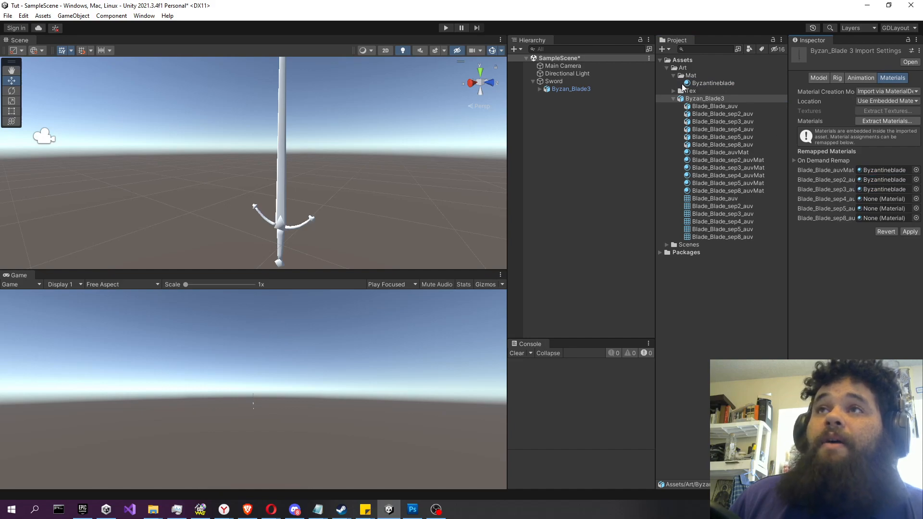
left_click_drag(708, 85, 884, 199)
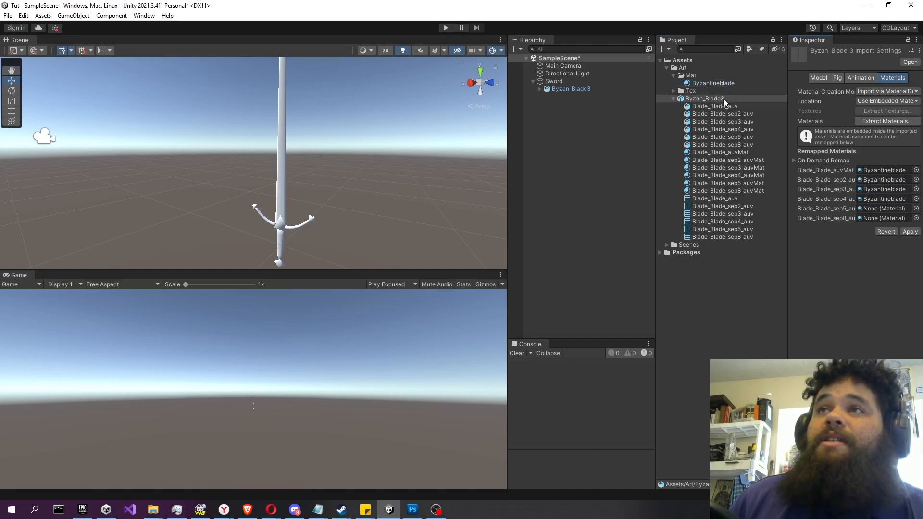
left_click_drag(716, 84, 872, 218)
left_click(910, 230)
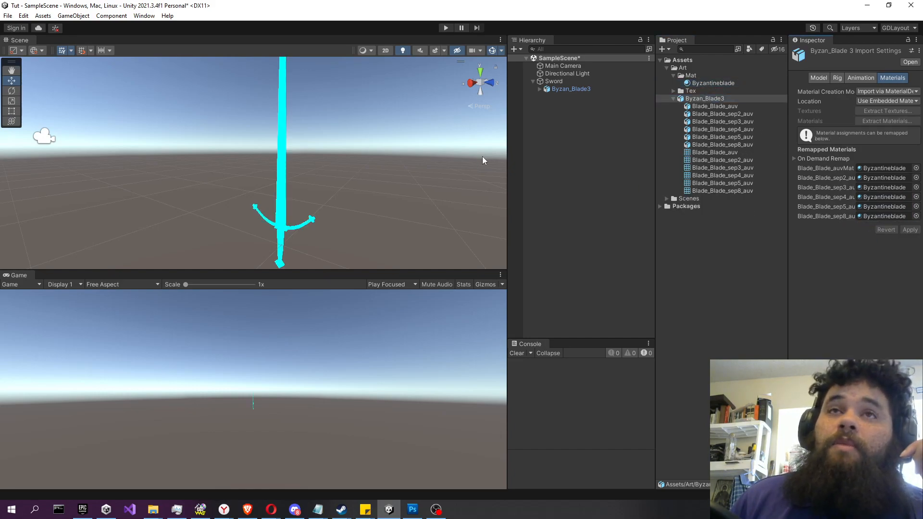
- Examine the textured sword from other angles in the scene, and widen the Inspector to show the Byzan_Blade3 preview
left_click_drag(359, 174, 503, 195, "alt")
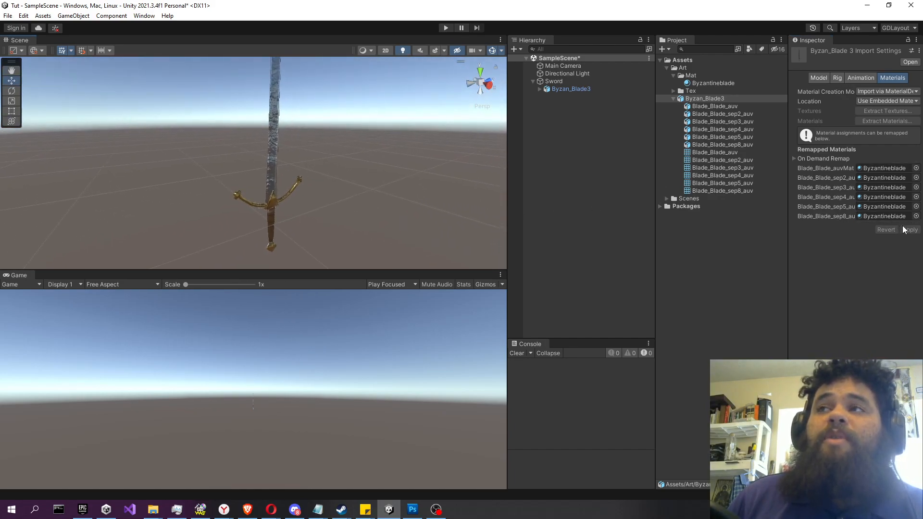
left_click_drag(343, 155, 321, 225, "alt")
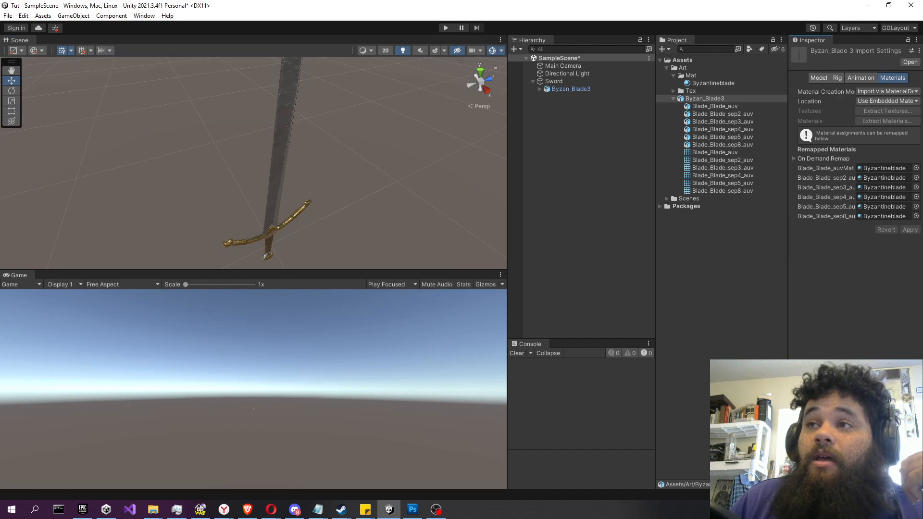
left_click_drag(786, 260, 731, 259)
left_click_drag(783, 483, 799, 292)
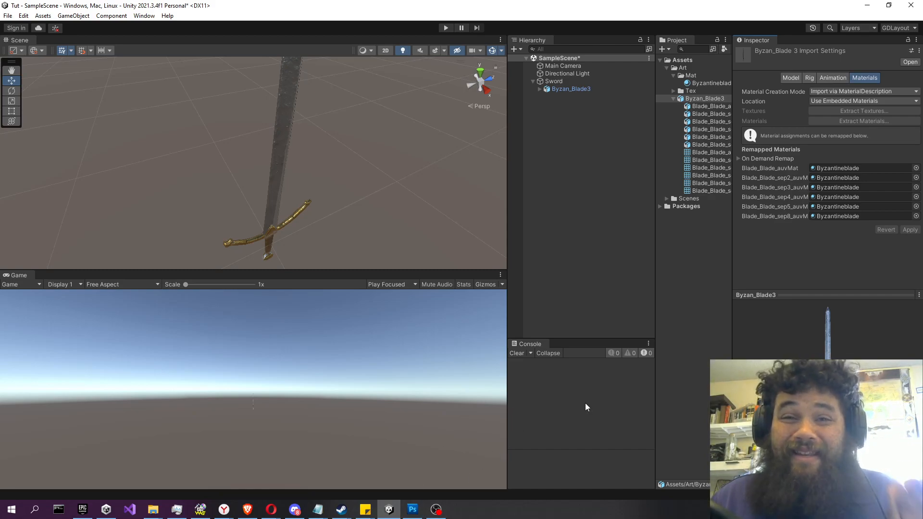
left_click(435, 510)
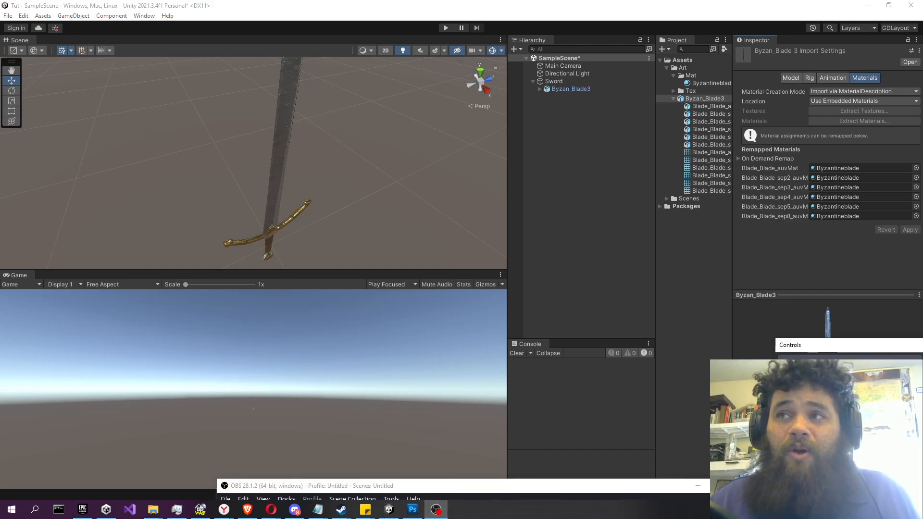